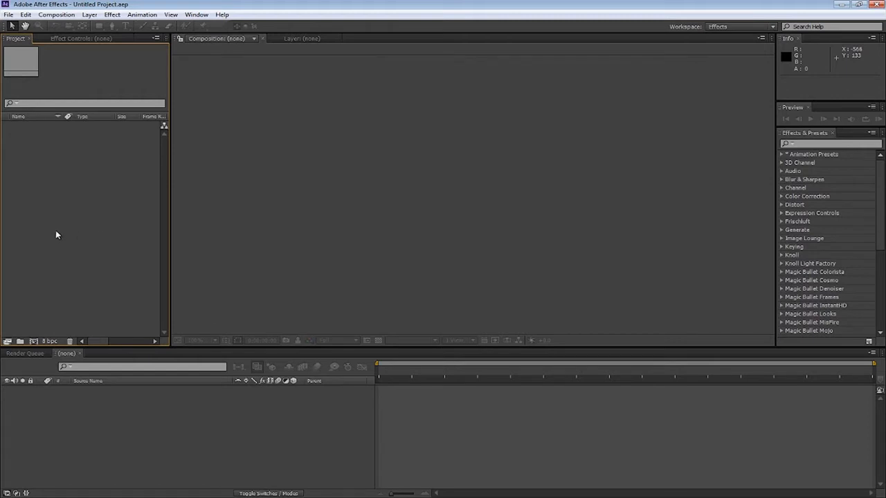
pyautogui.click(803, 497)
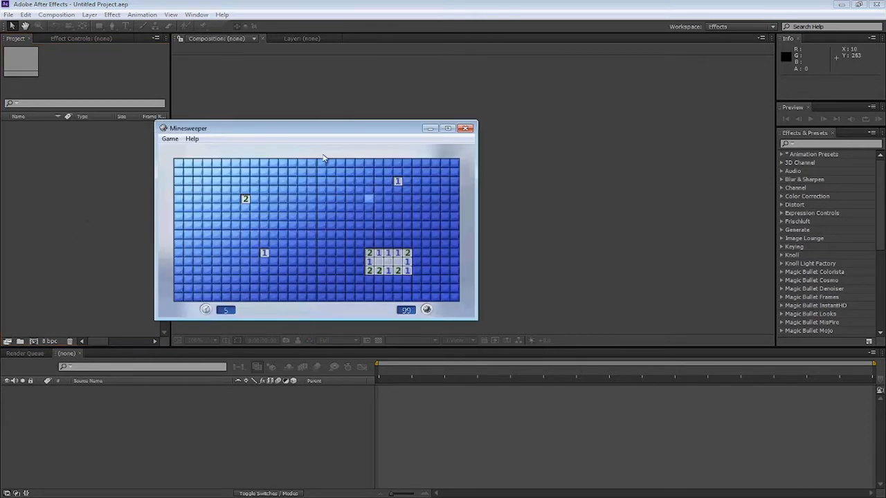
pyautogui.click(312, 208)
pyautogui.click(294, 282)
pyautogui.click(294, 173)
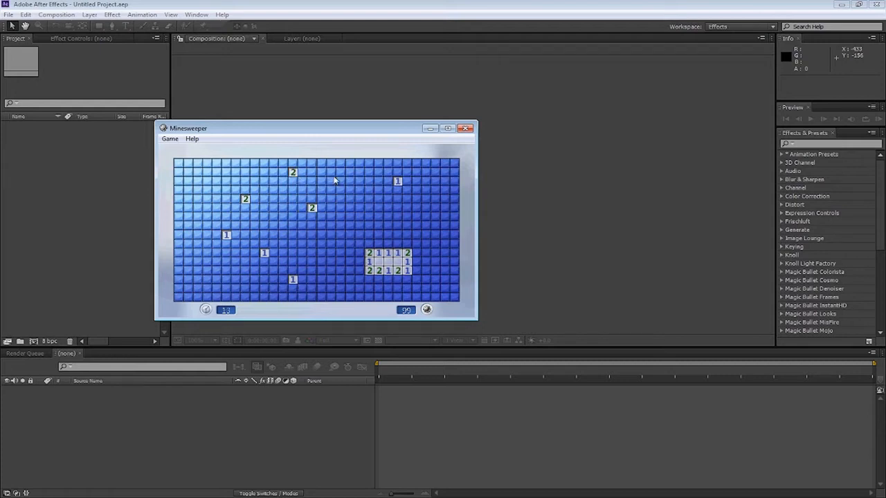
pyautogui.click(374, 209)
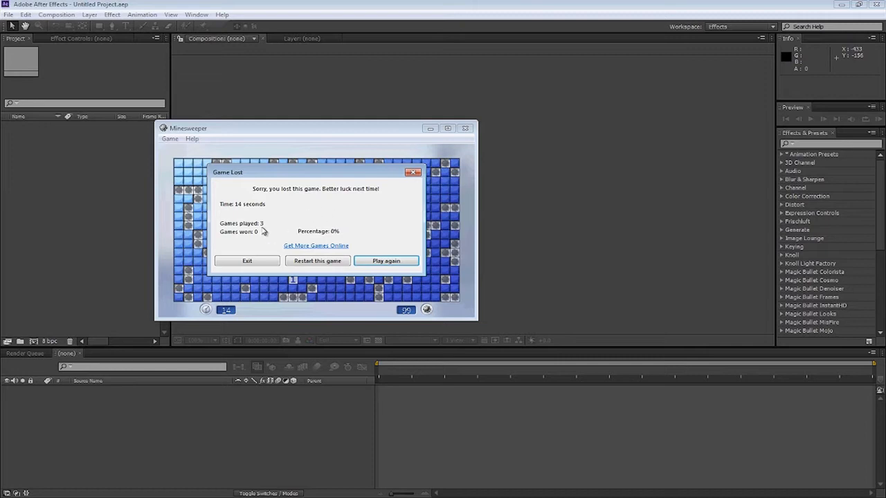
pyautogui.click(247, 261)
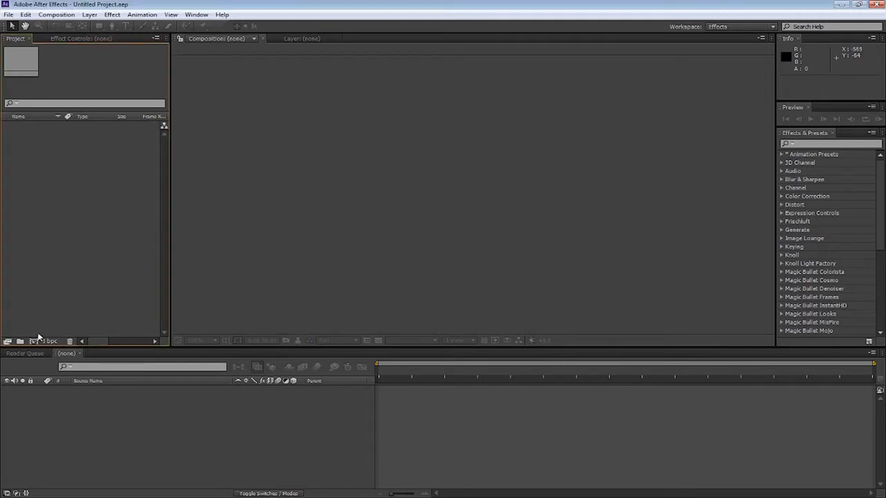
# Import the Truck_BG.mov footage file into the project
pyautogui.doubleClick(52, 259)
pyautogui.click(85, 65)
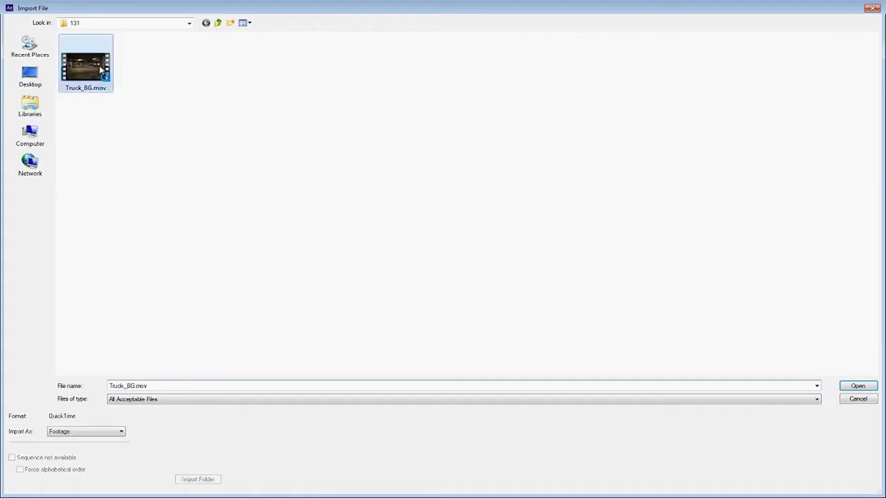
pyautogui.click(850, 383)
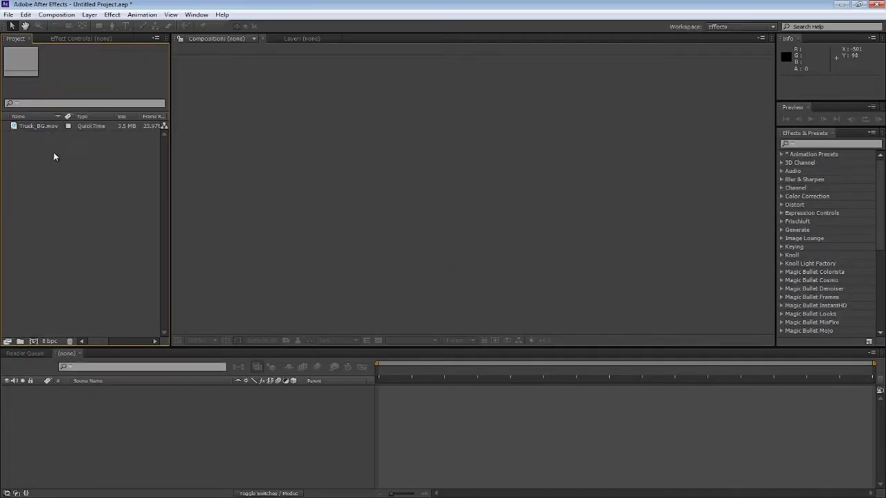
# Create a new composition from the Truck_BG.mov footage
pyautogui.moveTo(58, 126); pyautogui.dragTo(34, 341)
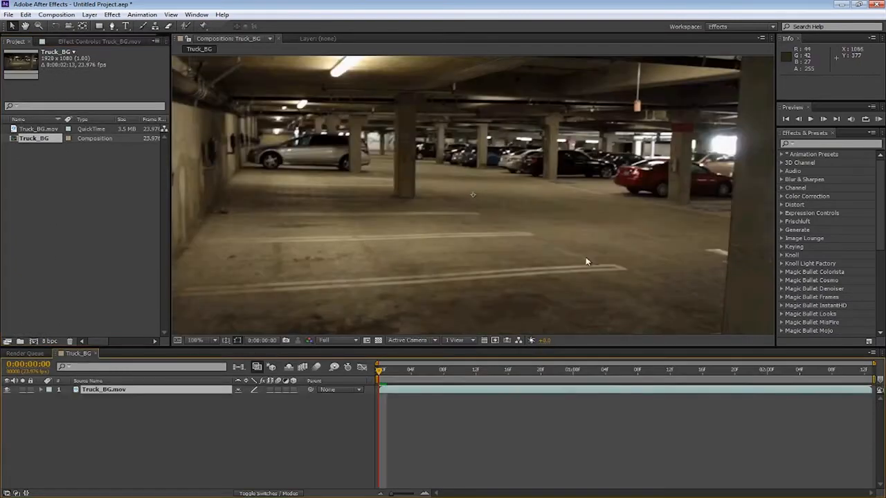
pyautogui.scroll(-1, 421, 257)
pyautogui.click(212, 340)
pyautogui.click(231, 173)
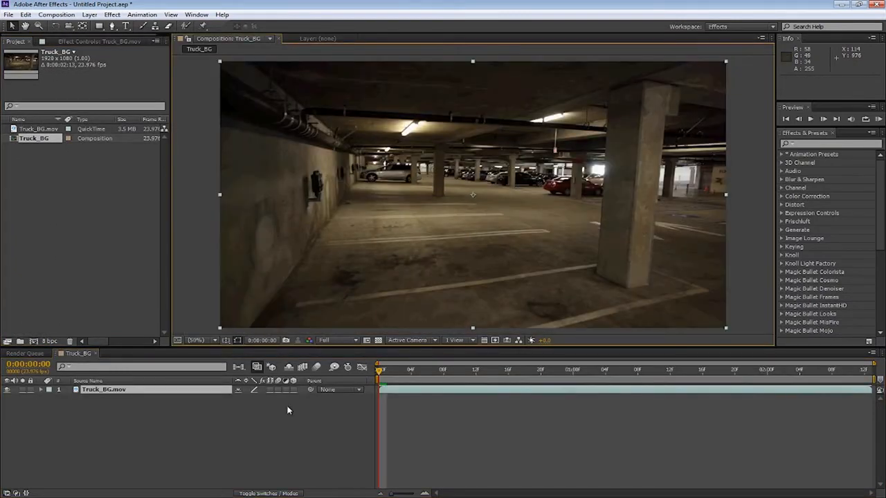
# Search the effects for camera and apply 3D Camera Tracker to the Truck_BG.mov layer
pyautogui.click(286, 422)
pyautogui.click(103, 390)
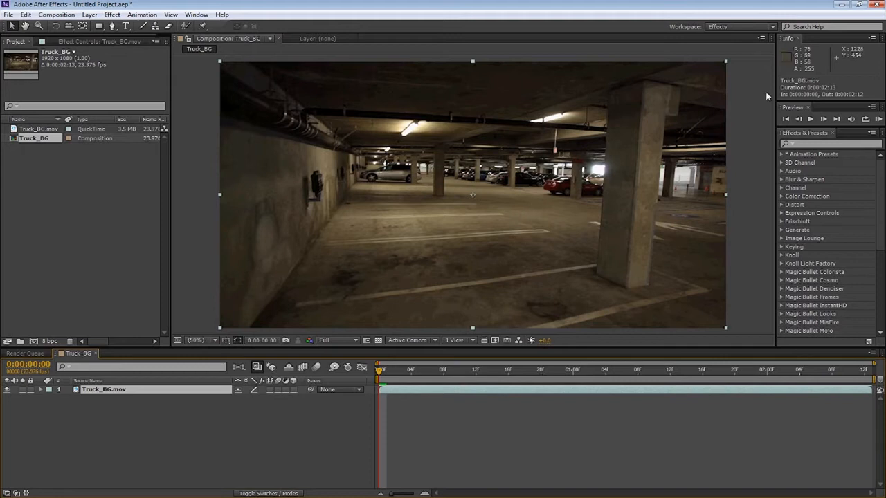
pyautogui.click(877, 227)
pyautogui.scroll(-6, 878, 226)
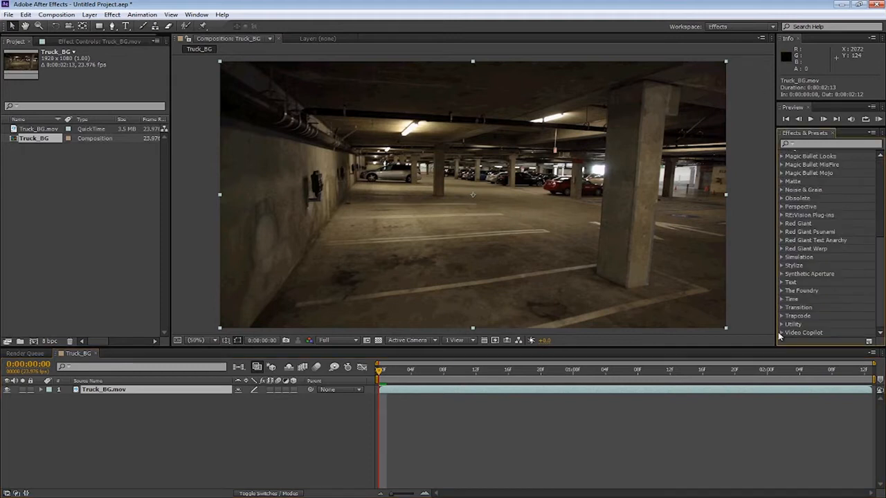
pyautogui.click(829, 145)
pyautogui.write('camera')
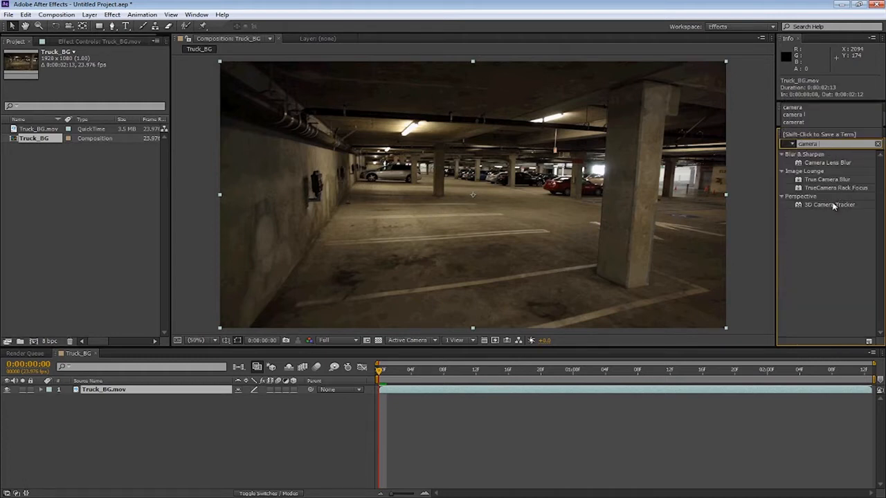
pyautogui.moveTo(834, 206); pyautogui.dragTo(423, 158)
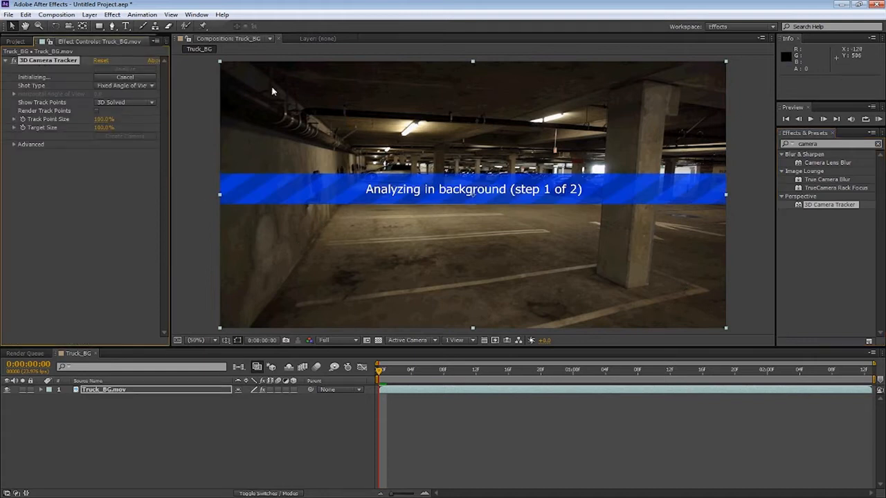
# Expand the 3D Camera Tracker's Advanced settings while the footage is being analysed
pyautogui.click(113, 103)
pyautogui.click(25, 145)
pyautogui.click(14, 145)
pyautogui.click(117, 153)
pyautogui.click(114, 179)
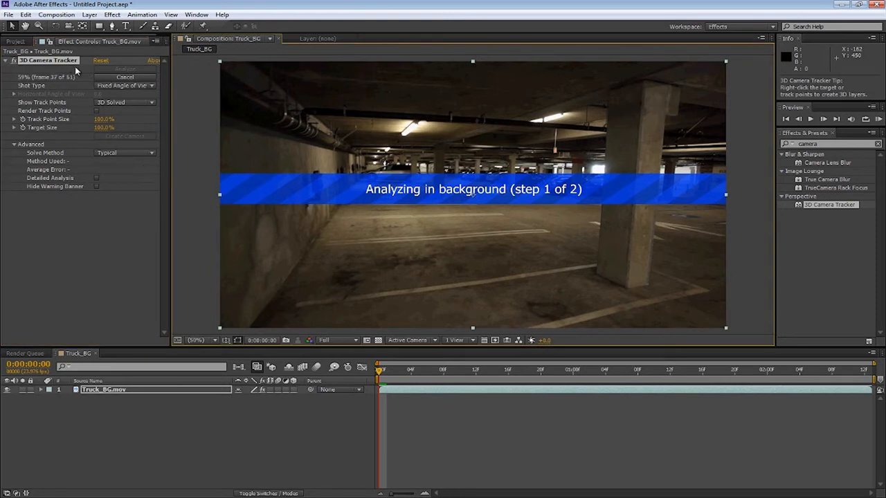
pyautogui.click(103, 417)
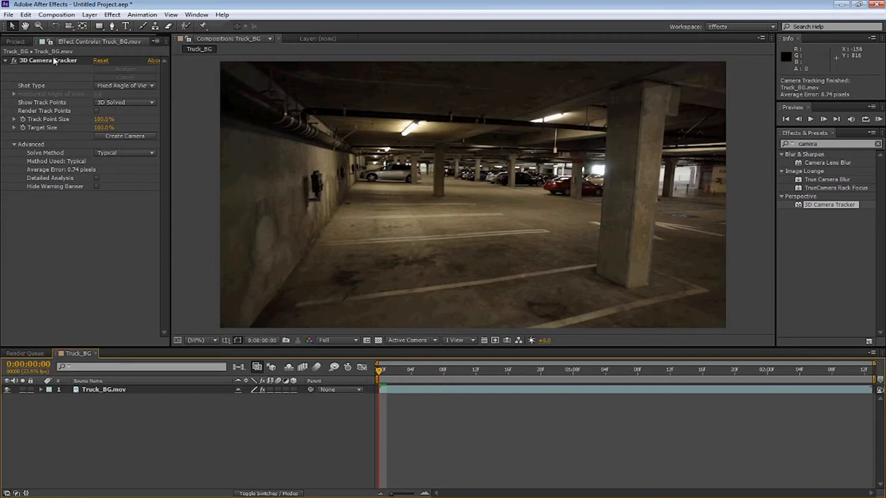
# Select track points on the garage floor and create a null and camera from the target
pyautogui.click(377, 262)
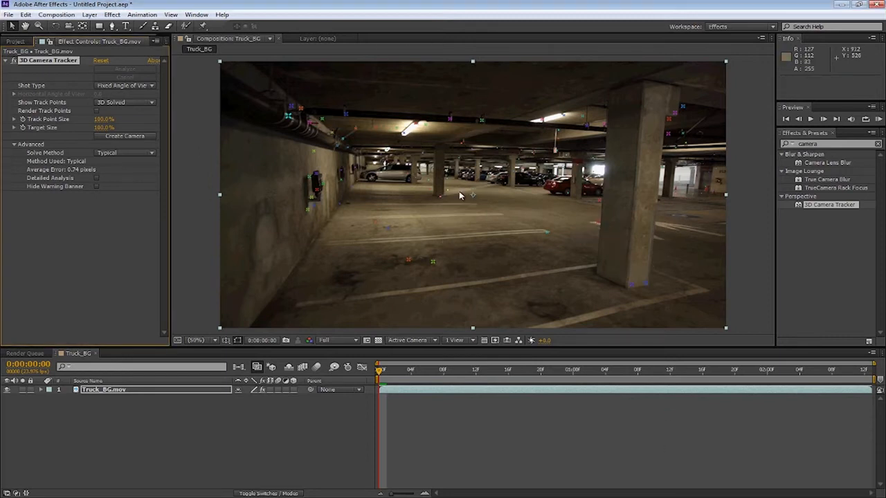
pyautogui.click(472, 239)
pyautogui.rightClick(469, 238)
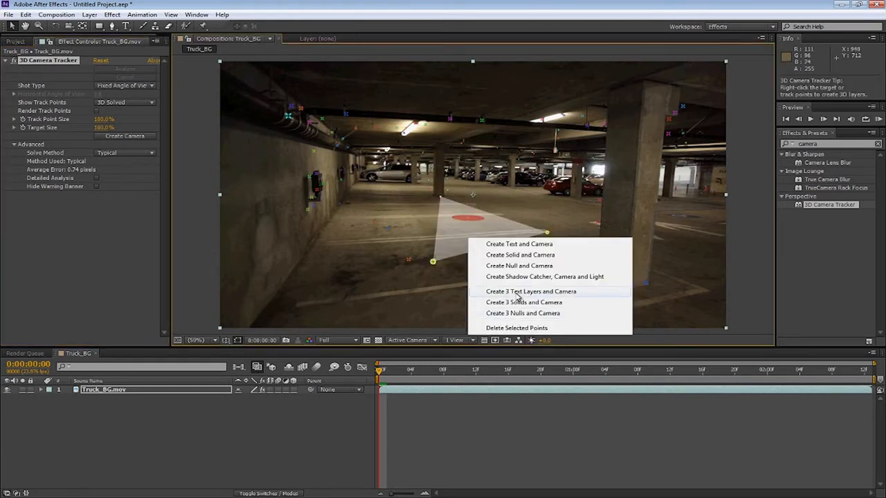
pyautogui.click(512, 266)
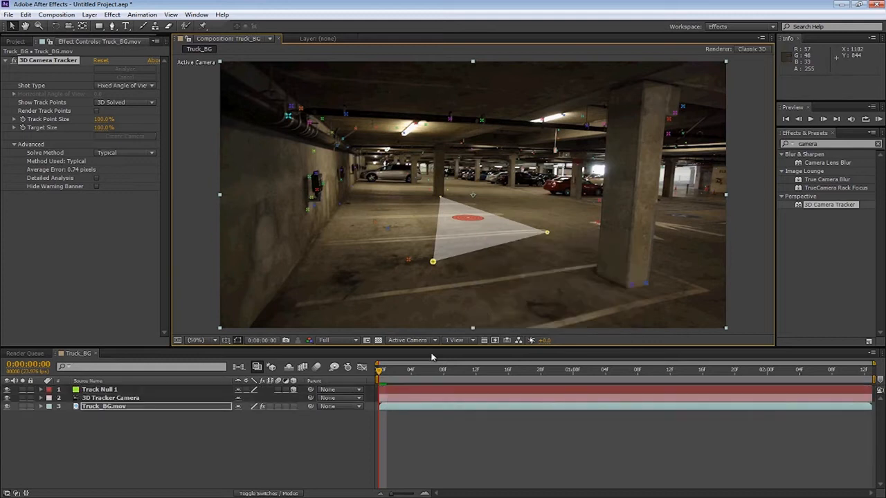
# Preview the tracked footage and return the playhead to the start
pyautogui.click(154, 461)
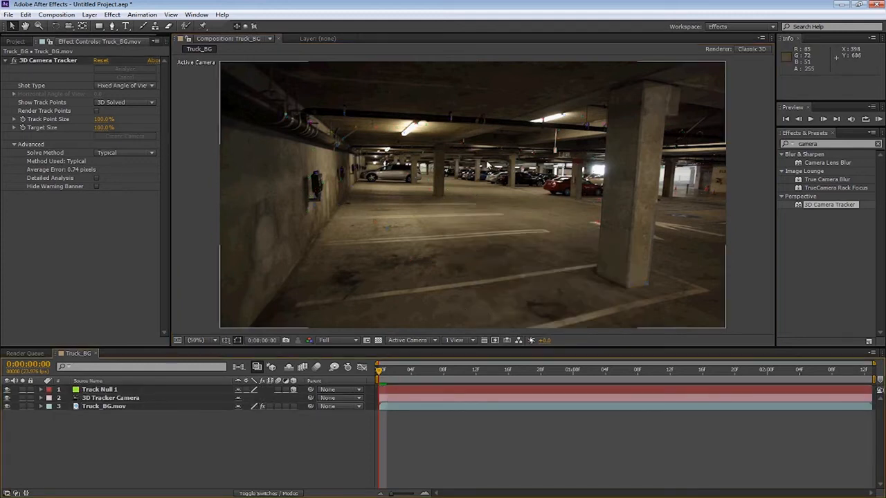
pyautogui.press('pagedown')
pyautogui.press('space')
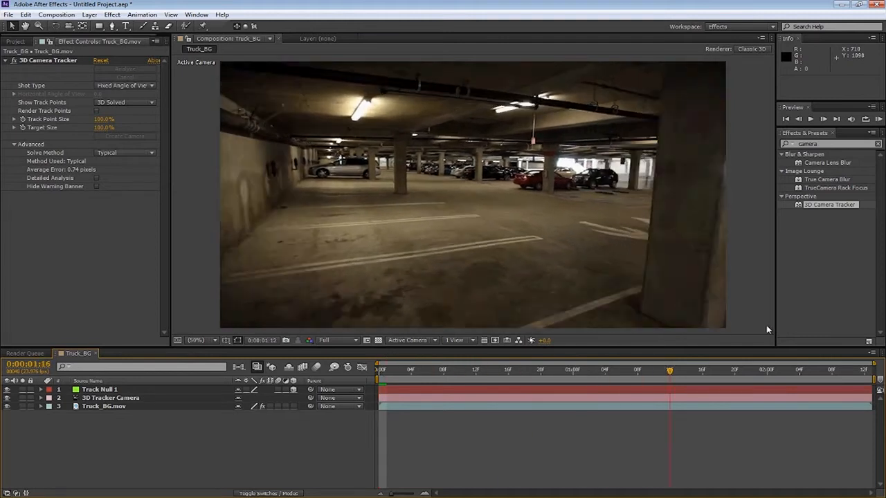
pyautogui.moveTo(670, 377); pyautogui.dragTo(349, 396)
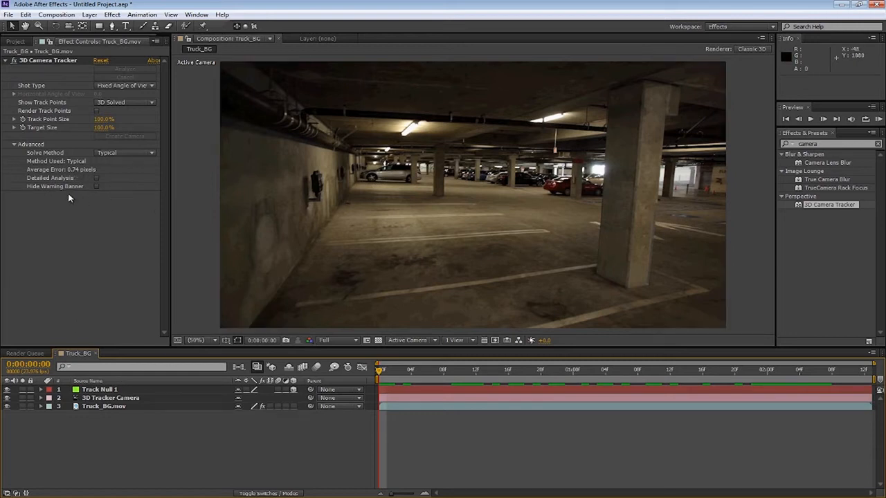
# Add a new solid layer to the composition named Element
pyautogui.click(104, 391)
pyautogui.click(128, 423)
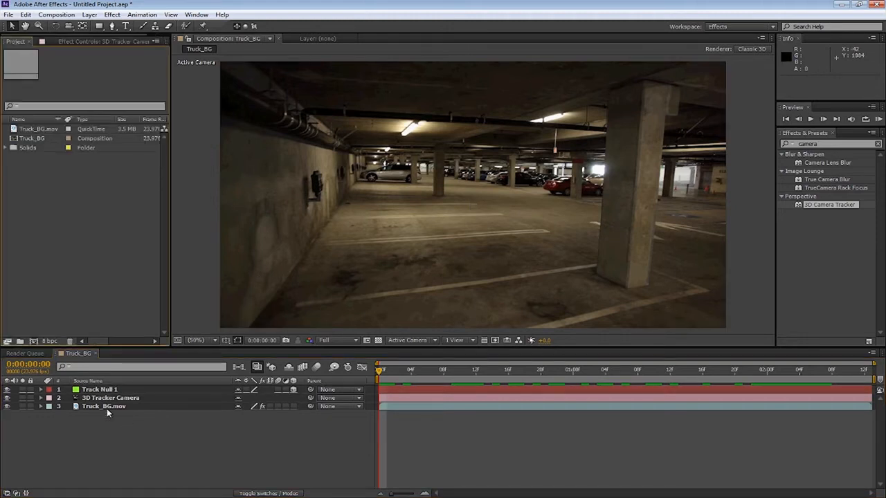
pyautogui.rightClick(145, 454)
pyautogui.rightClick(125, 436)
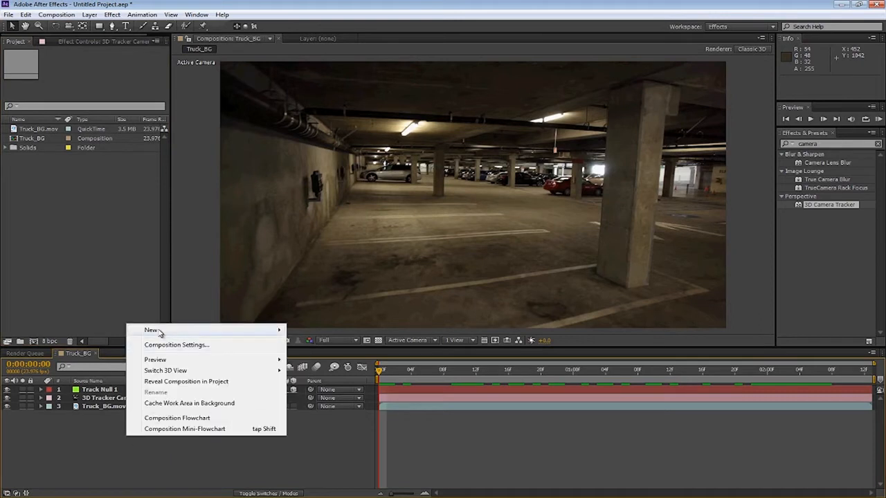
pyautogui.moveTo(159, 333)
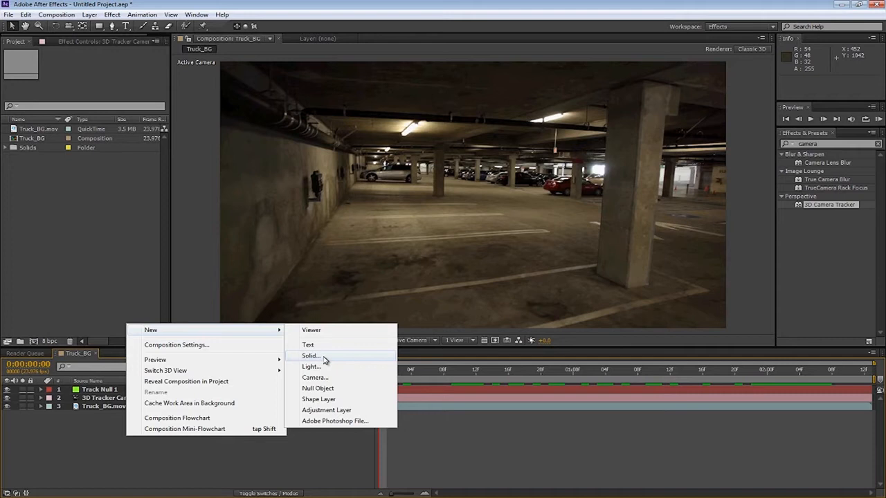
pyautogui.click(324, 359)
pyautogui.write('Element')
pyautogui.press('Return')
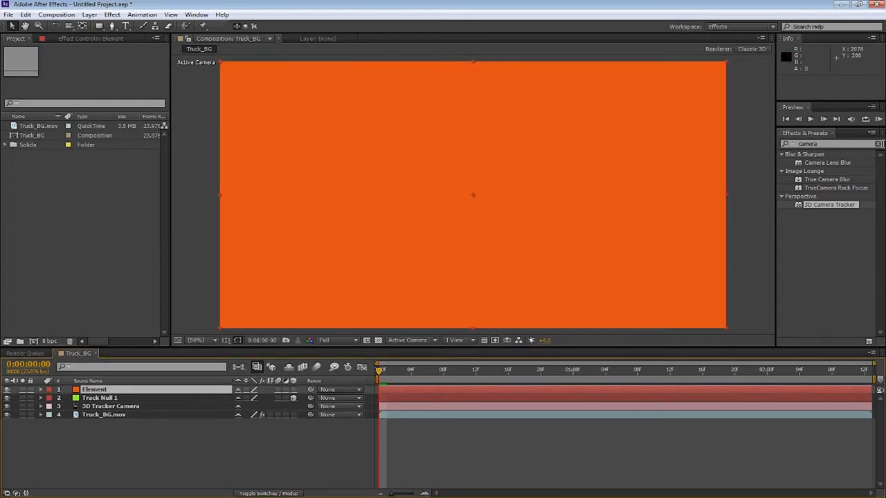
# Search the effects for elem and apply the Element effect to the Element solid
pyautogui.click(878, 144)
pyautogui.write('elem')
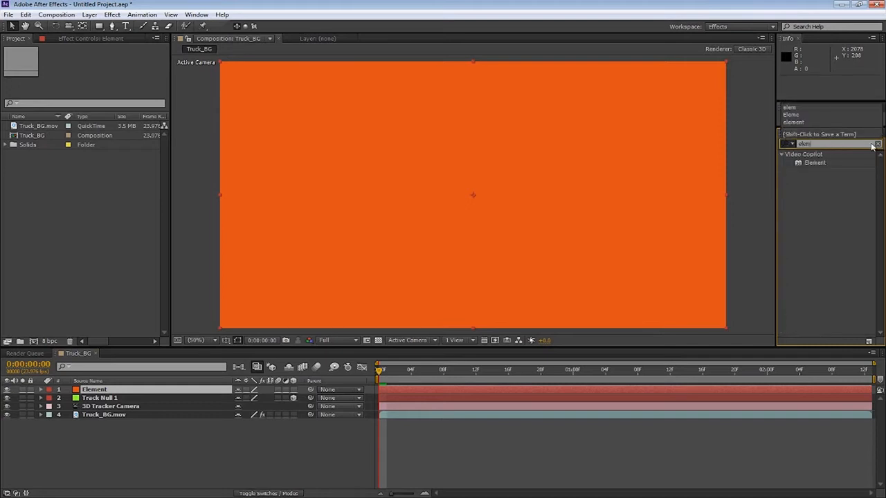
pyautogui.moveTo(824, 162); pyautogui.dragTo(517, 182)
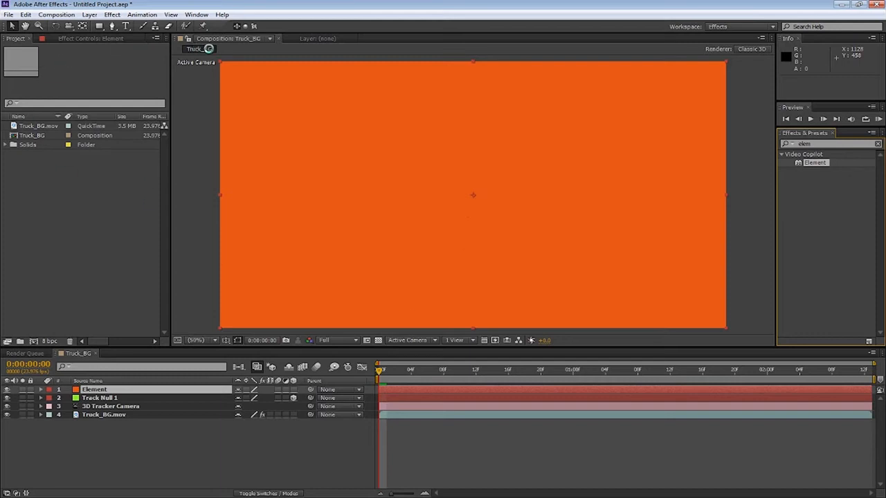
# Open Element's Scene Setup and add the empire_state model from the Metropolitan_No_Antennas library
pyautogui.click(108, 39)
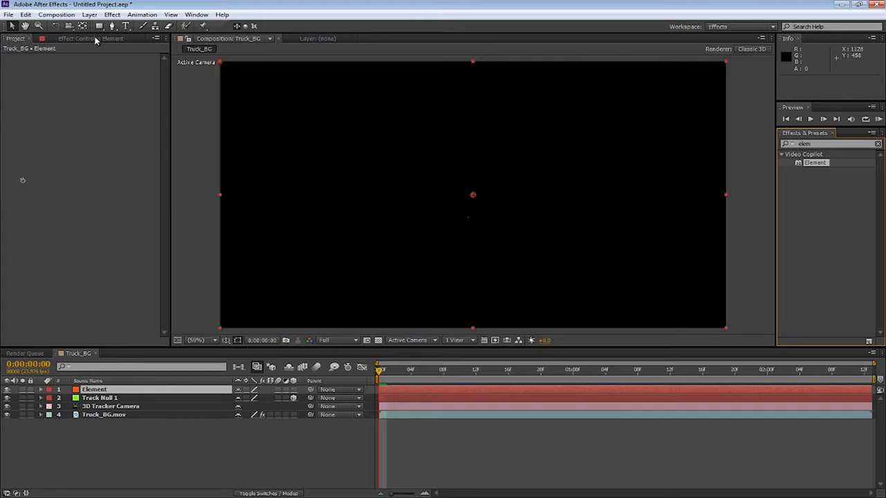
pyautogui.click(45, 78)
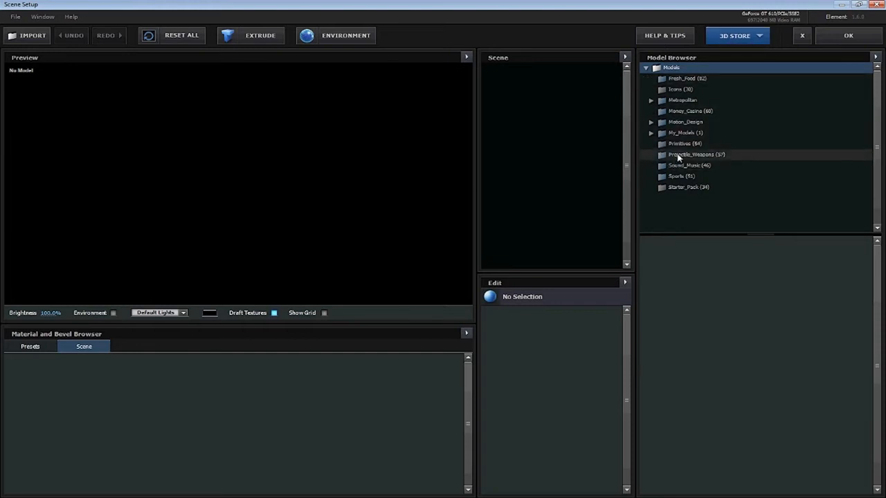
pyautogui.click(651, 101)
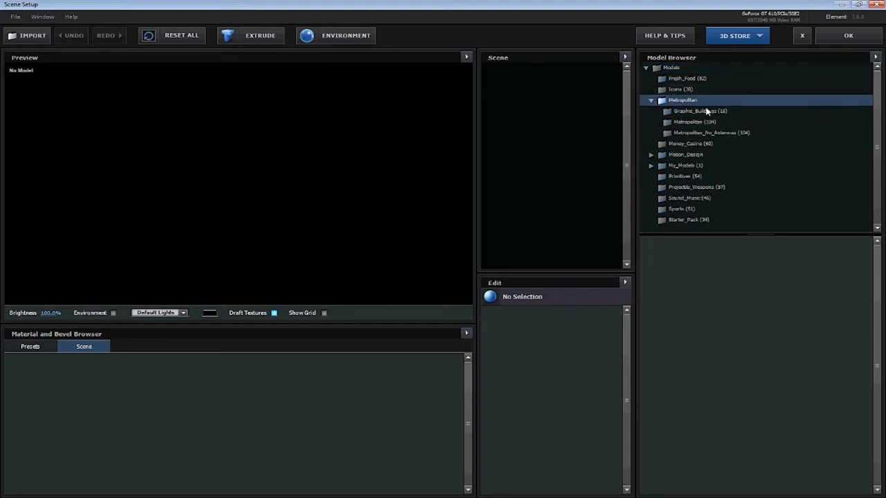
pyautogui.click(649, 133)
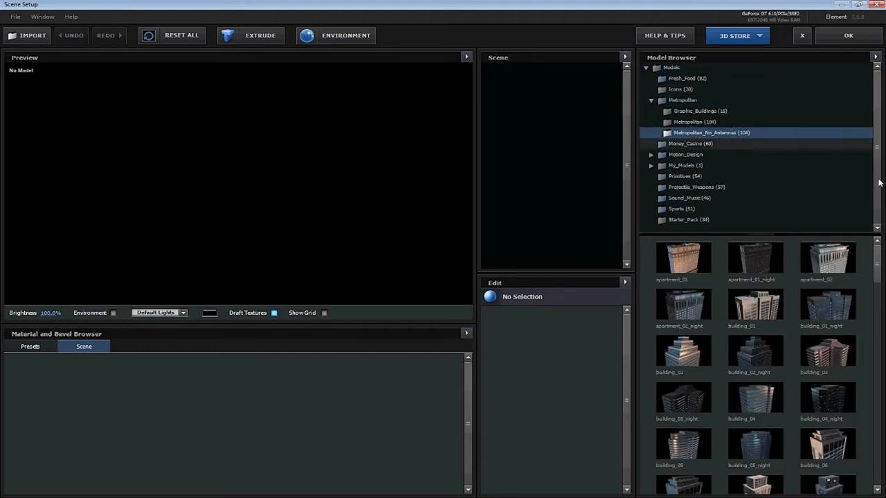
pyautogui.moveTo(882, 262); pyautogui.dragTo(876, 332)
pyautogui.click(689, 358)
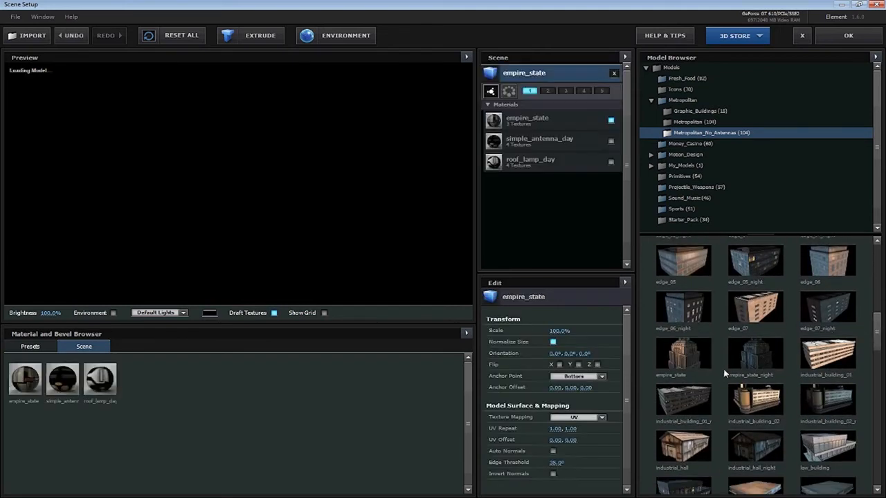
pyautogui.moveTo(236, 197)
pyautogui.mouseDown()
pyautogui.moveTo(294, 198)
pyautogui.moveTo(258, 230)
pyautogui.moveTo(194, 200)
pyautogui.moveTo(221, 204)
pyautogui.mouseUp()
pyautogui.click(841, 39)
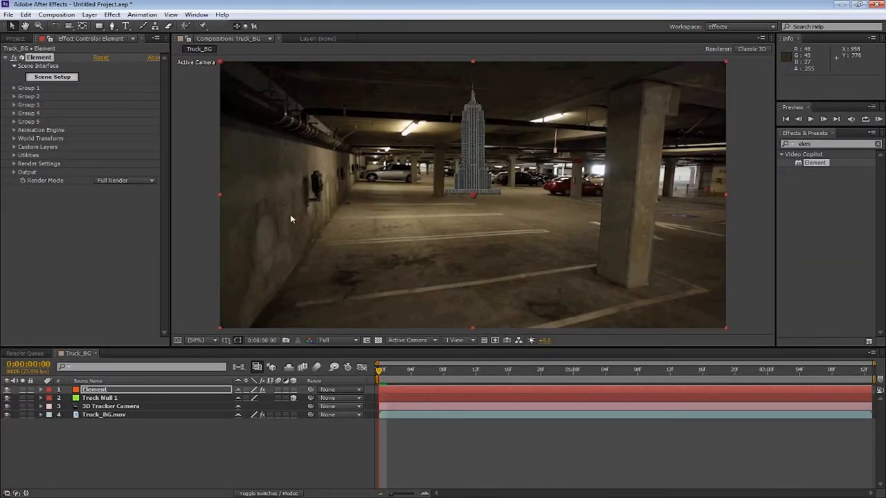
# Create a group null for Group 1 from Element's Group Utilities and select it
pyautogui.click(15, 88)
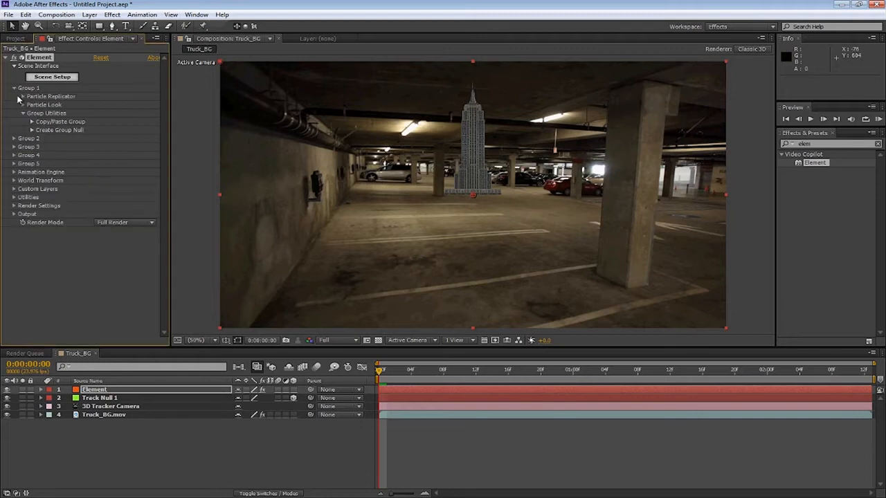
pyautogui.click(32, 130)
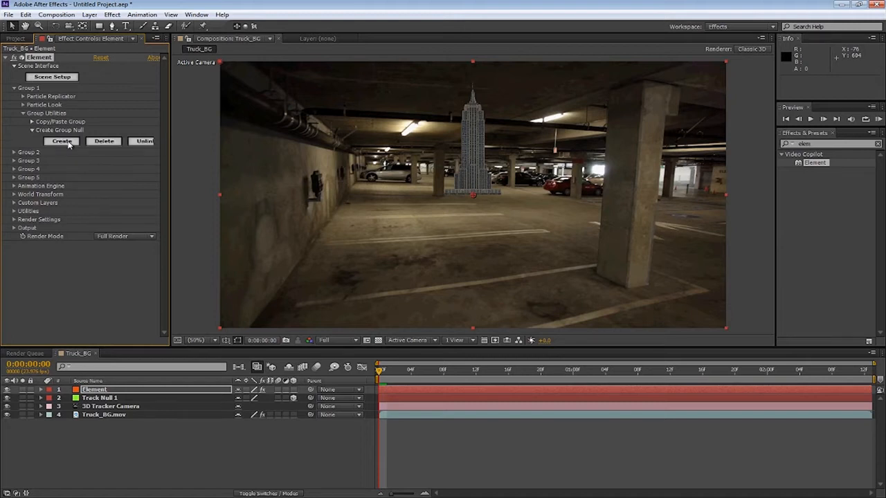
pyautogui.click(67, 142)
pyautogui.click(109, 391)
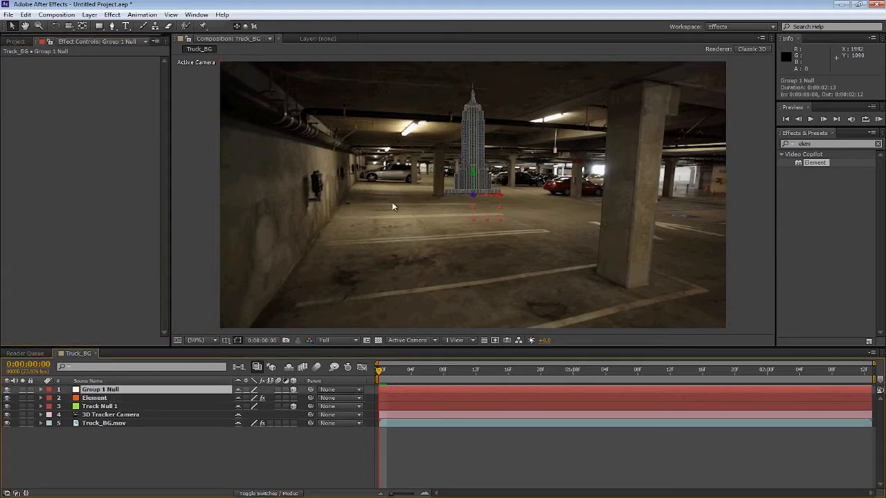
# Expand Group 1 Null's transform properties and set the composition preview resolution to Half
pyautogui.click(41, 390)
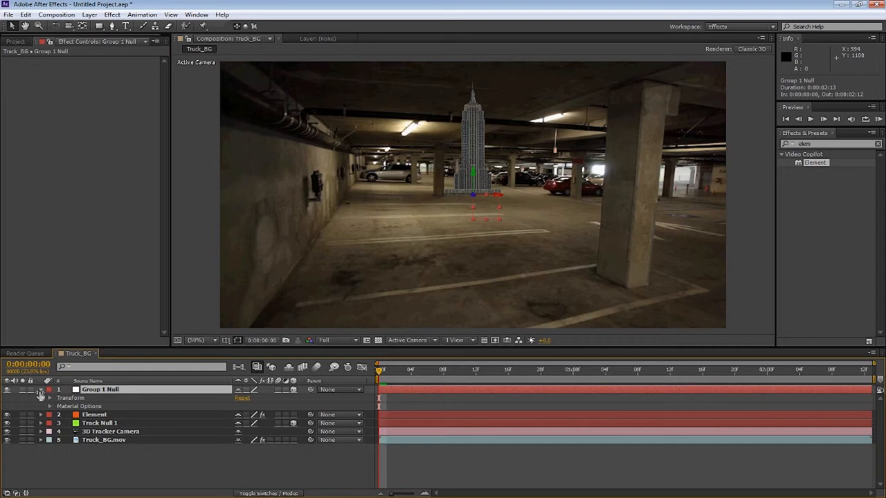
pyautogui.click(50, 399)
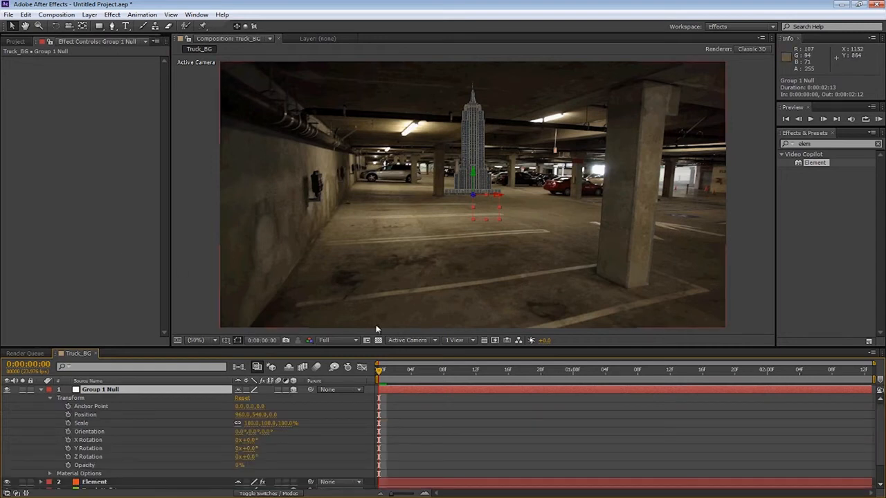
pyautogui.click(332, 339)
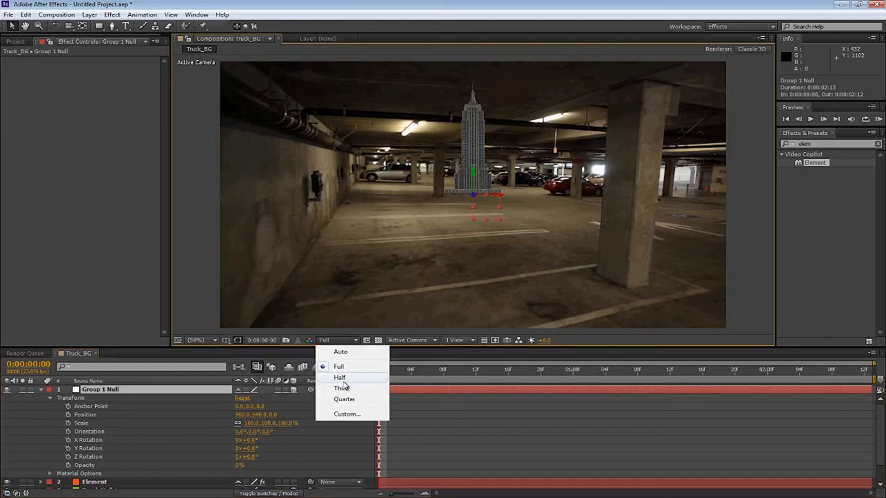
pyautogui.click(340, 378)
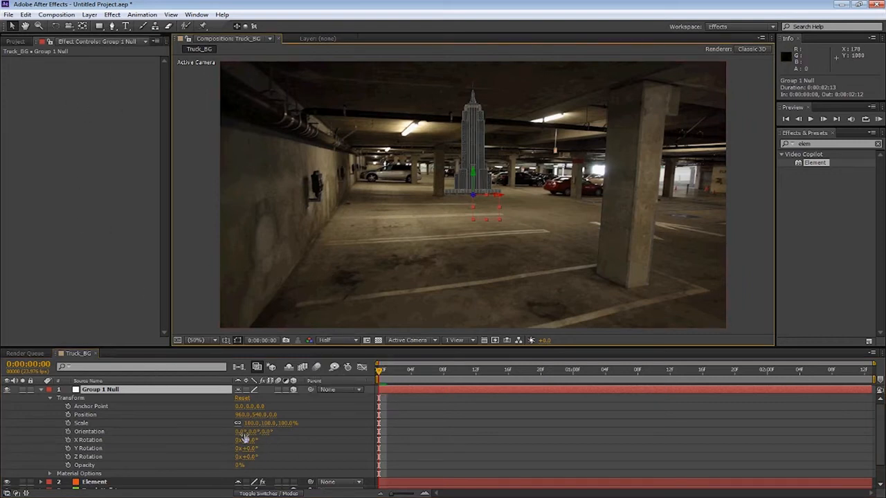
pyautogui.moveTo(253, 414); pyautogui.dragTo(263, 418)
pyautogui.click(262, 418)
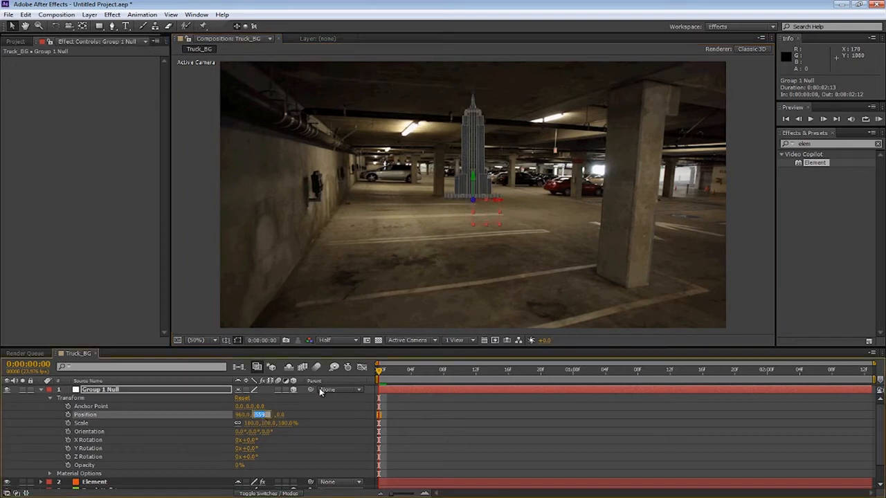
pyautogui.hotkey('ctrl', 'z')
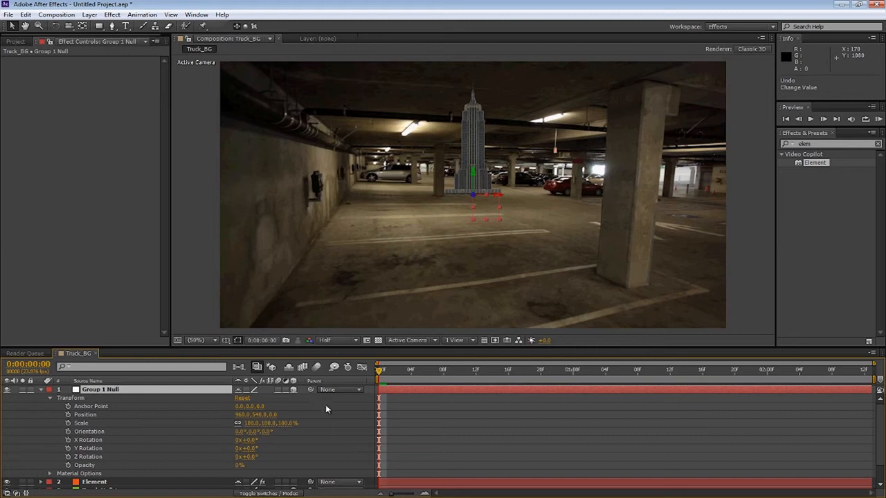
# Scrub through the timeline to preview the building moving with the tracked footage, then return to the start
pyautogui.click(326, 468)
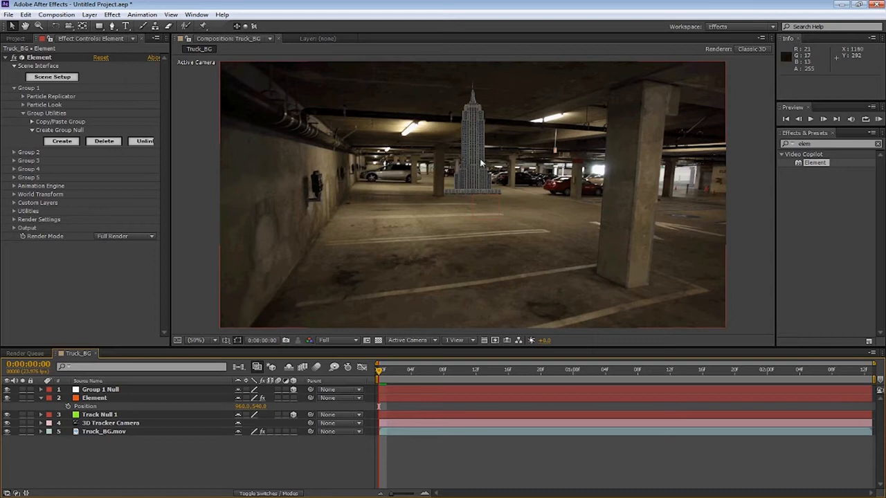
pyautogui.click(452, 369)
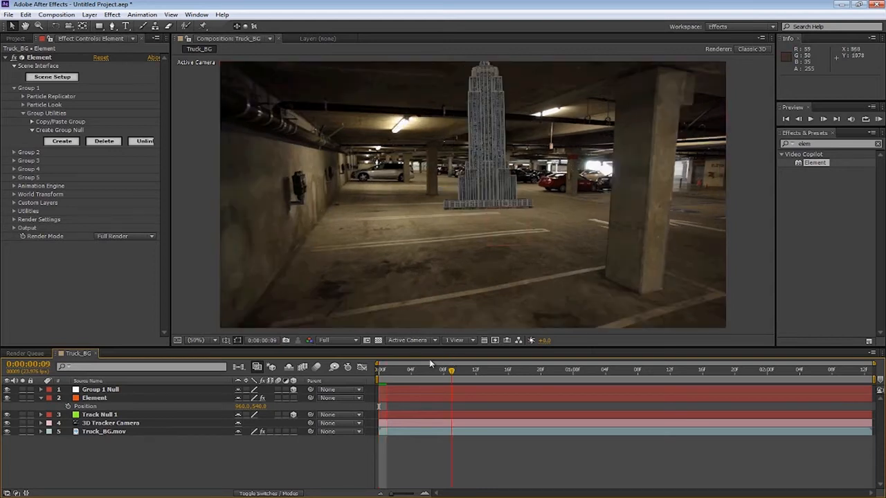
pyautogui.moveTo(452, 371); pyautogui.dragTo(517, 359)
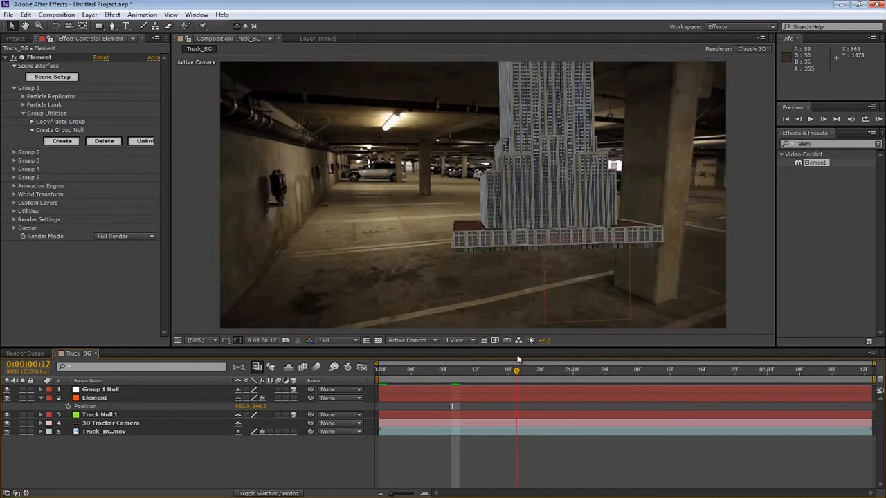
pyautogui.moveTo(487, 362); pyautogui.dragTo(379, 365)
pyautogui.click(42, 400)
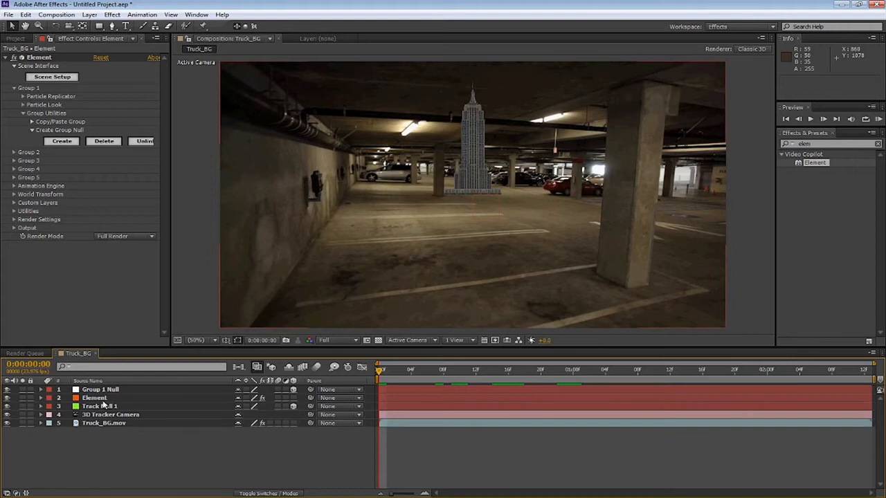
pyautogui.click(111, 407)
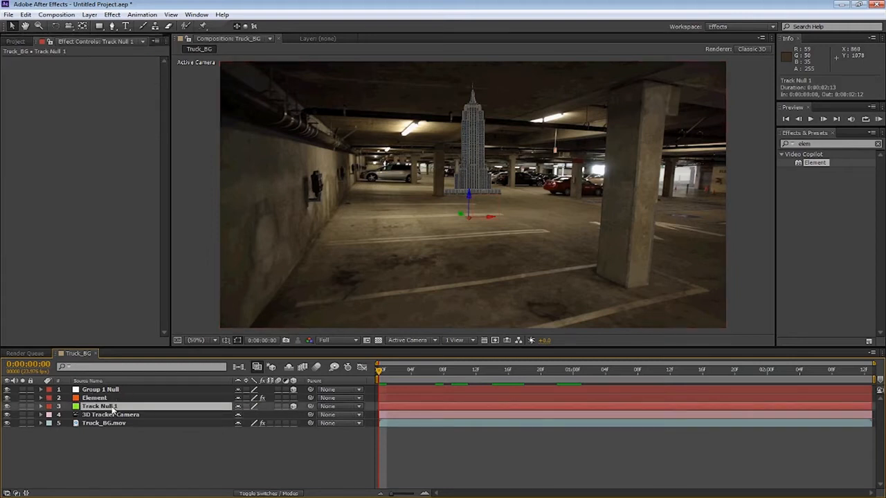
pyautogui.press('p')
pyautogui.click(68, 415)
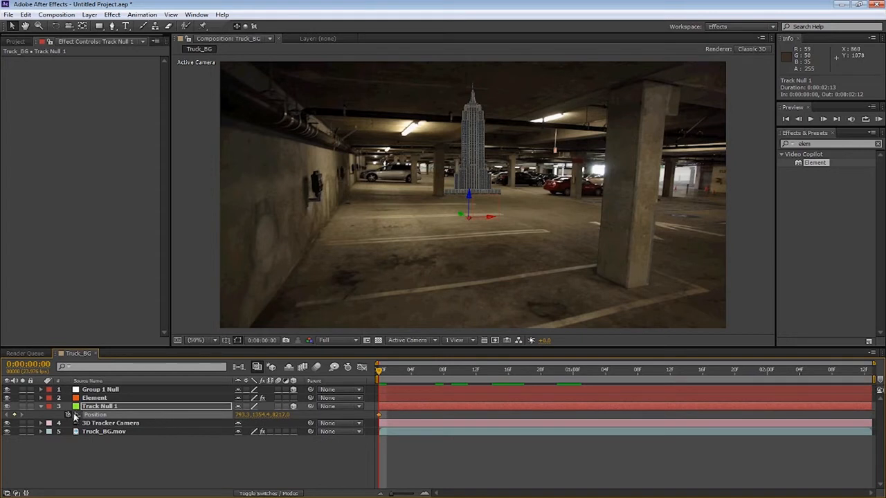
pyautogui.click(26, 15)
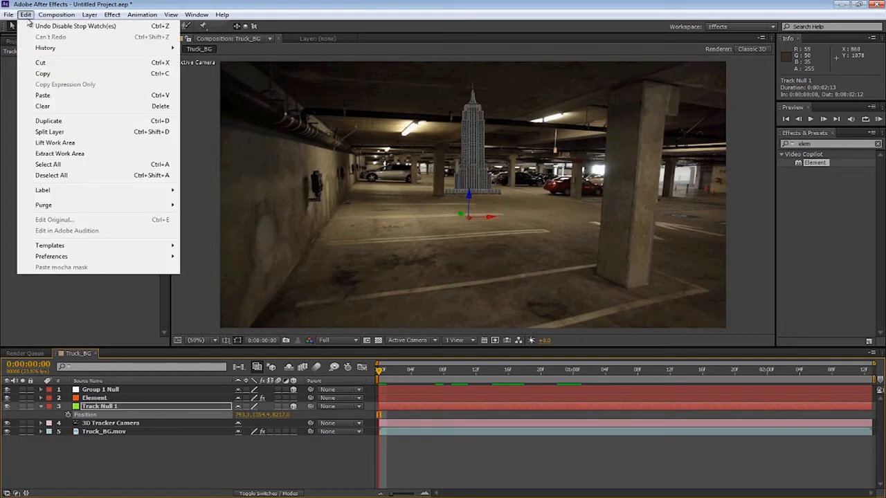
pyautogui.click(42, 106)
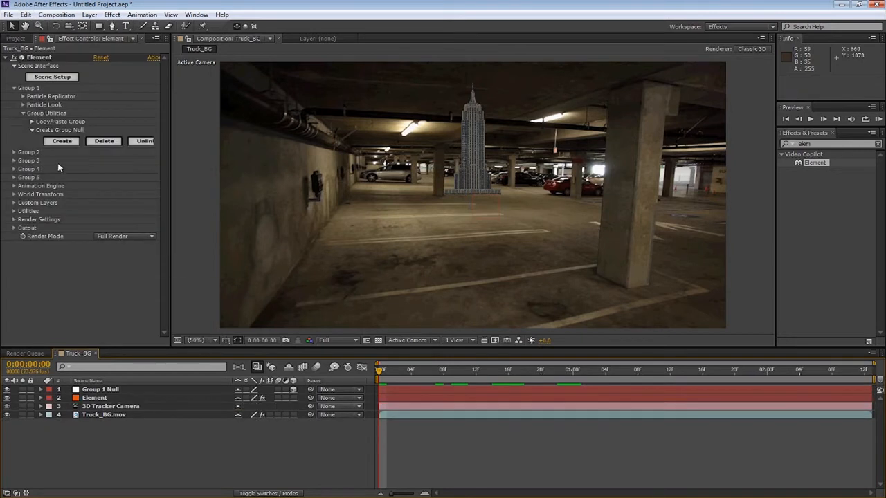
pyautogui.hotkey('ctrl', 'z')
# Reveal Track Null 1's Position and copy it
pyautogui.click(114, 407)
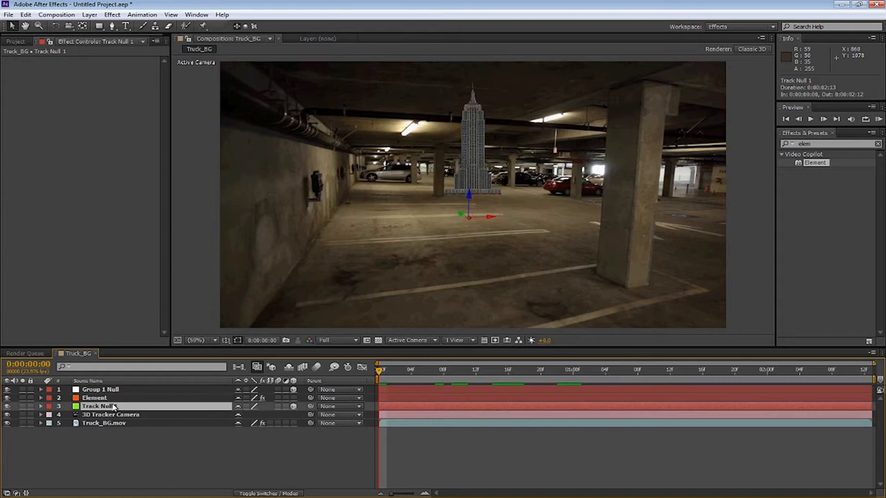
pyautogui.press('p')
pyautogui.click(27, 14)
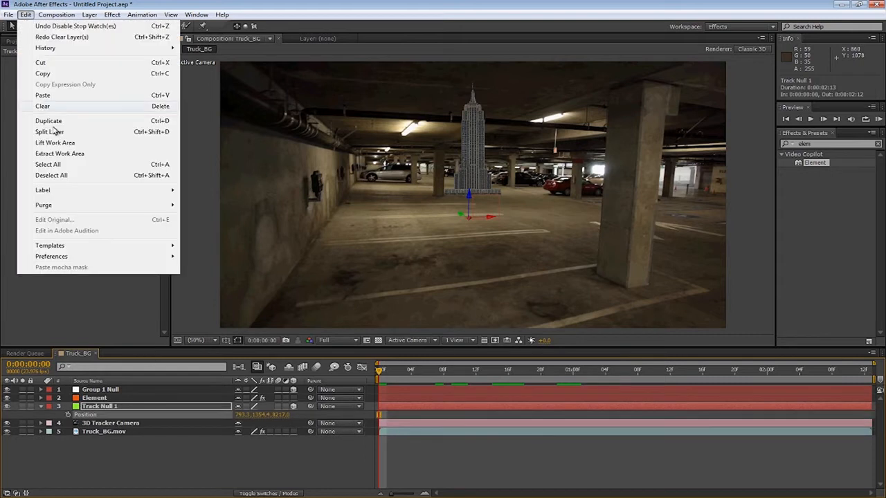
pyautogui.click(51, 76)
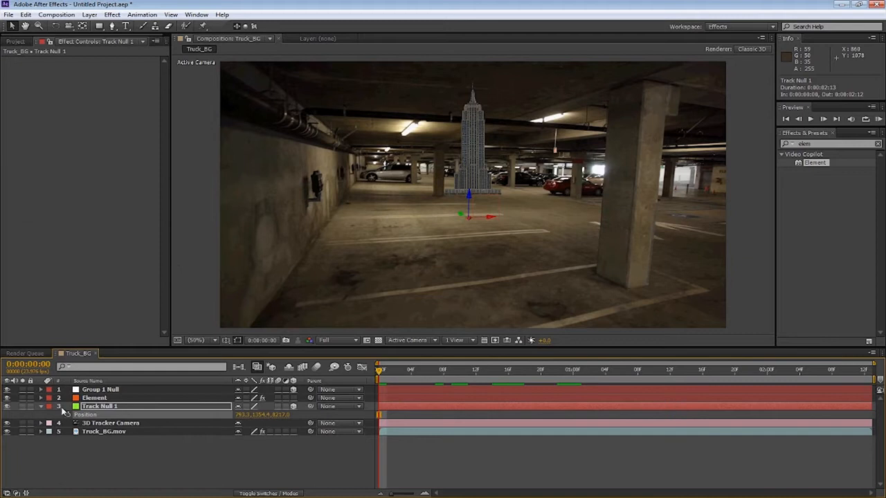
# Paste the copied position into Group 1 Null's Position property
pyautogui.click(85, 391)
pyautogui.press('p')
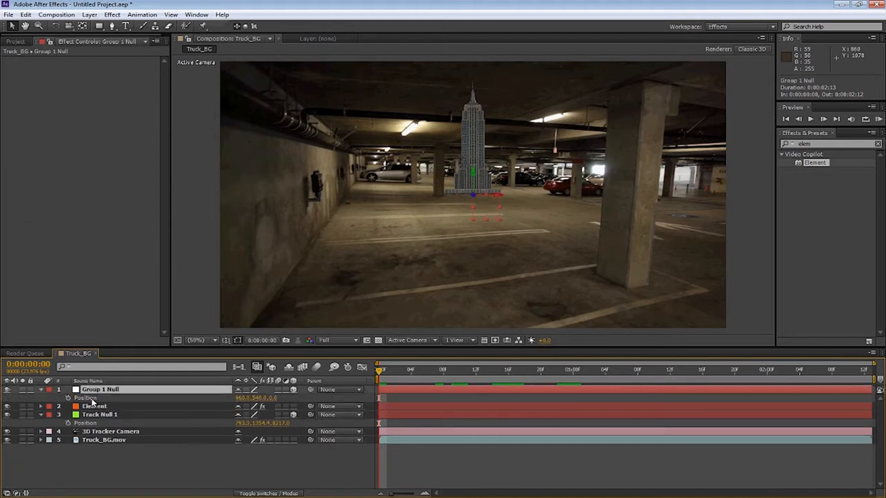
pyautogui.click(86, 398)
pyautogui.click(25, 14)
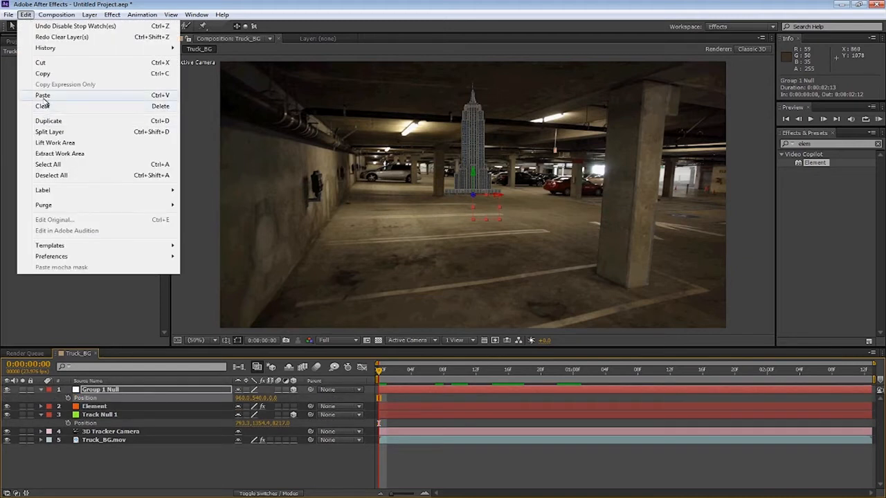
pyautogui.click(43, 95)
pyautogui.scroll(7, 469, 238)
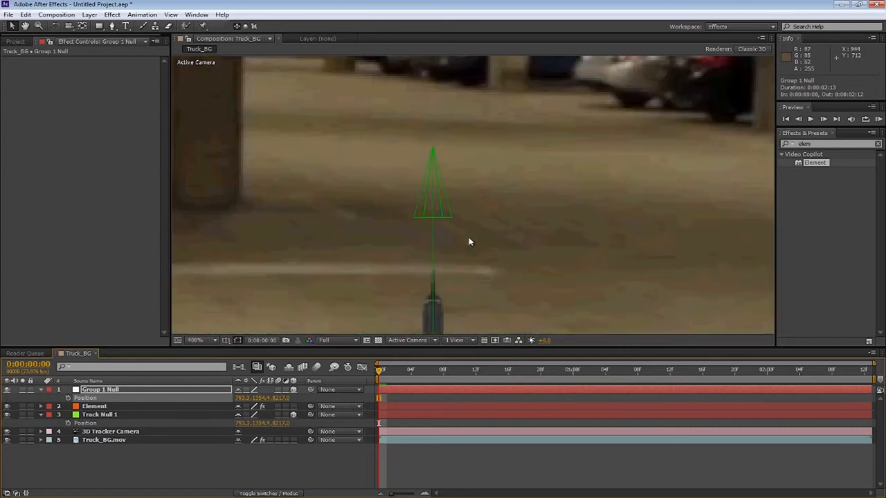
pyautogui.scroll(-4, 486, 201)
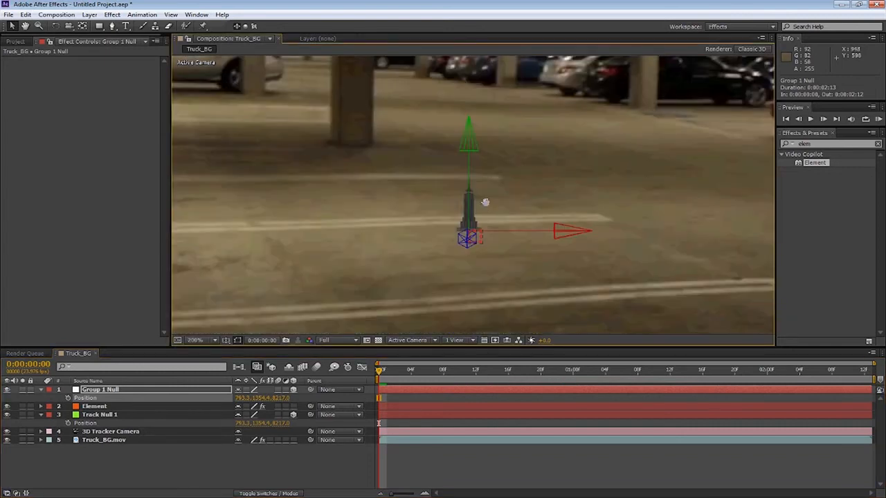
pyautogui.scroll(4, 485, 200)
pyautogui.scroll(-4, 496, 139)
pyautogui.scroll(-4, 476, 205)
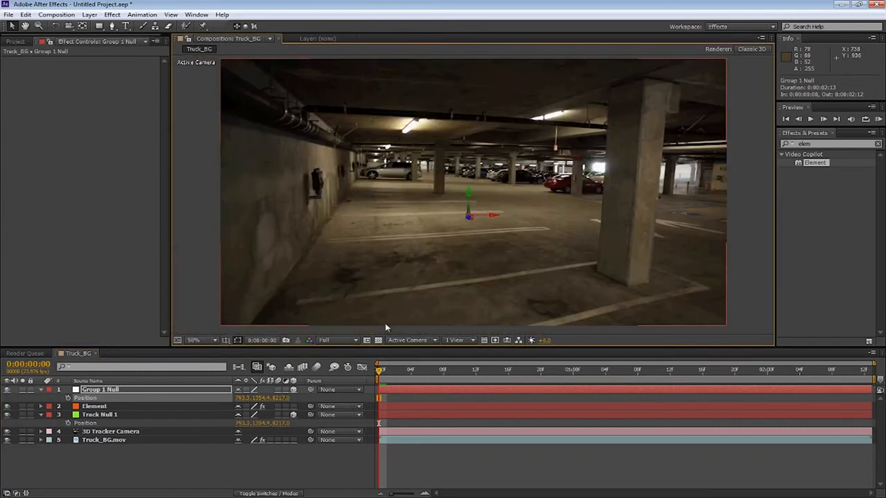
# Scale Group 1 Null uniformly to 690%
pyautogui.click(140, 469)
pyautogui.click(116, 391)
pyautogui.press('s')
pyautogui.moveTo(246, 398); pyautogui.dragTo(533, 340)
pyautogui.moveTo(836, 266); pyautogui.dragTo(885, 253)
pyautogui.moveTo(380, 373); pyautogui.dragTo(669, 368)
pyautogui.moveTo(720, 354); pyautogui.dragTo(290, 358)
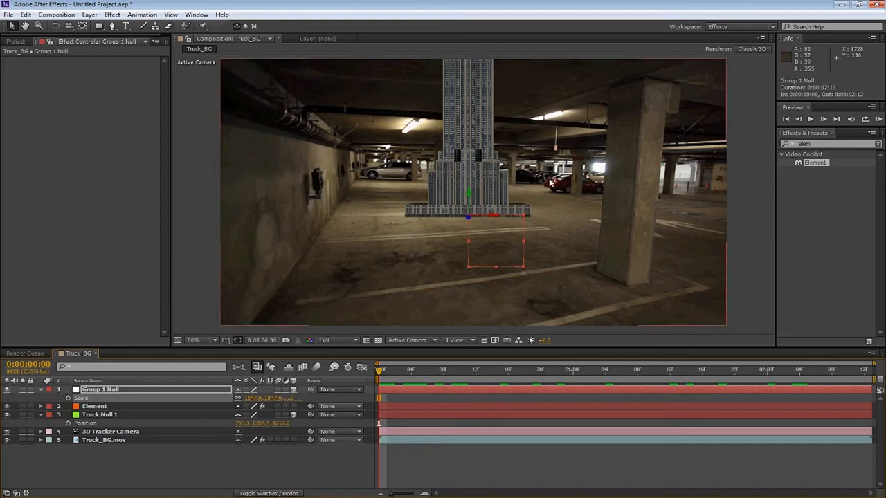
pyautogui.moveTo(250, 403); pyautogui.dragTo(80, 420)
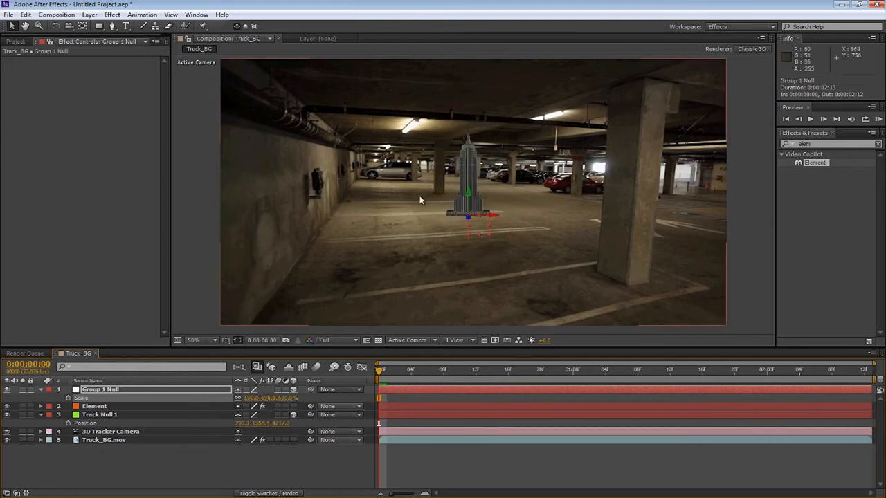
# Zoom and pan the viewer to inspect how the scaled building sits on the garage floor
pyautogui.click(275, 462)
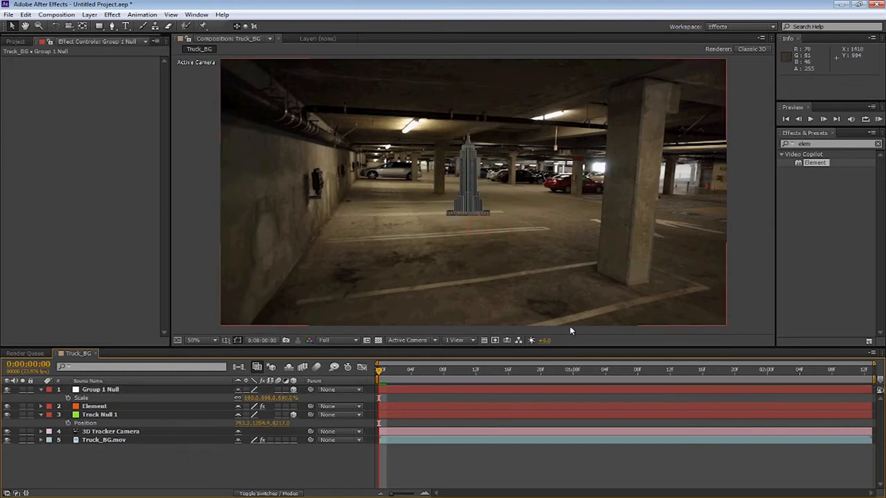
pyautogui.scroll(6, 454, 225)
pyautogui.scroll(-3, 485, 184)
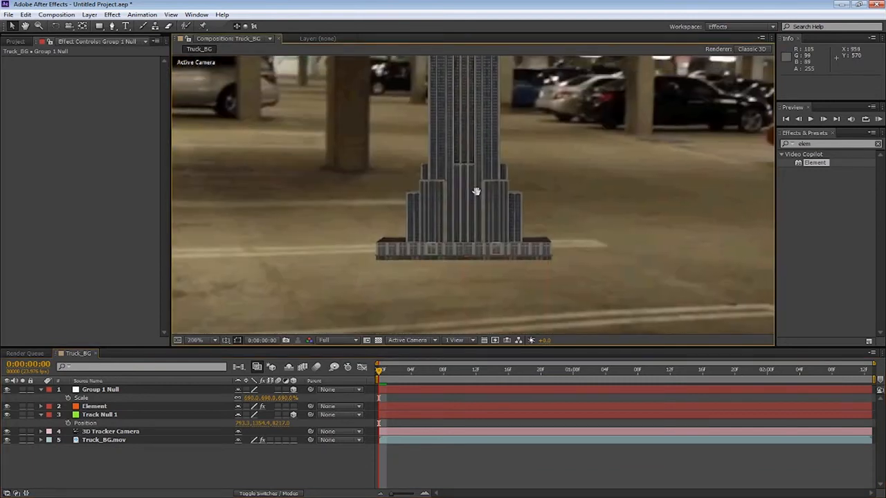
pyautogui.moveTo(462, 211); pyautogui.dragTo(472, 203)
pyautogui.moveTo(476, 167); pyautogui.dragTo(442, 251)
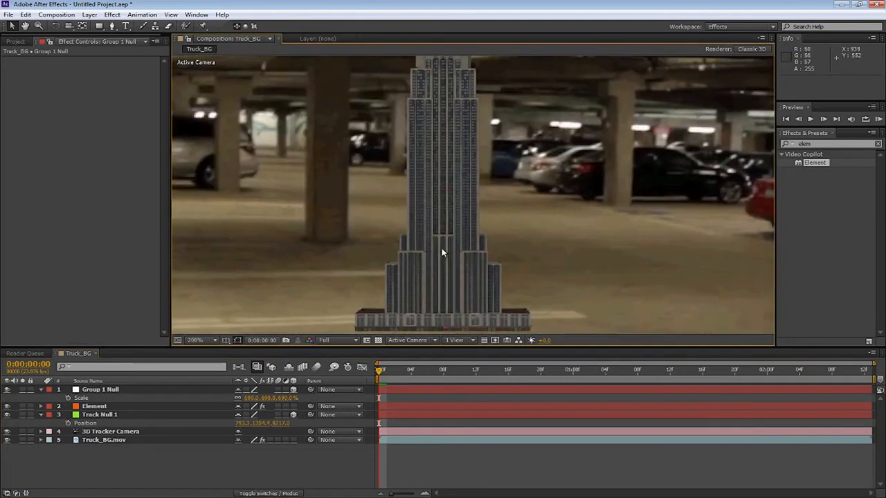
pyautogui.scroll(-1, 443, 251)
pyautogui.moveTo(395, 372)
pyautogui.mouseDown()
pyautogui.moveTo(758, 372)
pyautogui.moveTo(380, 371)
pyautogui.mouseUp()
pyautogui.scroll(-1, 438, 223)
pyautogui.scroll(4, 437, 222)
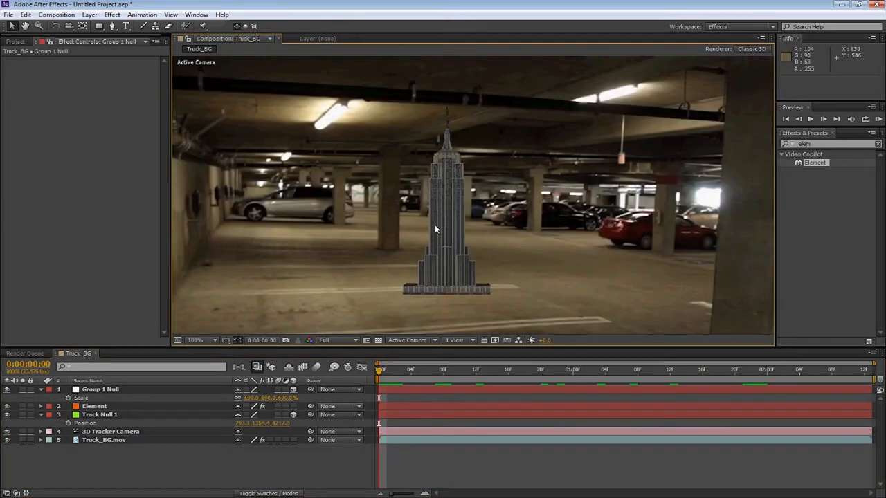
pyautogui.scroll(-2, 411, 215)
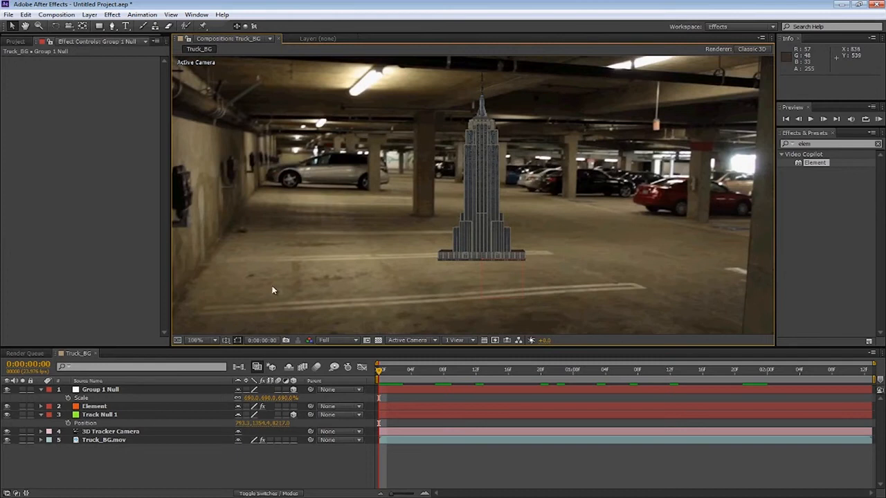
# Collapse the layer properties, set the viewer zoom to Fit up to 100% and resolution to Half
pyautogui.click(95, 406)
pyautogui.click(162, 466)
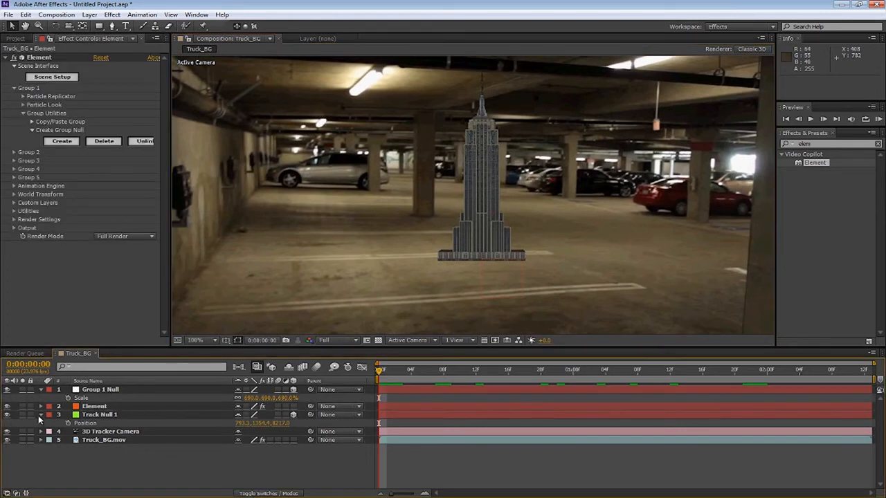
pyautogui.click(39, 416)
pyautogui.press(',')
pyautogui.click(195, 340)
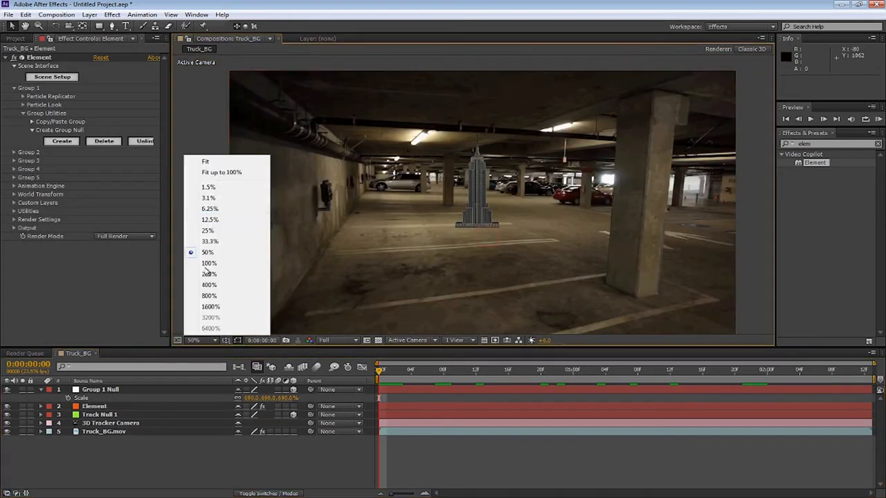
pyautogui.click(221, 172)
pyautogui.click(339, 339)
pyautogui.click(339, 377)
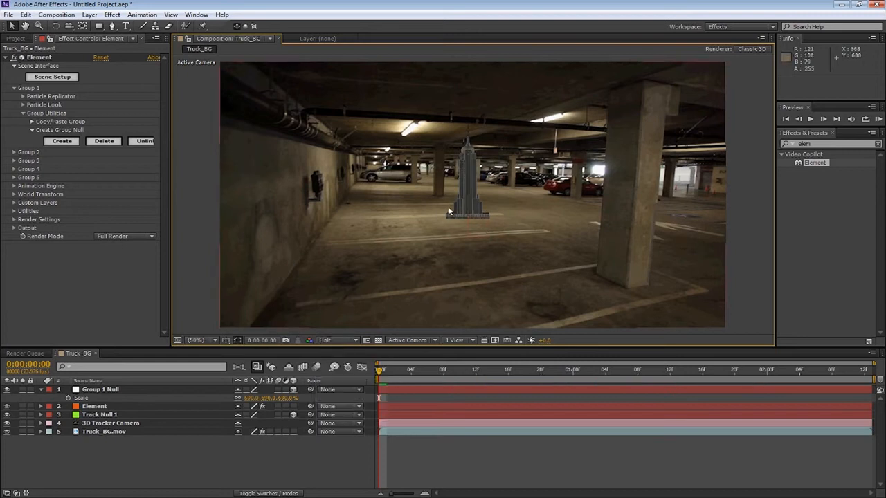
pyautogui.scroll(2, 448, 214)
pyautogui.moveTo(449, 206); pyautogui.dragTo(487, 270)
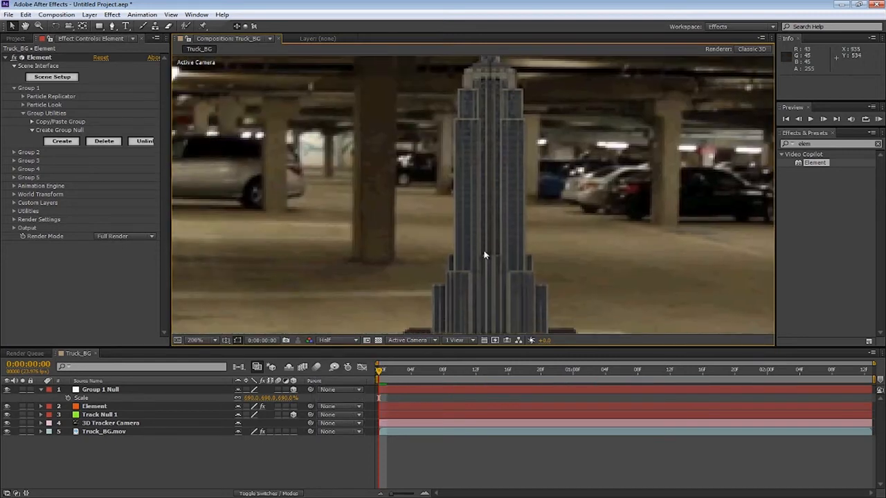
pyautogui.scroll(-2, 484, 256)
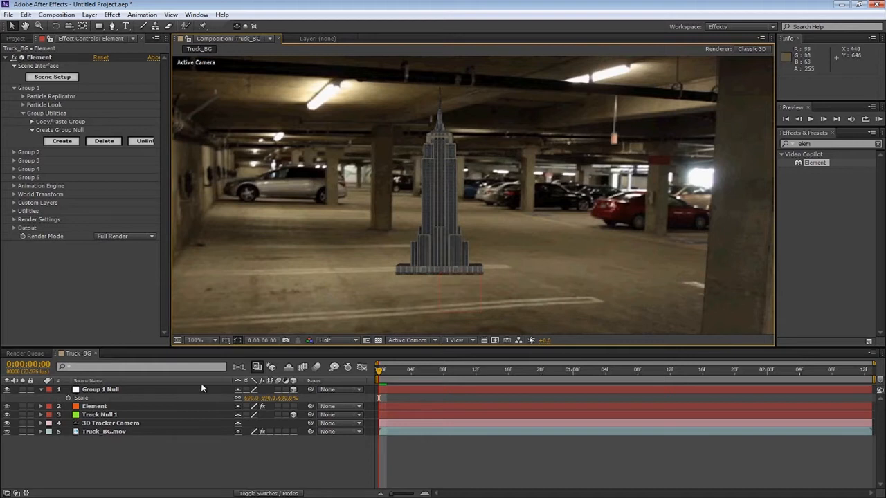
# Set the viewer resolution to Full
pyautogui.rightClick(133, 463)
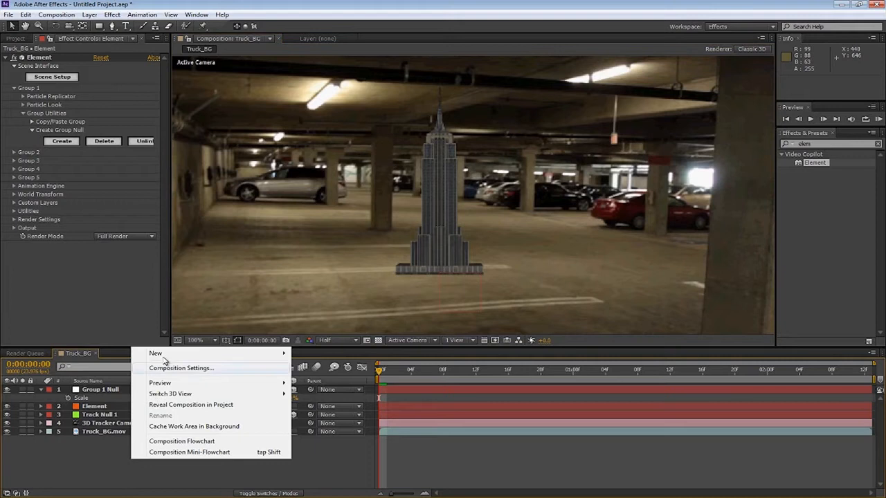
pyautogui.moveTo(156, 353)
pyautogui.click(351, 481)
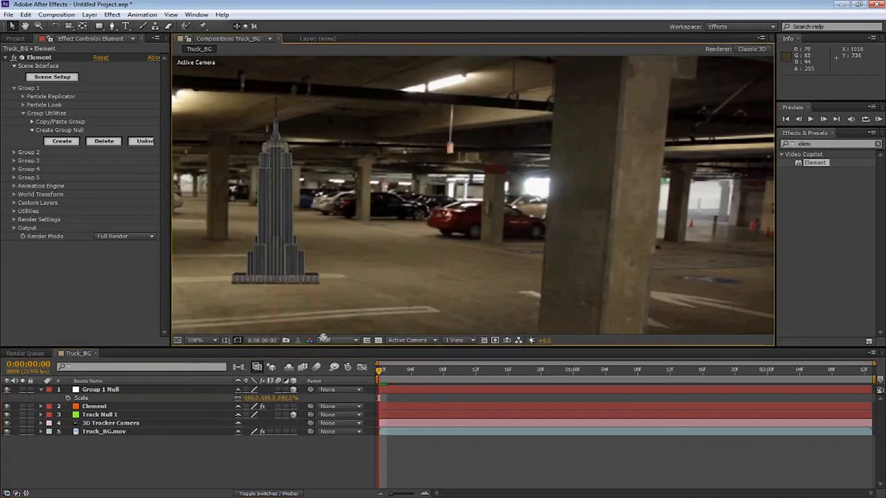
pyautogui.click(325, 340)
pyautogui.click(337, 366)
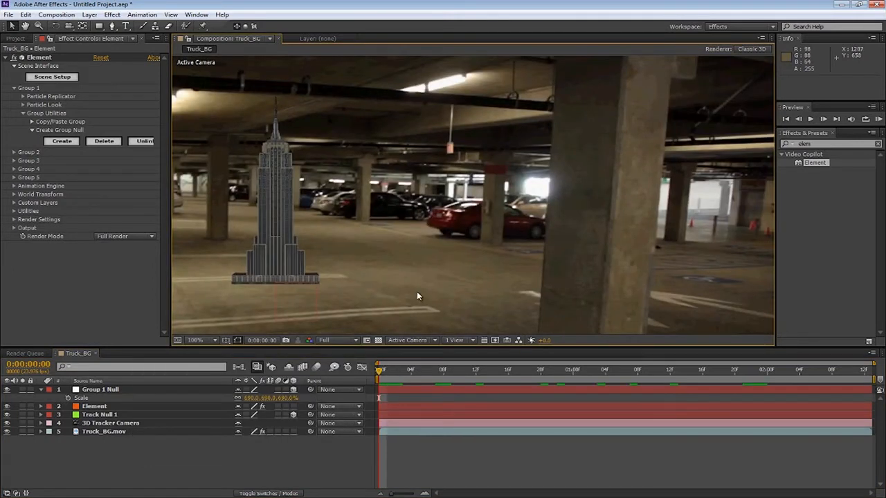
# Zoom in and pan across the footage to inspect the garage floor at full resolution
pyautogui.scroll(4, 419, 263)
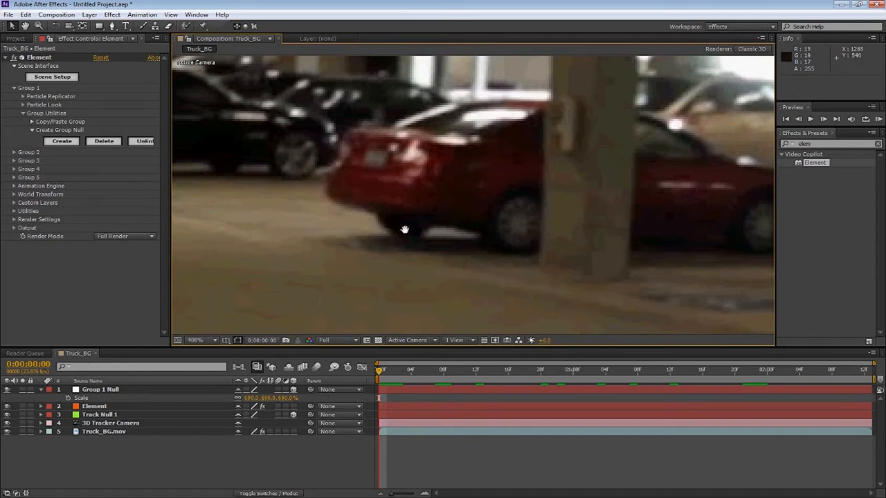
pyautogui.moveTo(457, 159); pyautogui.dragTo(464, 309)
pyautogui.moveTo(618, 203); pyautogui.dragTo(427, 242)
pyautogui.moveTo(577, 162); pyautogui.dragTo(719, 56)
pyautogui.moveTo(523, 194); pyautogui.dragTo(644, 116)
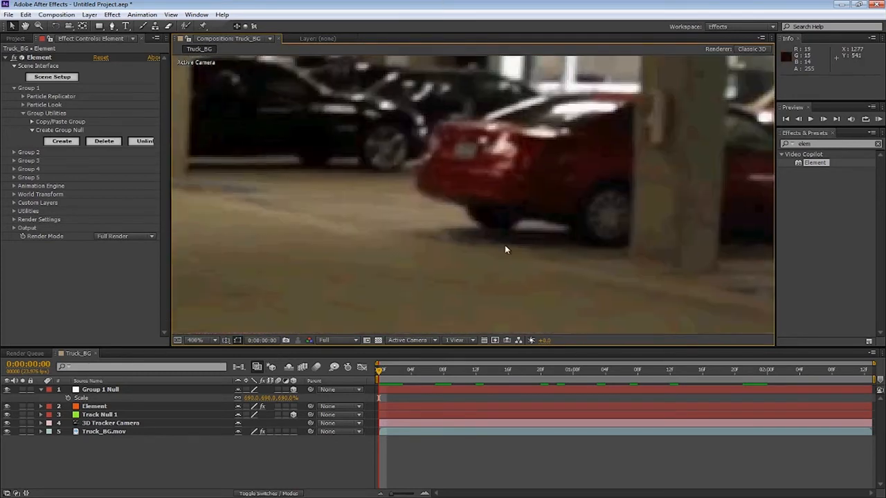
pyautogui.moveTo(369, 233); pyautogui.dragTo(389, 235)
pyautogui.moveTo(314, 211); pyautogui.dragTo(283, 250)
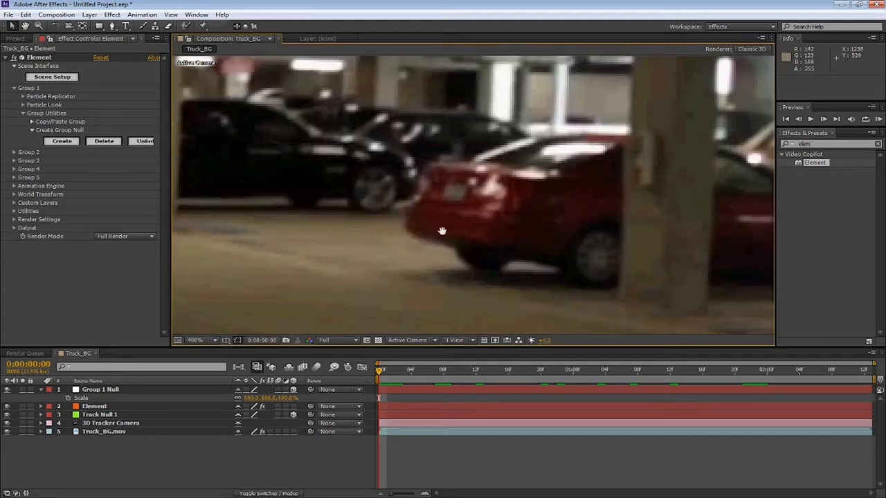
pyautogui.moveTo(436, 266); pyautogui.dragTo(415, 256)
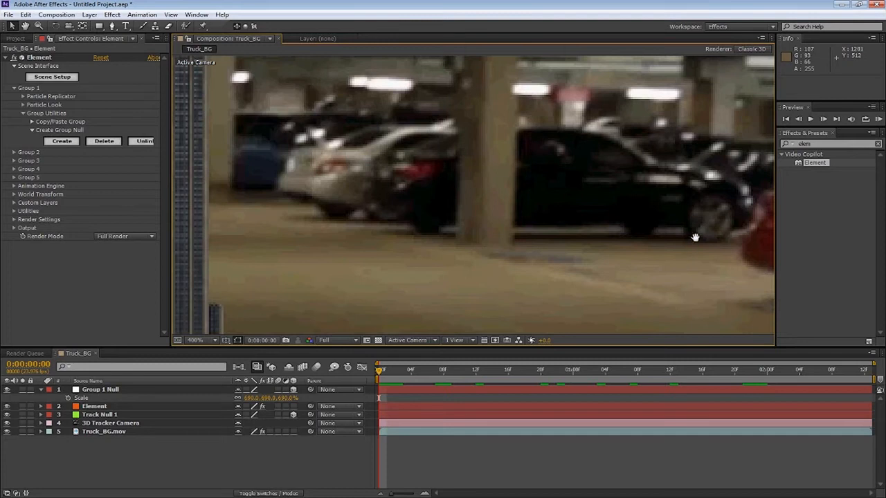
pyautogui.moveTo(557, 231); pyautogui.dragTo(743, 249)
pyautogui.moveTo(526, 252); pyautogui.dragTo(684, 234)
pyautogui.moveTo(266, 325); pyautogui.dragTo(283, 139)
pyautogui.moveTo(328, 236); pyautogui.dragTo(272, 115)
pyautogui.scroll(-2, 368, 234)
pyautogui.moveTo(407, 189); pyautogui.dragTo(411, 247)
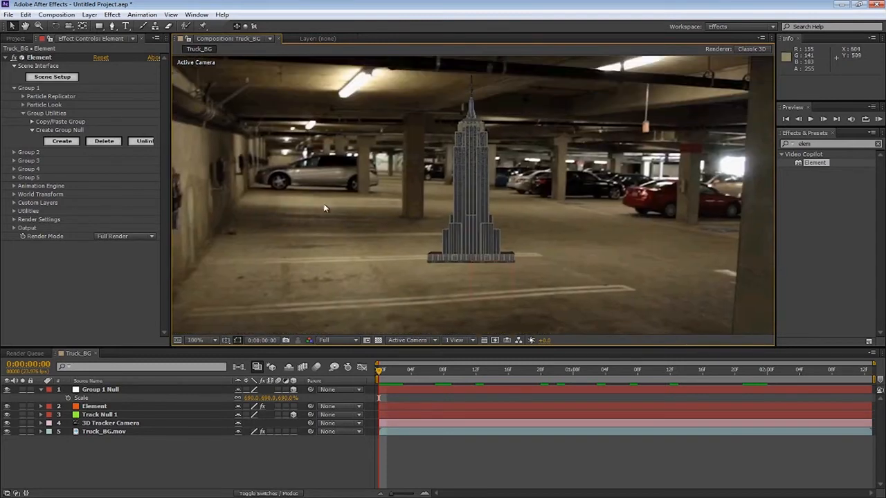
# Create a new black solid layer in the composition
pyautogui.click(96, 407)
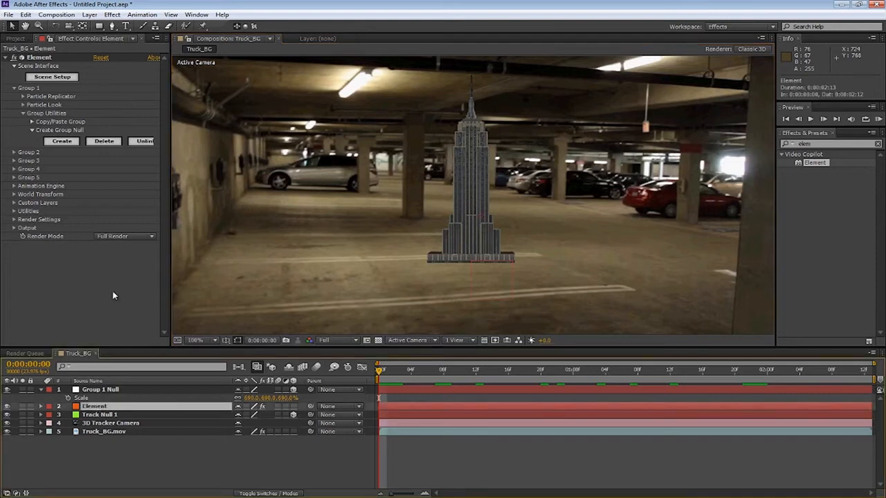
pyautogui.click(167, 472)
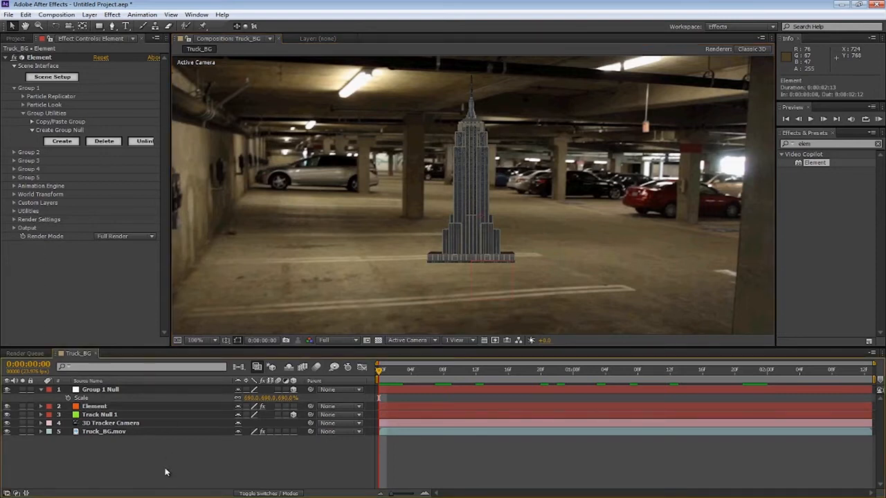
pyautogui.click(97, 408)
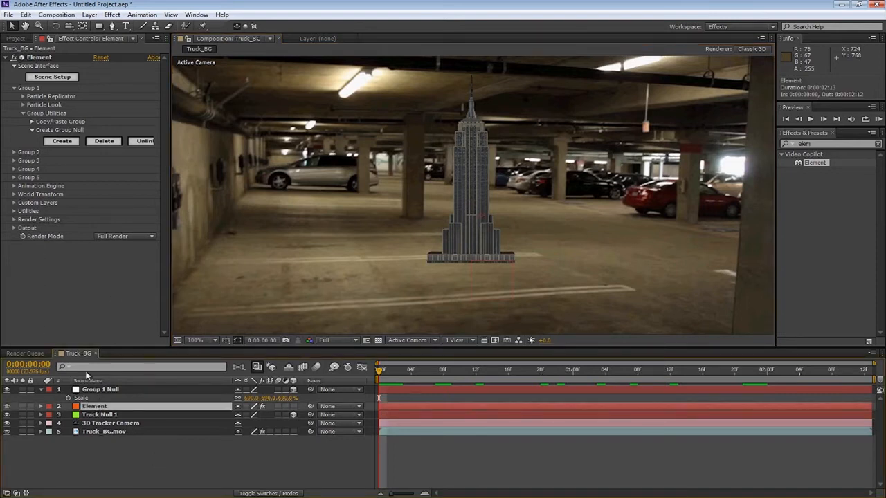
pyautogui.rightClick(100, 447)
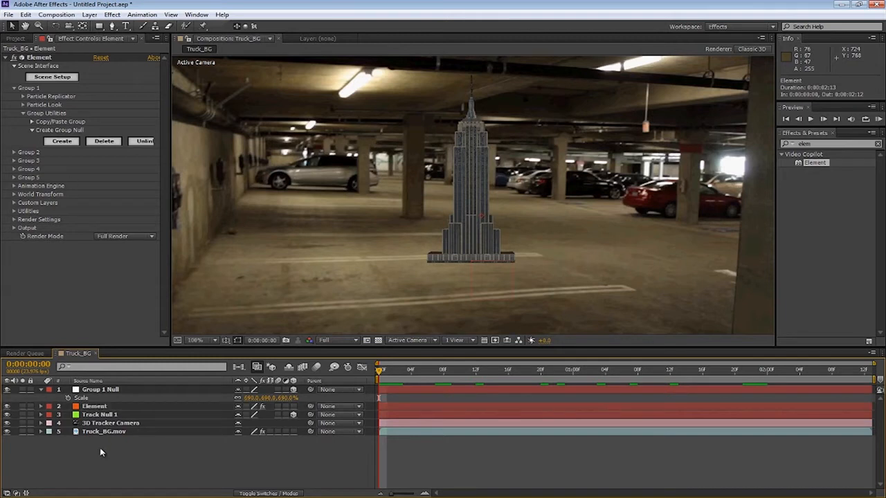
pyautogui.moveTo(125, 343)
pyautogui.click(281, 368)
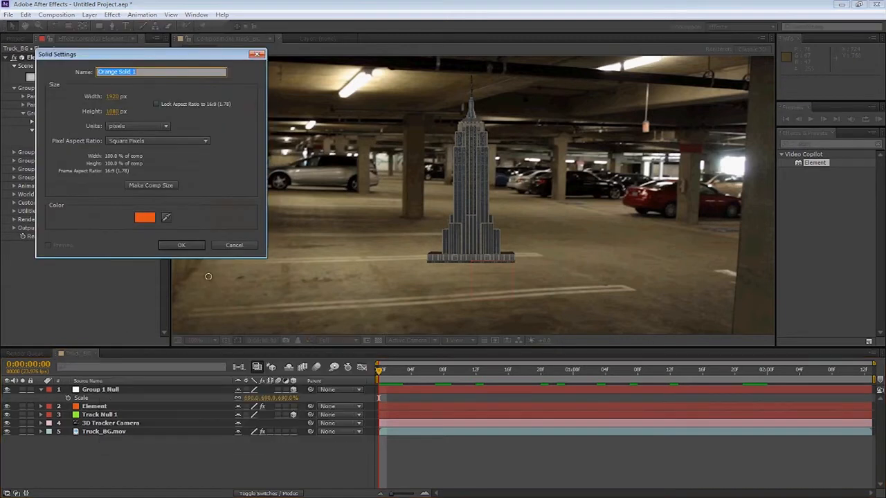
pyautogui.click(144, 219)
pyautogui.click(231, 231)
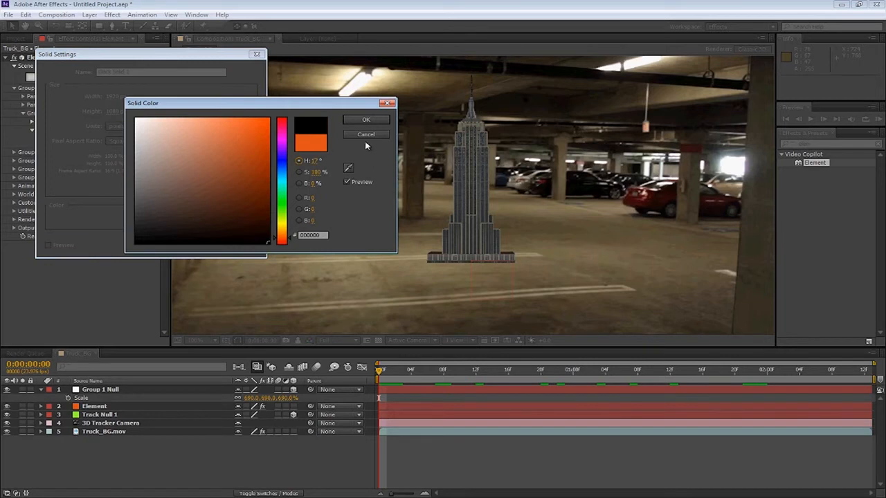
pyautogui.click(360, 122)
pyautogui.click(208, 244)
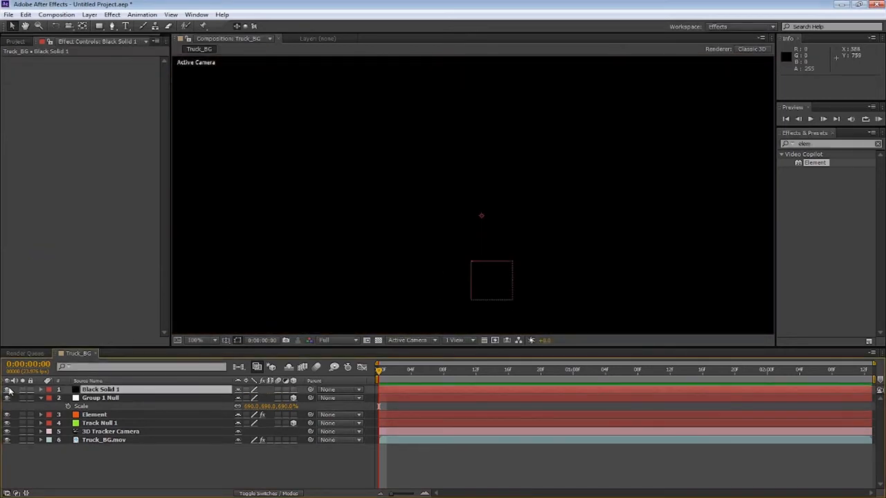
# Hide the black solid layer
pyautogui.click(7, 389)
pyautogui.scroll(5, 312, 238)
pyautogui.scroll(-2, 456, 207)
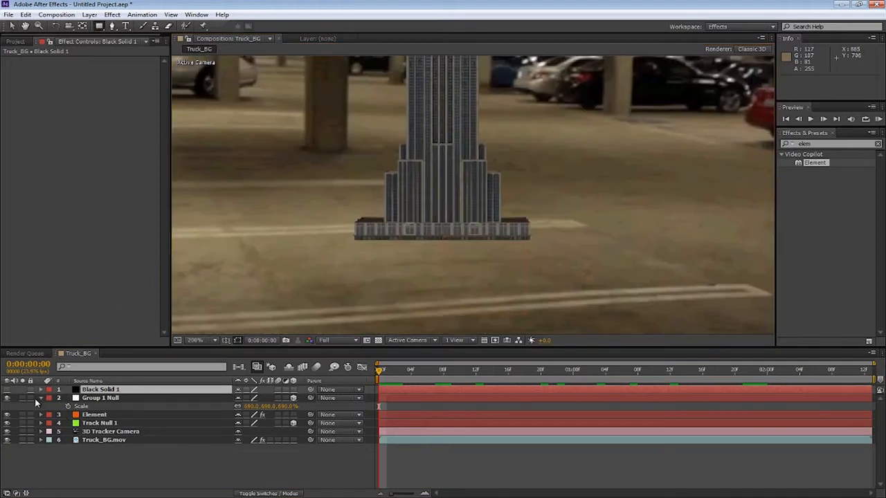
# Set Group 1 Null's Orientation to 7.0°, 326.0°, 1.0° to turn the building
pyautogui.click(41, 399)
pyautogui.click(96, 407)
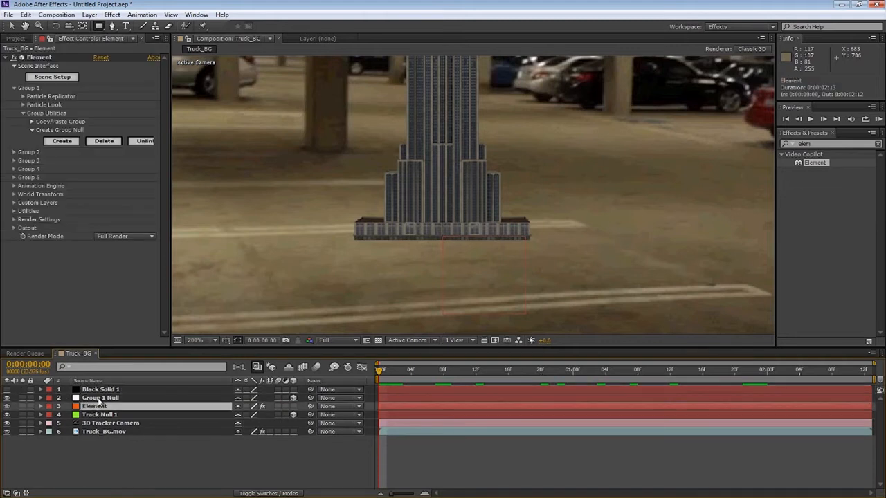
pyautogui.click(100, 399)
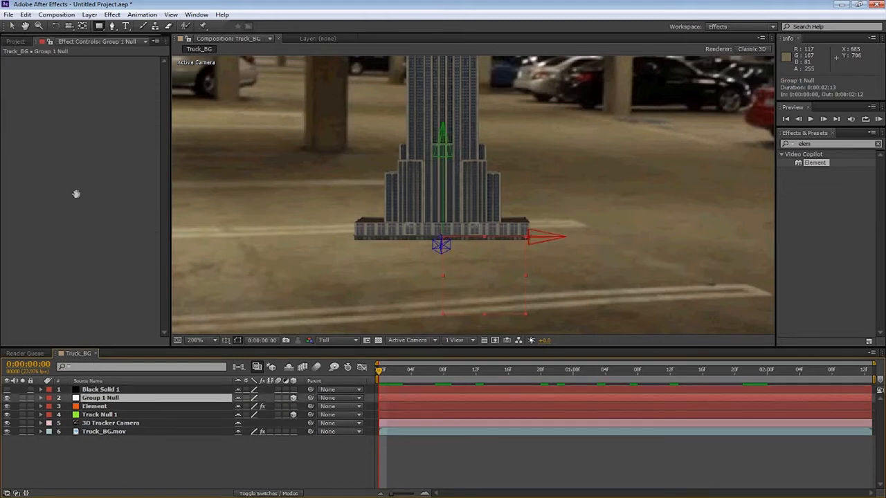
pyautogui.scroll(-2, 385, 166)
pyautogui.press('r')
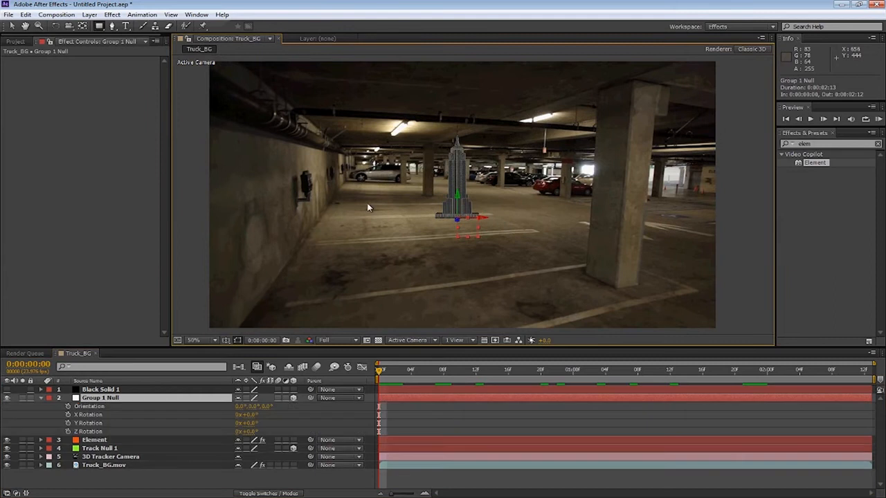
pyautogui.moveTo(253, 406)
pyautogui.mouseDown()
pyautogui.moveTo(226, 405)
pyautogui.moveTo(265, 407)
pyautogui.mouseUp()
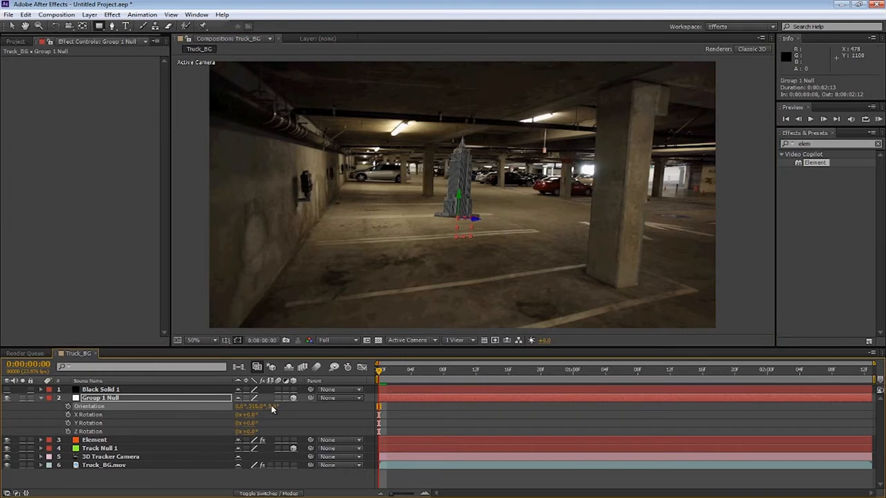
pyautogui.click(275, 406)
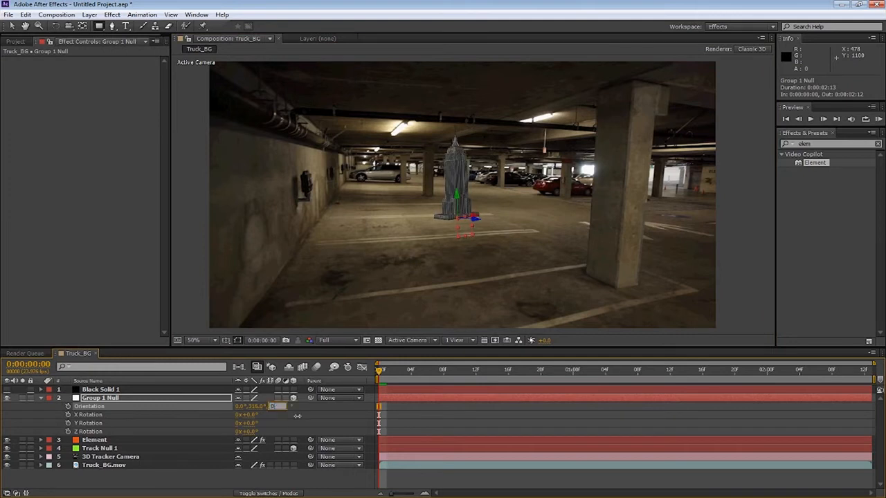
pyautogui.click(291, 424)
pyautogui.moveTo(237, 406); pyautogui.dragTo(239, 406)
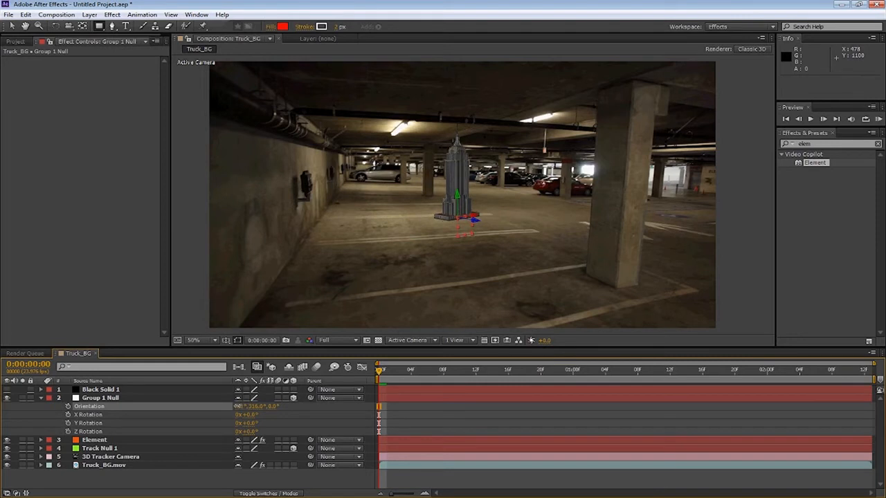
pyautogui.moveTo(238, 406)
pyautogui.mouseDown()
pyautogui.moveTo(277, 408)
pyautogui.moveTo(241, 407)
pyautogui.mouseUp()
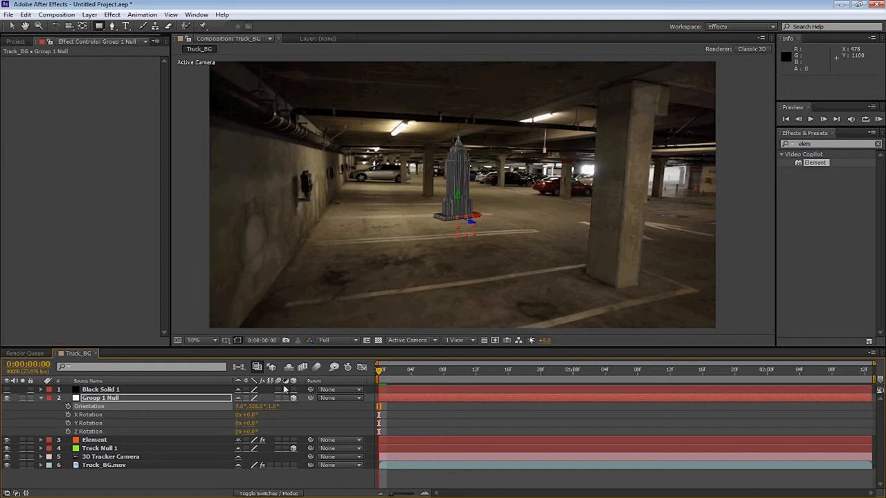
# Inspect the rotated building in the viewer
pyautogui.scroll(1, 462, 241)
pyautogui.moveTo(462, 241); pyautogui.dragTo(468, 224)
pyautogui.moveTo(380, 372)
pyautogui.mouseDown()
pyautogui.moveTo(662, 372)
pyautogui.moveTo(386, 398)
pyautogui.moveTo(380, 377)
pyautogui.mouseUp()
pyautogui.click(40, 398)
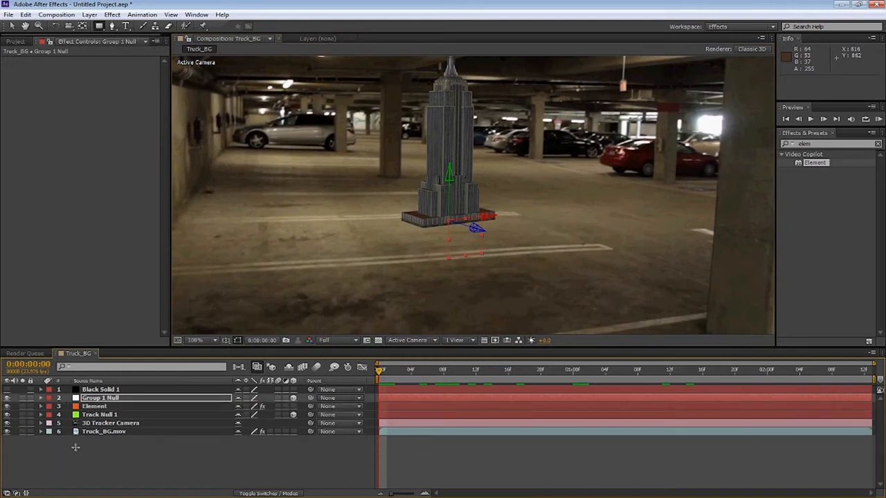
pyautogui.click(74, 459)
pyautogui.scroll(-2, 366, 240)
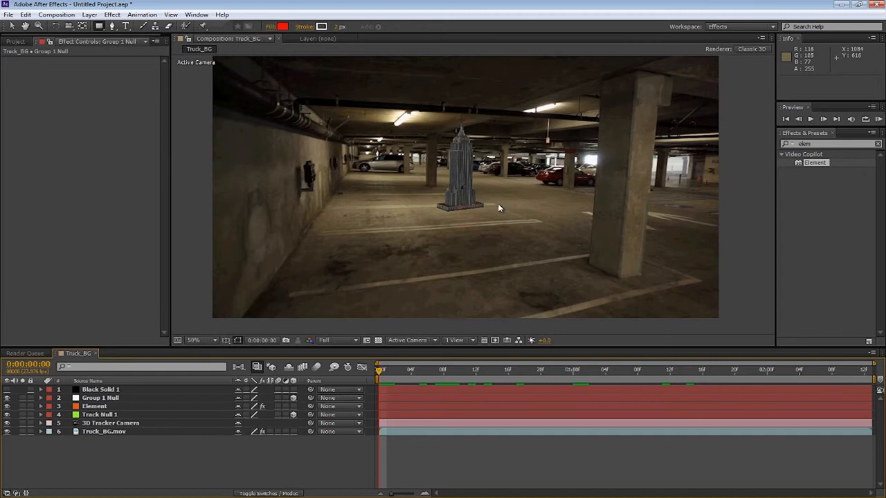
pyautogui.scroll(2, 464, 201)
# Draw a rectangular mask on the black solid around the building's base
pyautogui.click(111, 390)
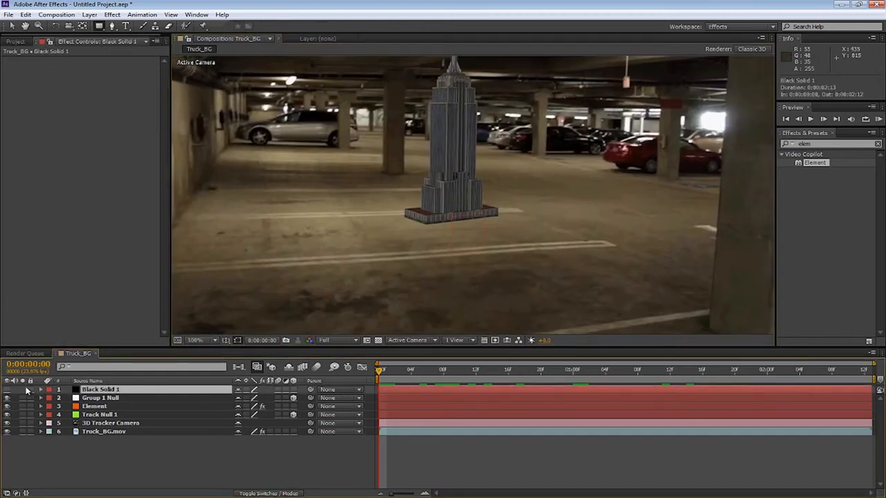
pyautogui.click(7, 390)
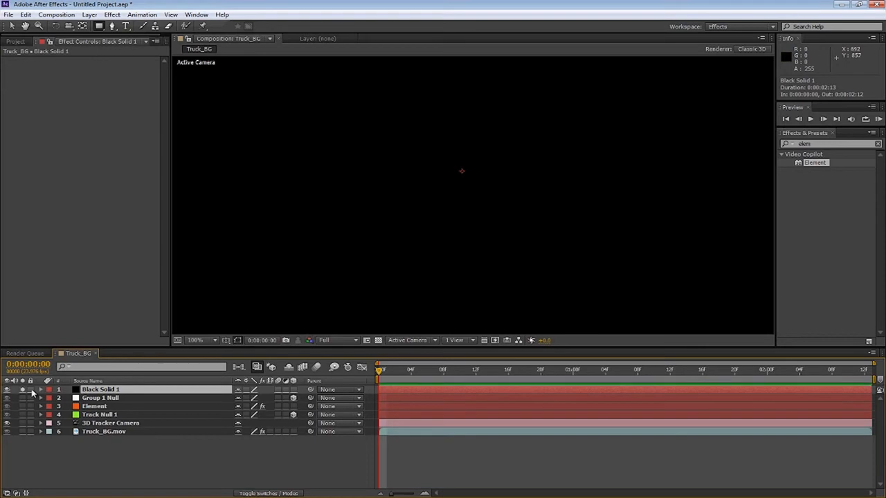
pyautogui.click(7, 389)
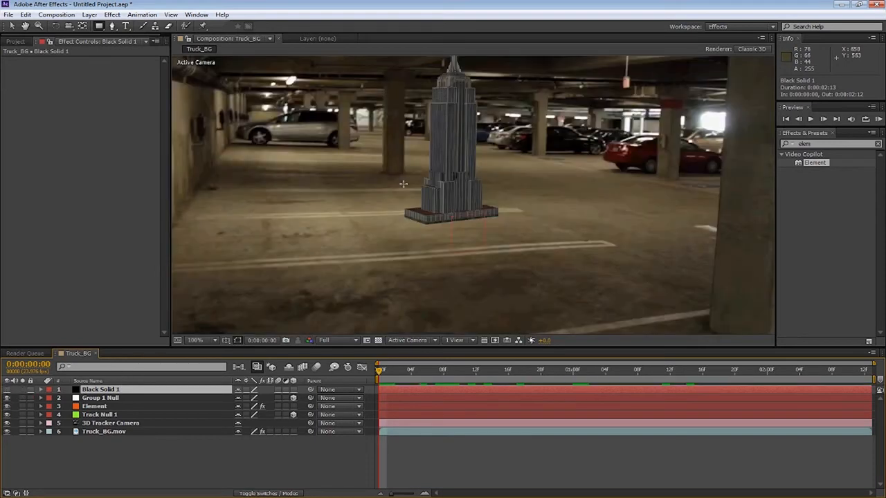
pyautogui.scroll(1, 403, 184)
pyautogui.moveTo(410, 169); pyautogui.dragTo(438, 141)
pyautogui.moveTo(423, 215); pyautogui.dragTo(415, 228)
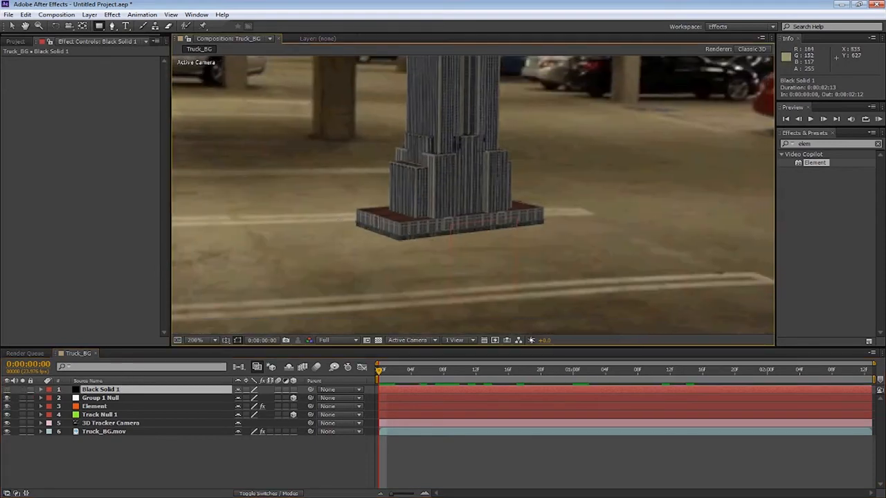
pyautogui.moveTo(355, 215); pyautogui.dragTo(556, 249)
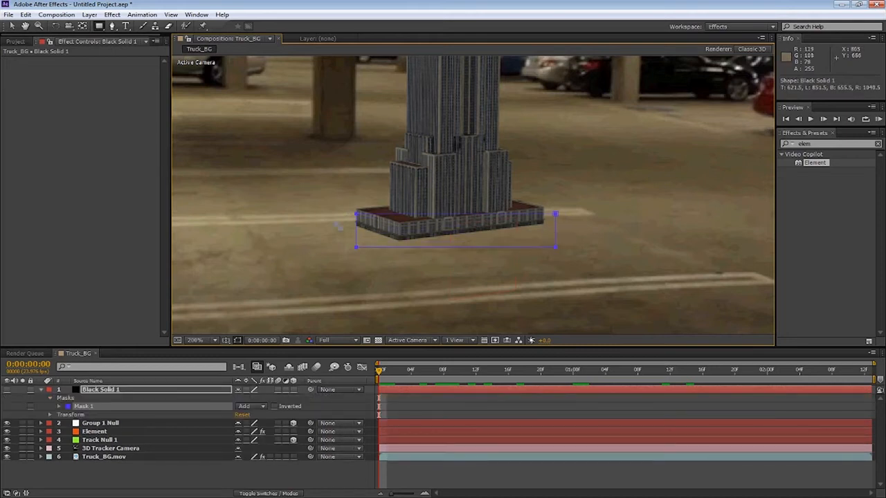
# Move the mask's top corners to fit the base of the building
pyautogui.click(12, 26)
pyautogui.moveTo(357, 214); pyautogui.dragTo(349, 210)
pyautogui.doubleClick(548, 211)
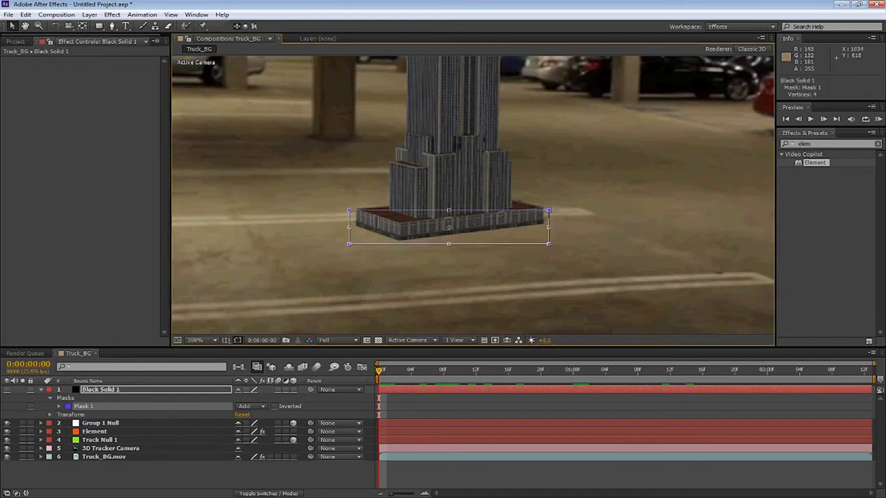
pyautogui.moveTo(549, 210); pyautogui.dragTo(552, 201)
# Reveal the mask's properties and make the black solid visible again
pyautogui.press('m')
pyautogui.press('m')
pyautogui.press('m')
pyautogui.press('m')
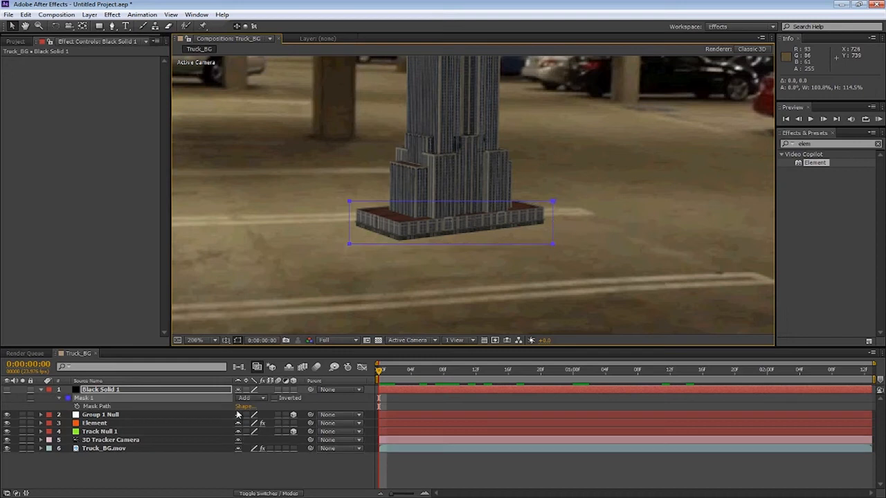
pyautogui.press('m')
pyautogui.press('m')
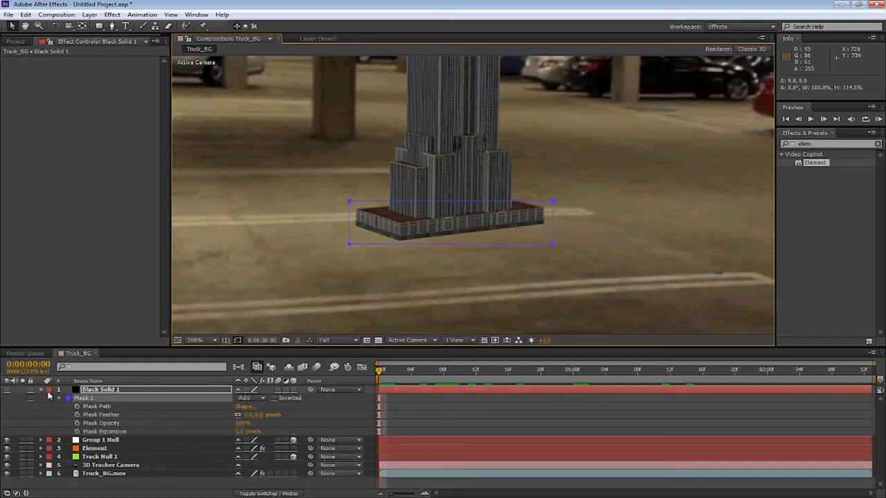
pyautogui.click(74, 391)
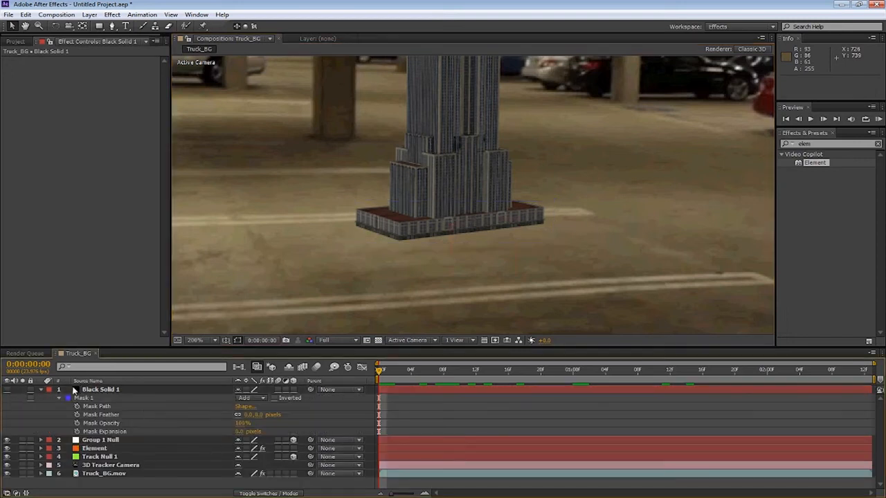
pyautogui.click(8, 391)
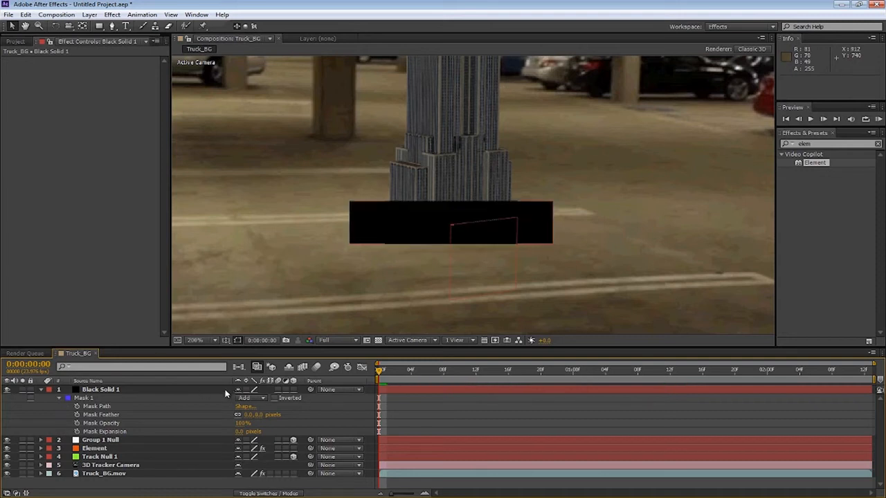
# Move the black solid below the Element layer and fit the mask's corners around the building's base outline
pyautogui.moveTo(103, 393); pyautogui.dragTo(103, 453)
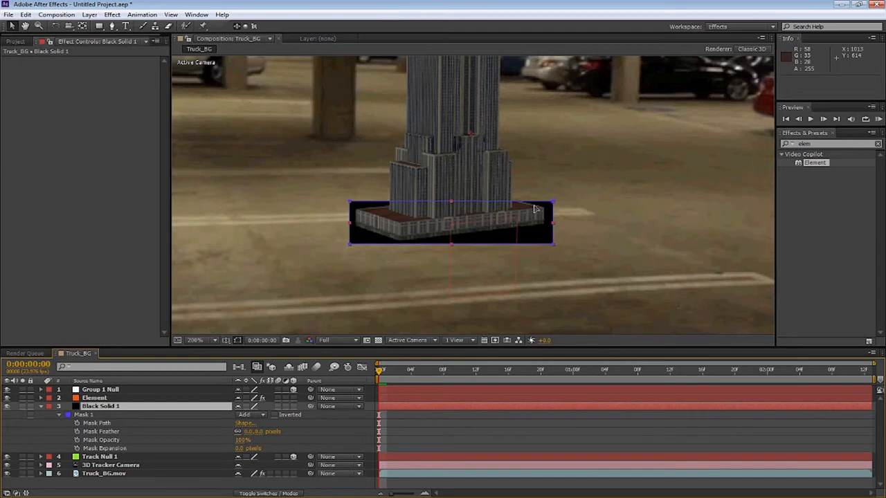
pyautogui.moveTo(552, 202); pyautogui.dragTo(532, 206)
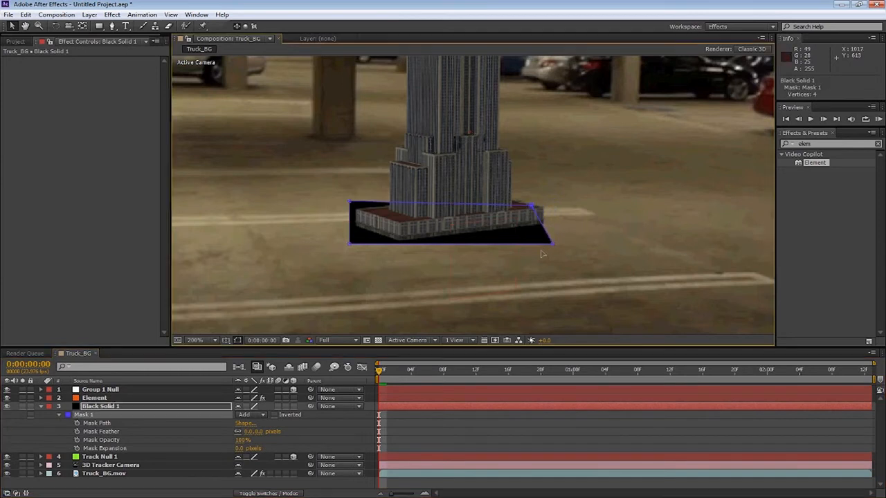
pyautogui.moveTo(552, 242); pyautogui.dragTo(555, 233)
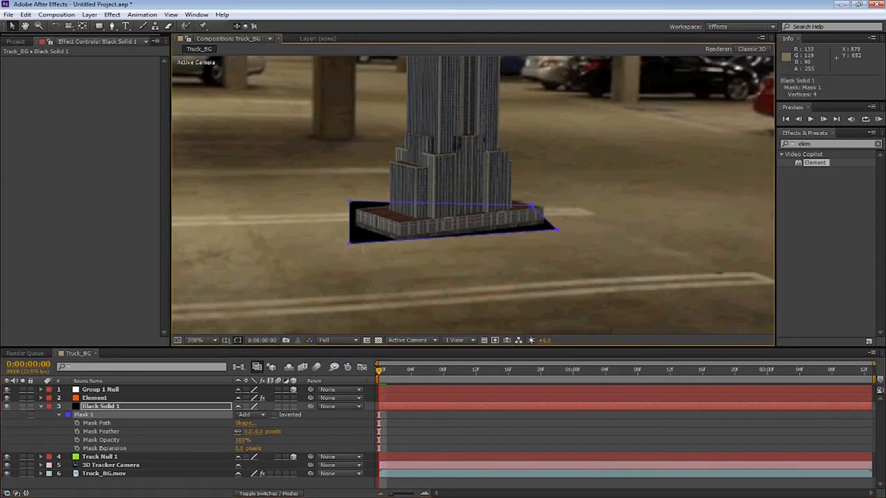
pyautogui.moveTo(350, 243); pyautogui.dragTo(374, 247)
pyautogui.moveTo(350, 203); pyautogui.dragTo(340, 217)
pyautogui.moveTo(374, 247); pyautogui.dragTo(397, 249)
pyautogui.moveTo(340, 217); pyautogui.dragTo(337, 223)
pyautogui.moveTo(556, 229); pyautogui.dragTo(523, 207)
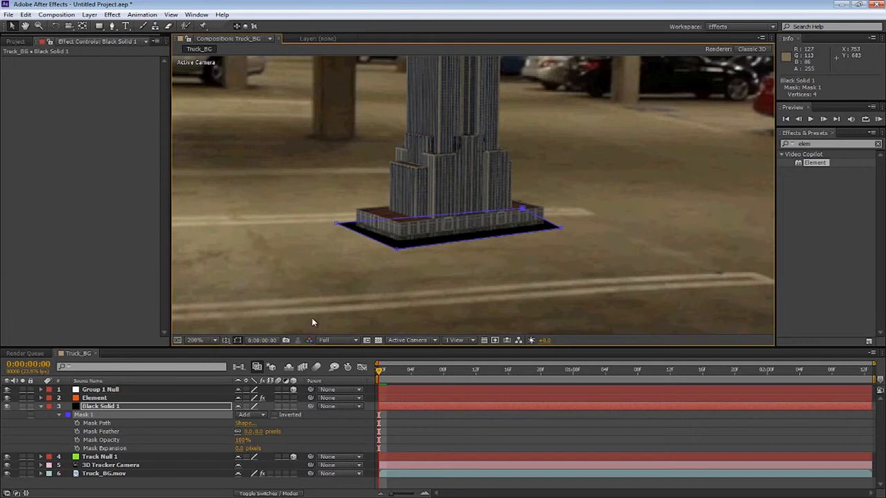
# Set the mask feather to 10 pixels and the mask expansion to -1 pixel
pyautogui.moveTo(238, 448); pyautogui.dragTo(269, 440)
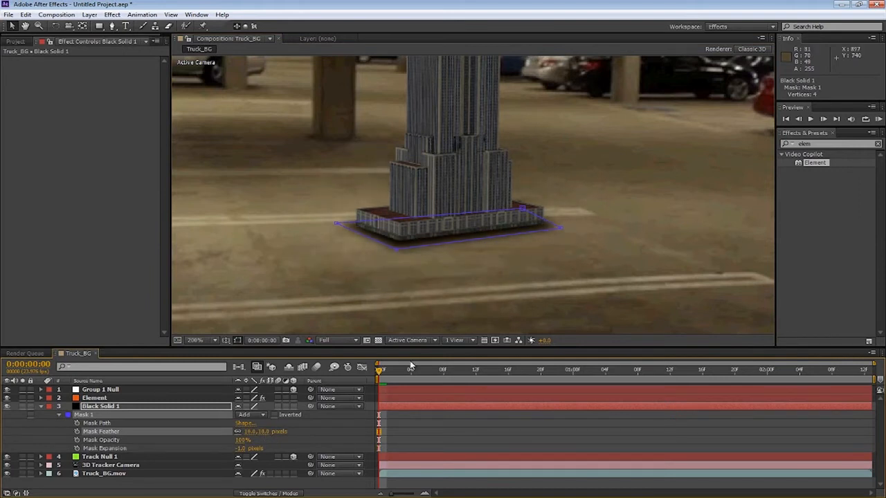
pyautogui.press(',')
pyautogui.click(184, 485)
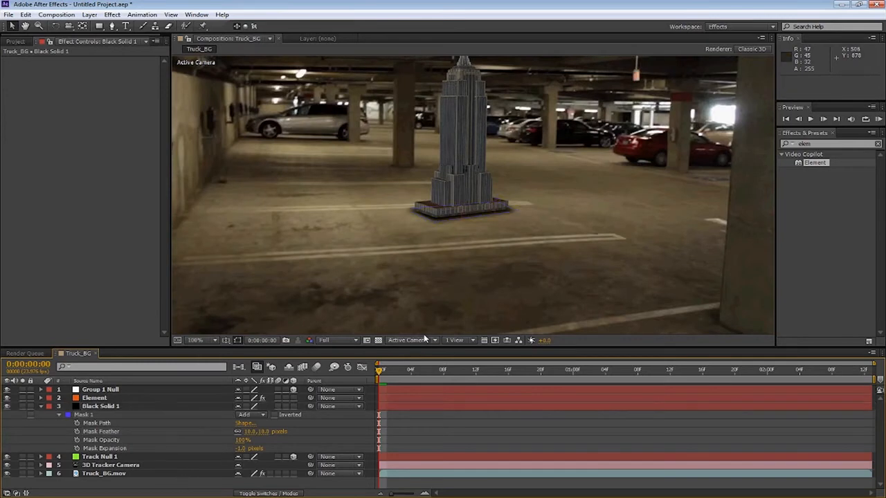
# Examine how the masked base blends with the garage floor around the building
pyautogui.press('.')
pyautogui.press('.')
pyautogui.moveTo(381, 276); pyautogui.dragTo(484, 225)
pyautogui.press('.')
pyautogui.press(',')
pyautogui.moveTo(412, 223); pyautogui.dragTo(357, 259)
pyautogui.moveTo(356, 210); pyautogui.dragTo(340, 280)
pyautogui.press(',')
pyautogui.press(',')
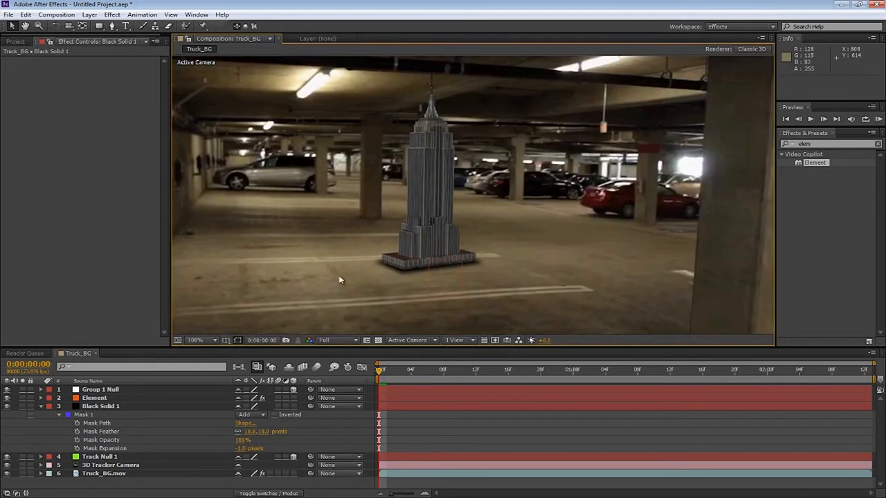
# Enable Fog in the Element layer's render settings
pyautogui.click(41, 407)
pyautogui.click(16, 41)
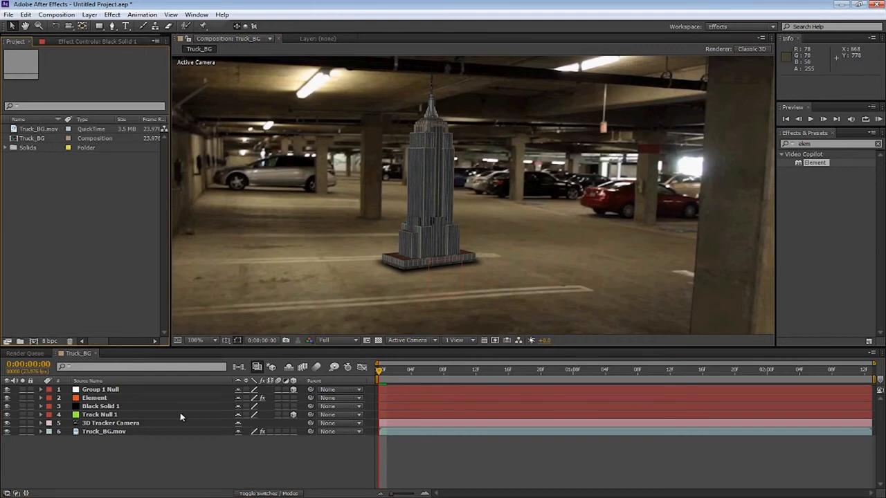
pyautogui.click(96, 399)
pyautogui.click(97, 41)
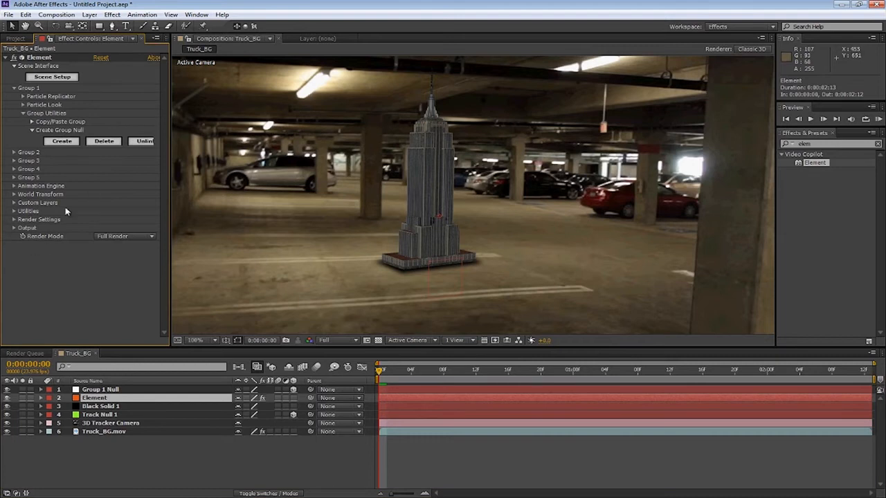
pyautogui.click(14, 220)
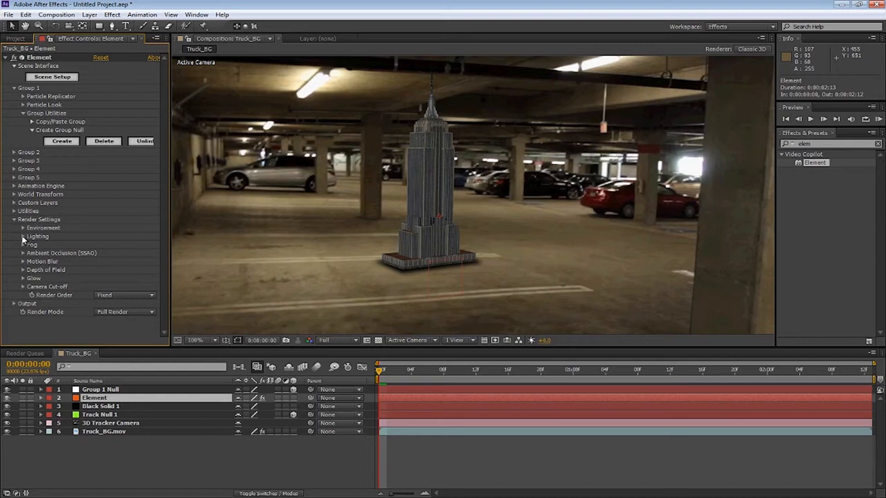
pyautogui.click(23, 245)
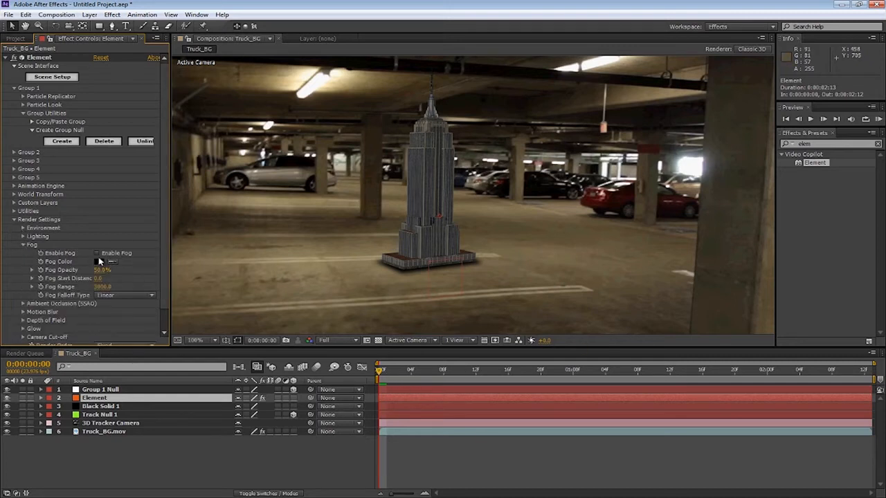
pyautogui.click(97, 253)
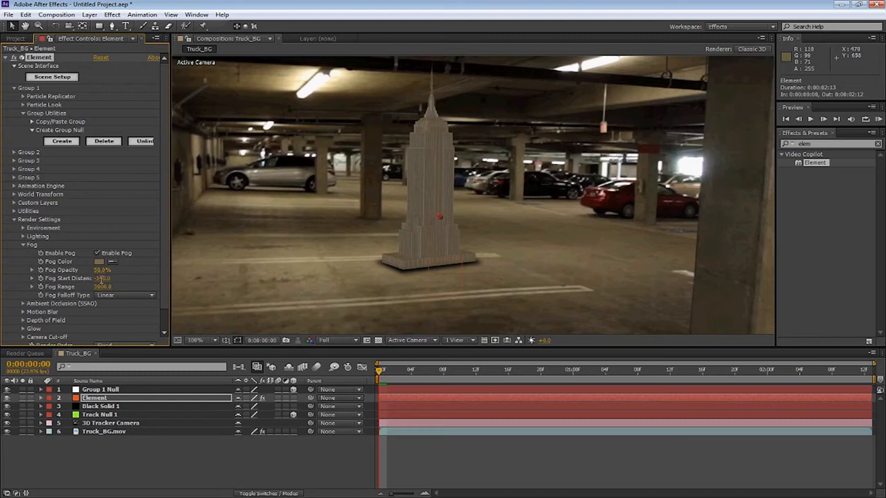
# Set the fog opacity to 35%
pyautogui.click(100, 278)
pyautogui.press('Return')
pyautogui.moveTo(99, 271); pyautogui.dragTo(104, 272)
pyautogui.write('35')
pyautogui.press('Return')
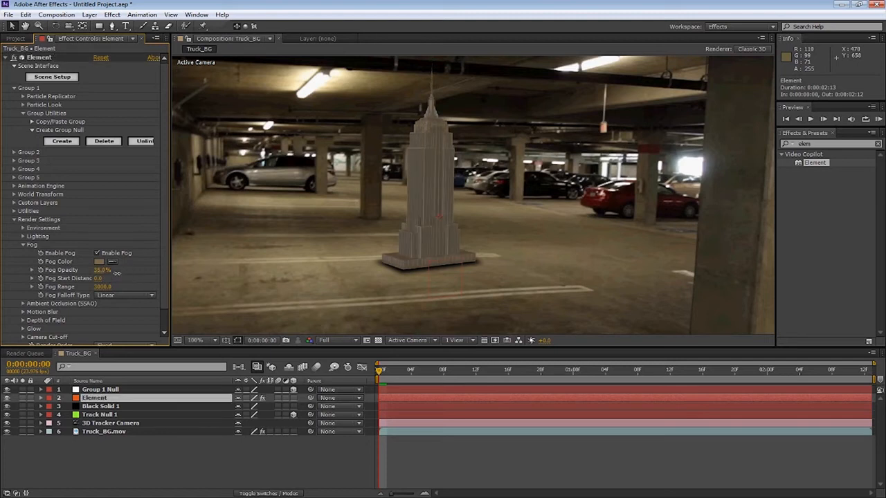
# Set the fog range to 18560 and the fog start distance to 4750
pyautogui.moveTo(98, 283); pyautogui.dragTo(91, 286)
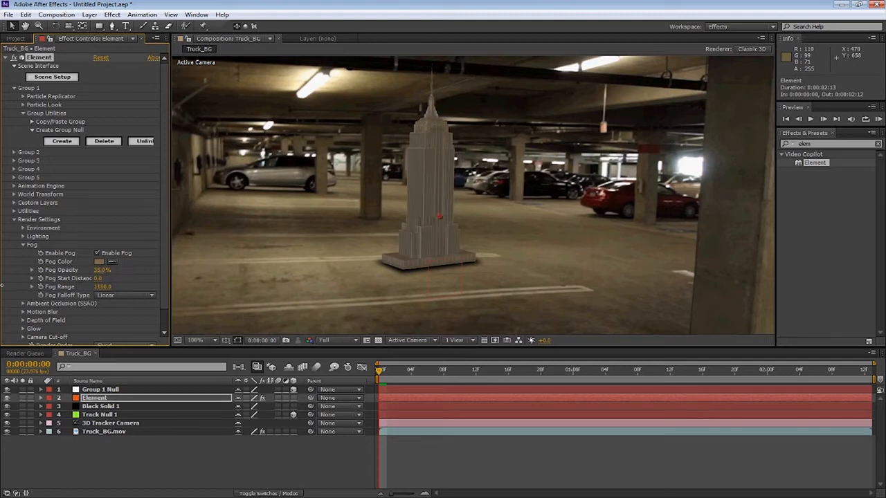
pyautogui.moveTo(694, 237); pyautogui.dragTo(568, 256)
pyautogui.moveTo(861, 237); pyautogui.dragTo(861, 238)
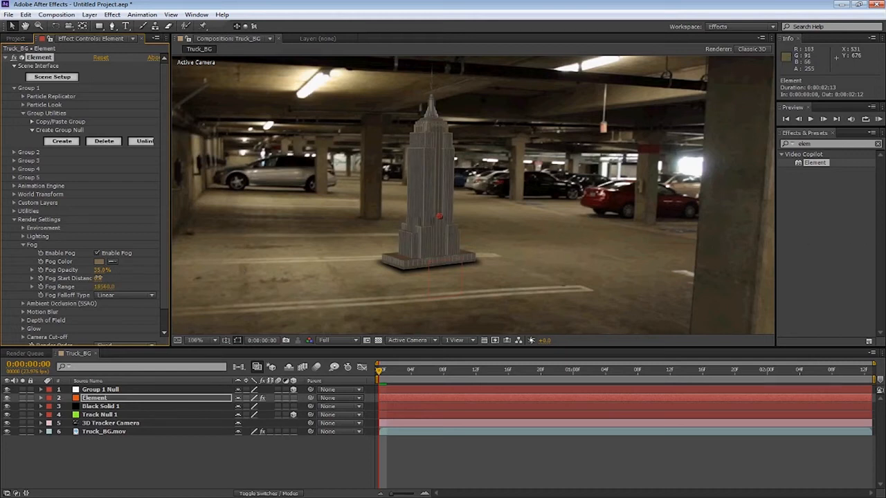
pyautogui.moveTo(2, 277); pyautogui.dragTo(649, 251)
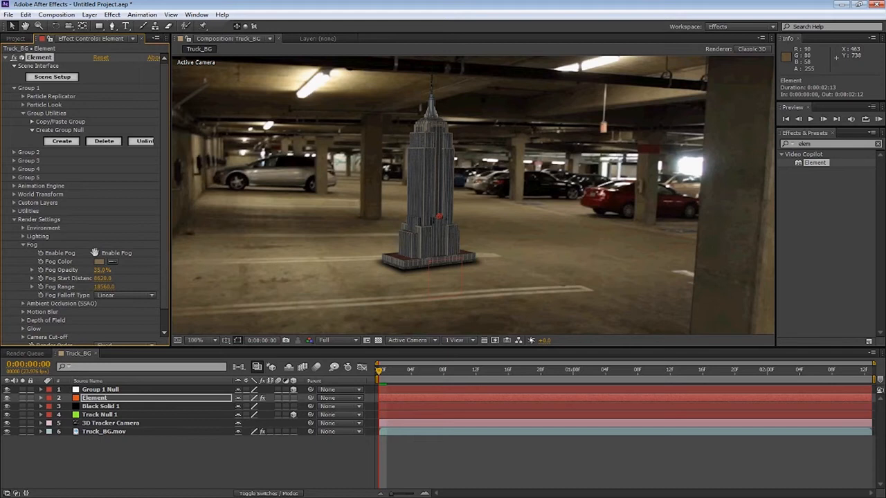
pyautogui.scroll(2, 370, 197)
pyautogui.moveTo(370, 196); pyautogui.dragTo(403, 190)
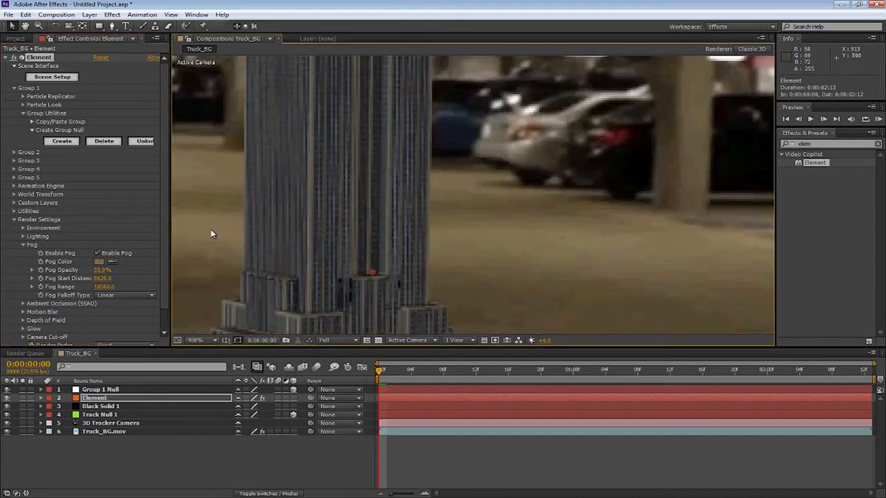
pyautogui.click(97, 255)
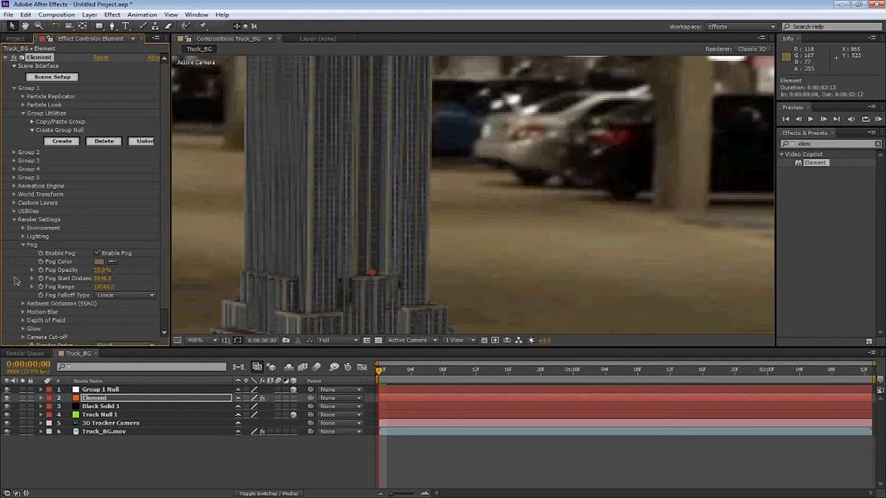
pyautogui.moveTo(95, 277); pyautogui.dragTo(3, 277)
pyautogui.scroll(-4, 208, 242)
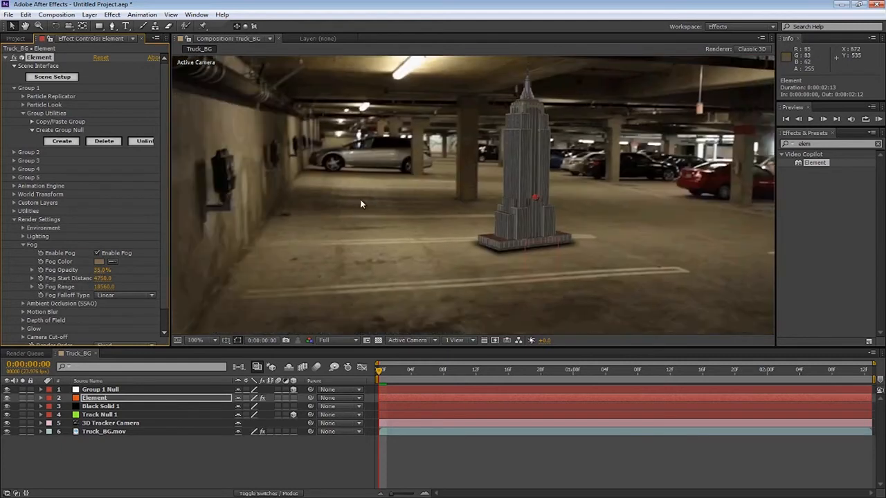
# Examine the Environment override layer options in the Element render settings
pyautogui.click(23, 245)
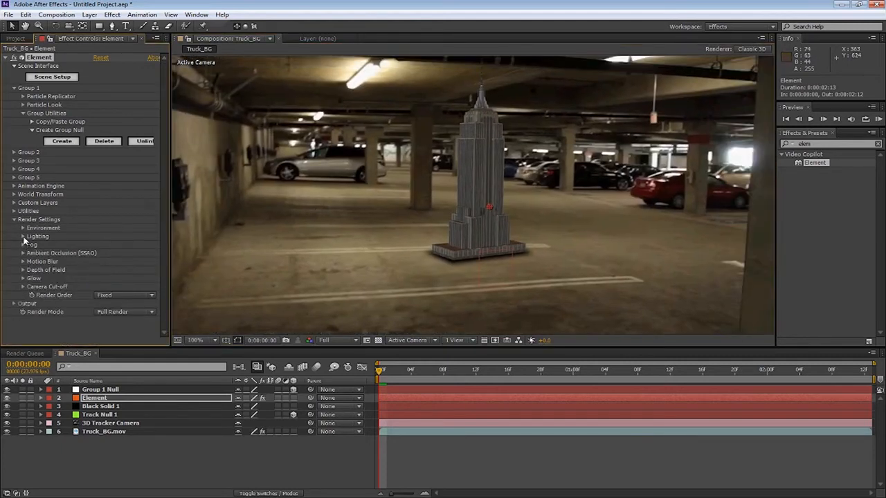
pyautogui.click(23, 228)
pyautogui.click(102, 237)
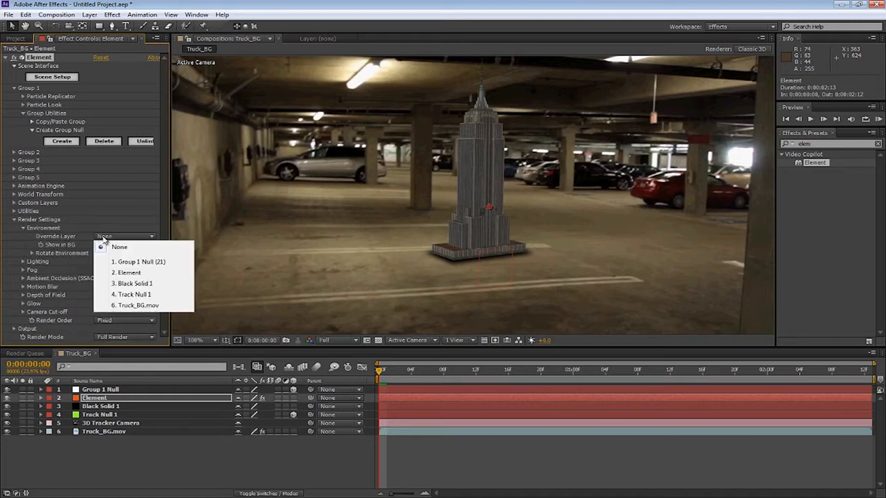
pyautogui.click(116, 248)
pyautogui.scroll(4, 485, 198)
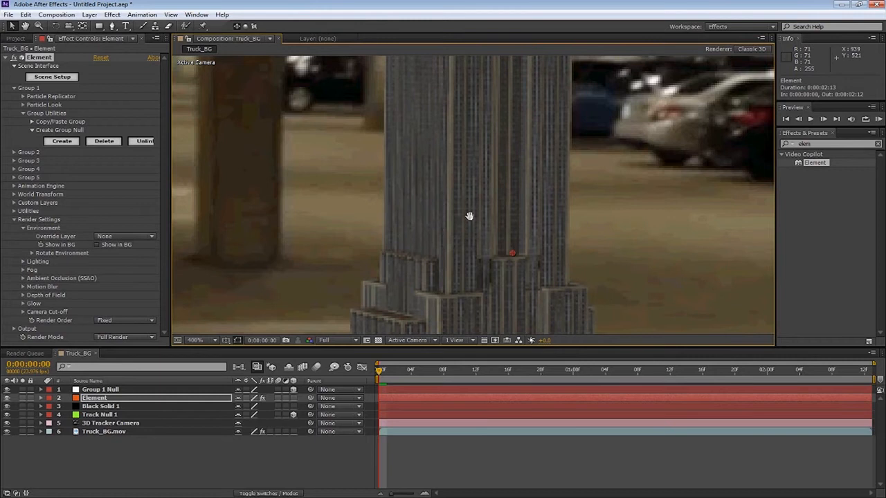
pyautogui.moveTo(527, 146); pyautogui.dragTo(419, 275)
pyautogui.moveTo(439, 238); pyautogui.dragTo(502, 281)
pyautogui.moveTo(459, 182); pyautogui.dragTo(456, 209)
pyautogui.click(116, 237)
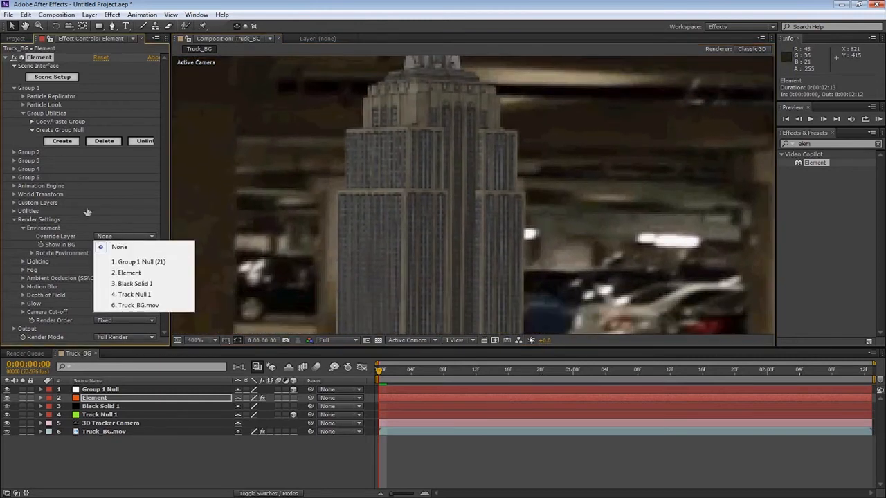
# In Scene Setup, load Studio_warm.png as the environment map and apply the change
pyautogui.click(68, 105)
pyautogui.click(57, 79)
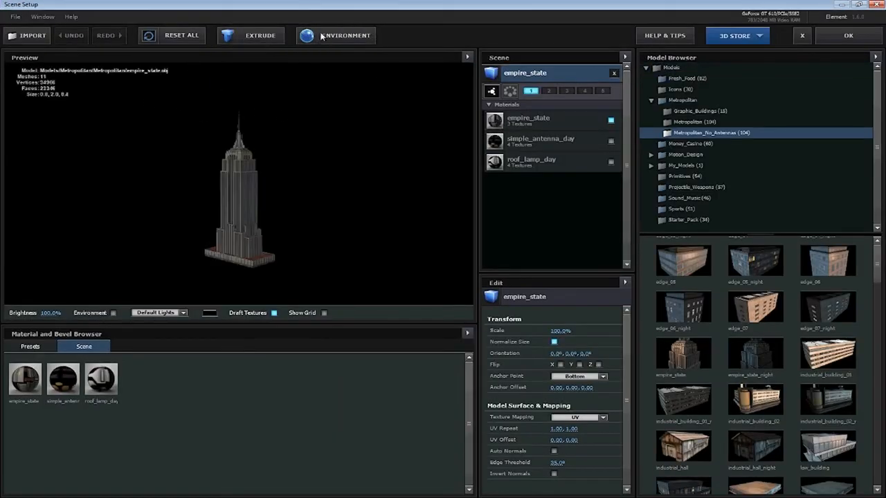
pyautogui.click(325, 35)
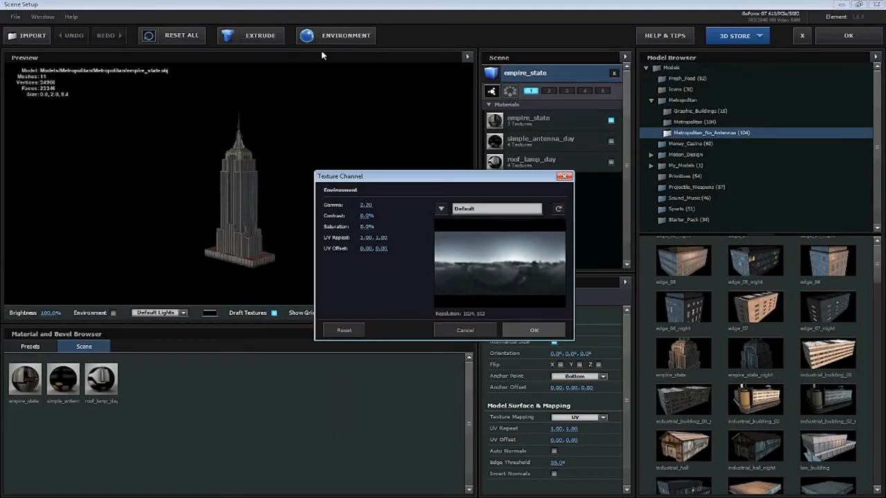
pyautogui.click(458, 214)
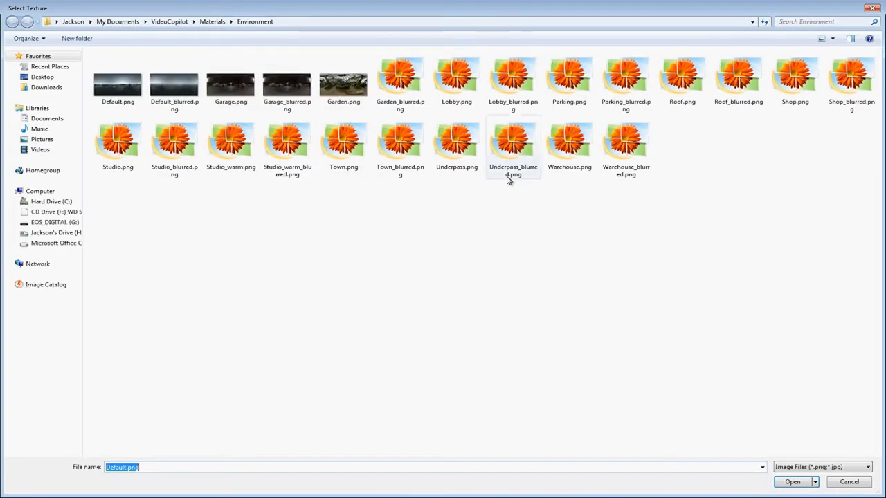
pyautogui.click(230, 148)
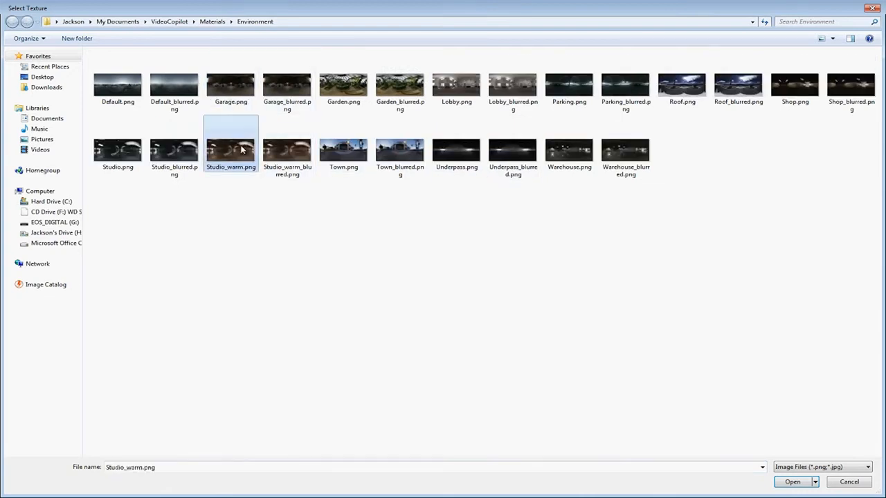
pyautogui.click(792, 482)
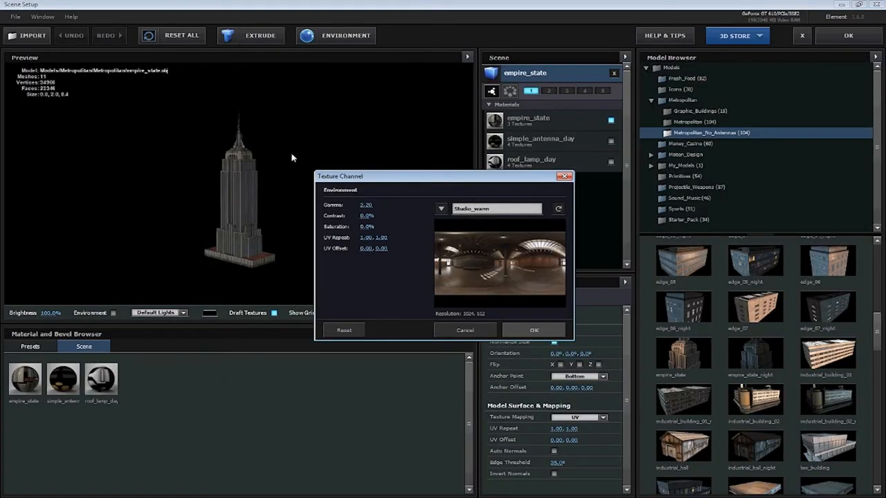
pyautogui.click(532, 330)
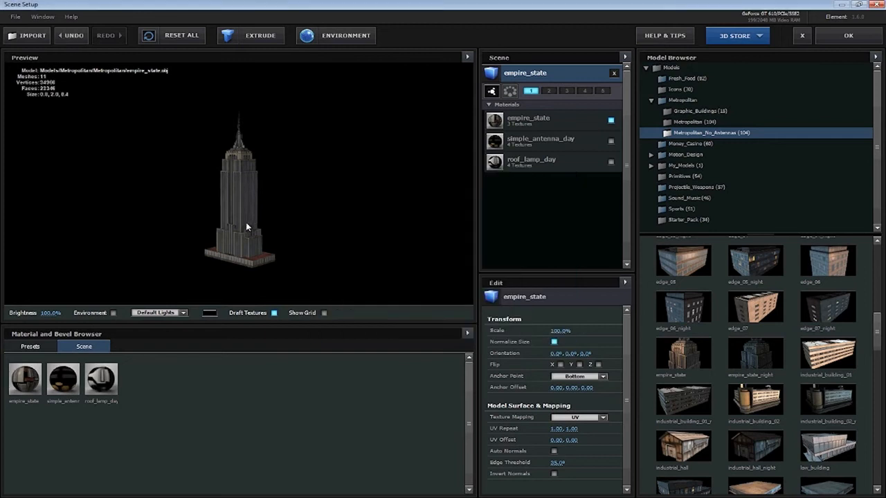
pyautogui.click(842, 41)
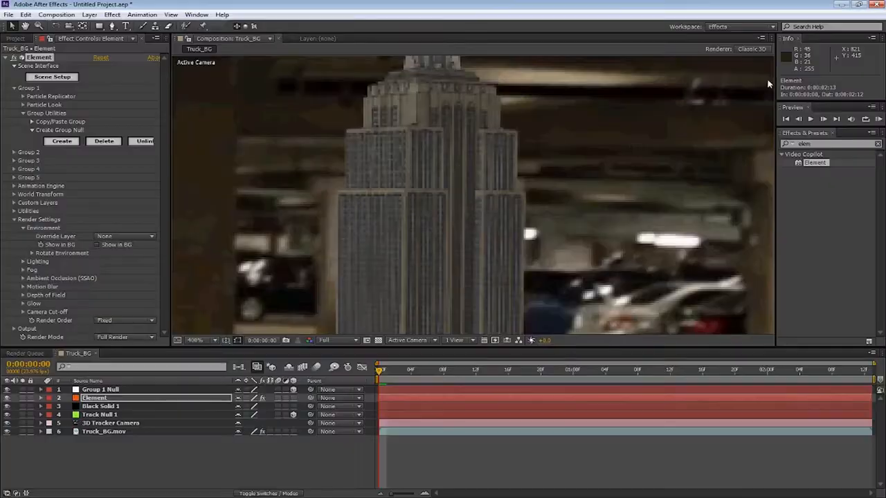
# Set the Element layer's Add Lighting option to Dramatic
pyautogui.moveTo(429, 180); pyautogui.dragTo(431, 171)
pyautogui.scroll(2, 440, 125)
pyautogui.scroll(-1, 440, 119)
pyautogui.moveTo(436, 141); pyautogui.dragTo(435, 115)
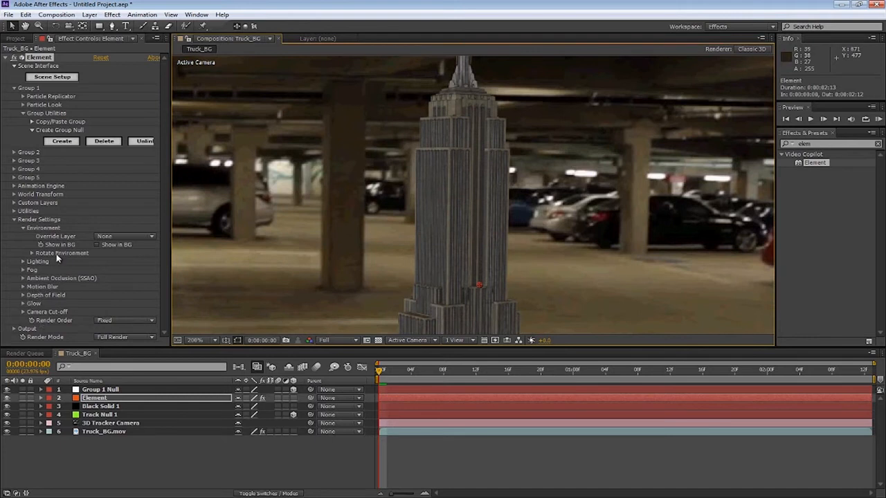
pyautogui.click(23, 261)
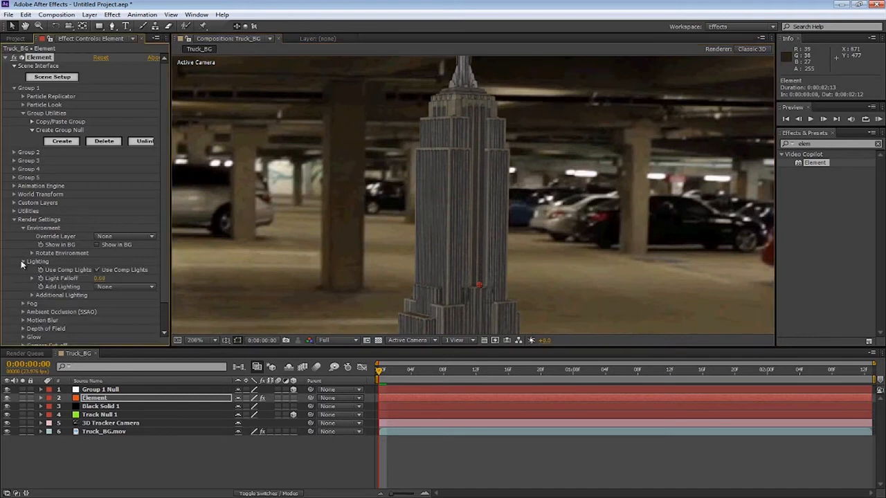
pyautogui.click(105, 288)
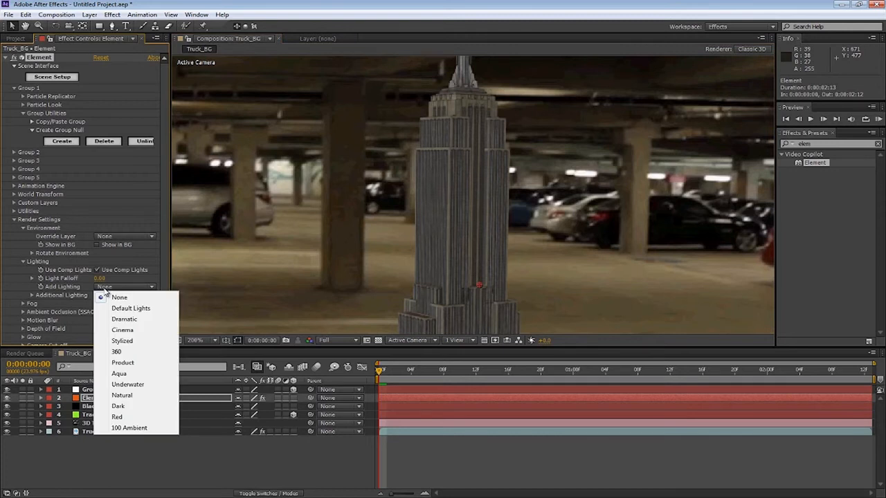
pyautogui.click(124, 319)
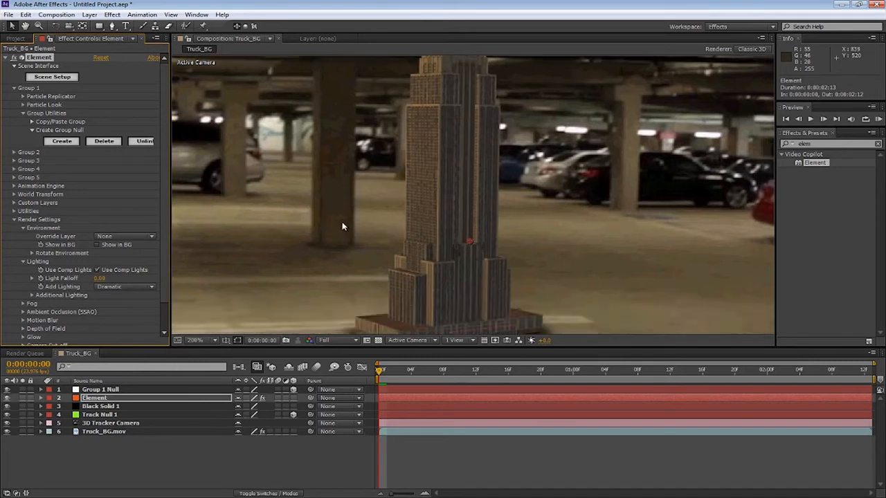
pyautogui.scroll(-1, 351, 234)
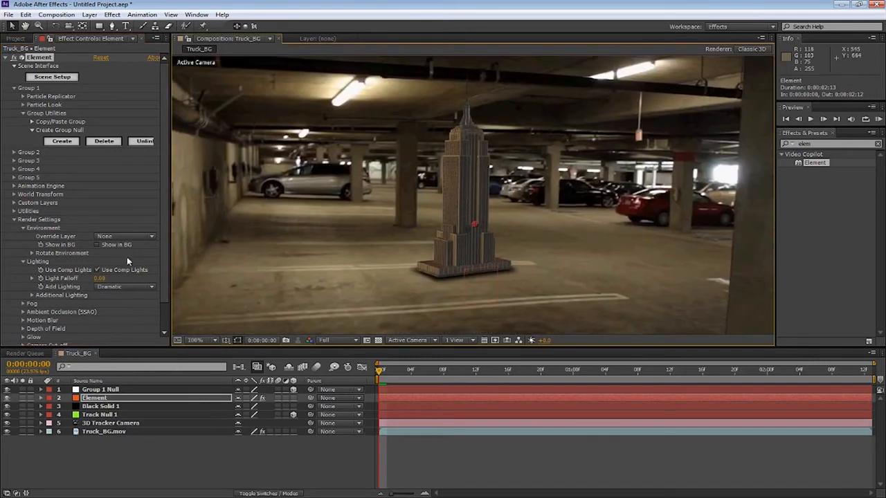
# Try the Cinema, Stylized and 360 Add Lighting presets, then switch back to Dramatic
pyautogui.click(100, 288)
pyautogui.click(122, 330)
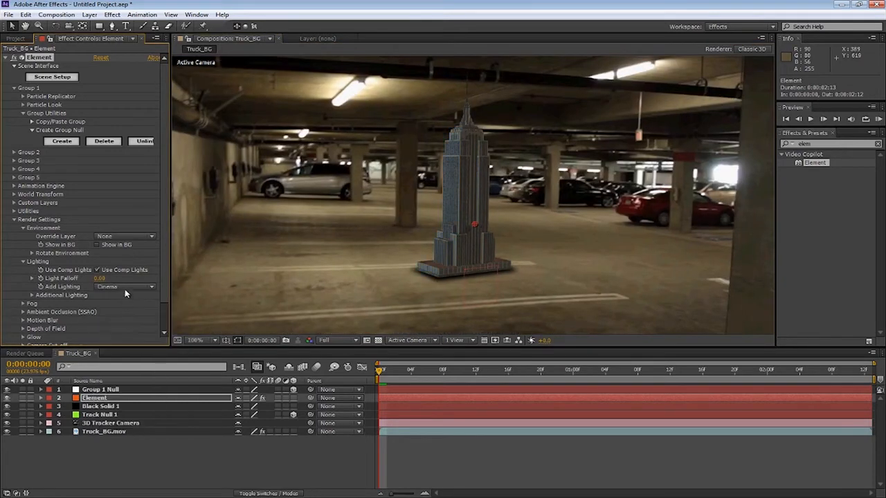
pyautogui.click(126, 286)
pyautogui.click(124, 319)
pyautogui.click(121, 288)
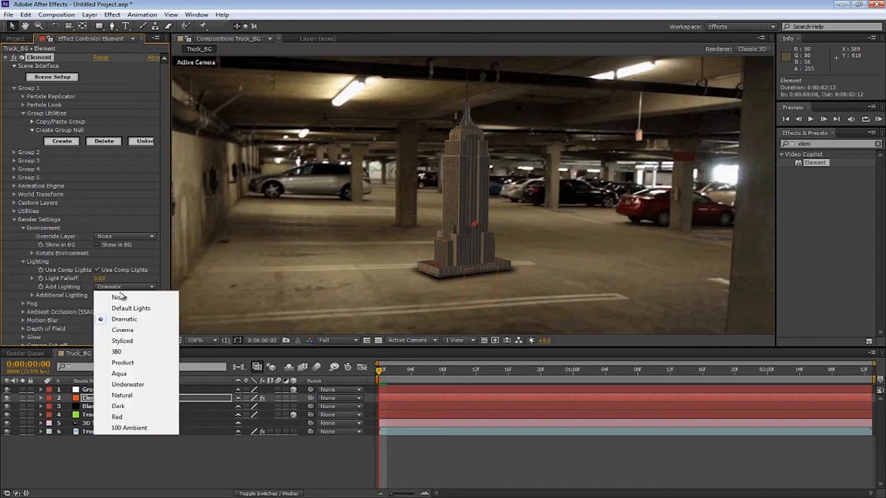
pyautogui.click(123, 341)
pyautogui.click(124, 288)
pyautogui.click(118, 351)
pyautogui.click(125, 288)
pyautogui.click(124, 319)
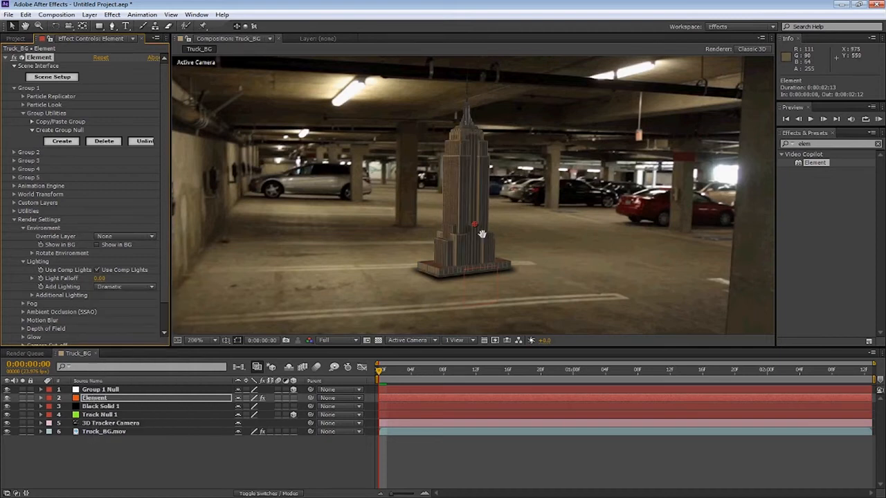
# Zoom in and pan around to inspect how the model sits on the garage floor
pyautogui.scroll(2, 506, 277)
pyautogui.scroll(-2, 331, 334)
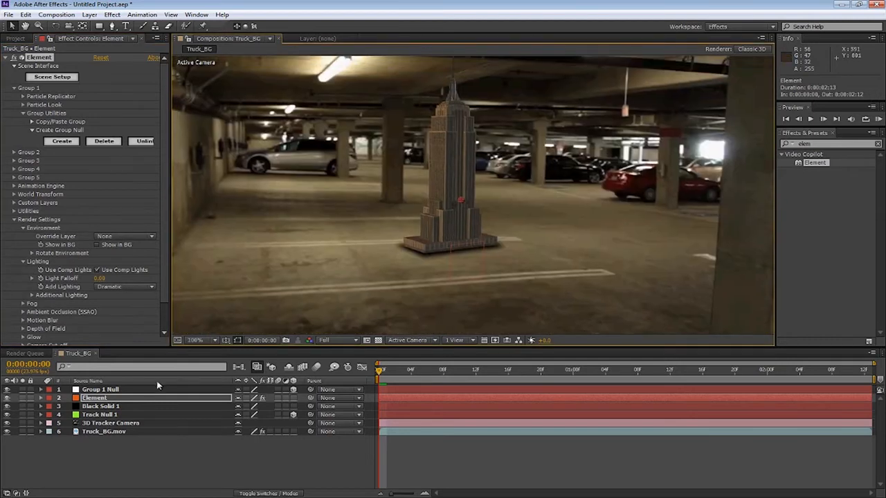
pyautogui.click(138, 446)
pyautogui.moveTo(450, 216); pyautogui.dragTo(437, 236)
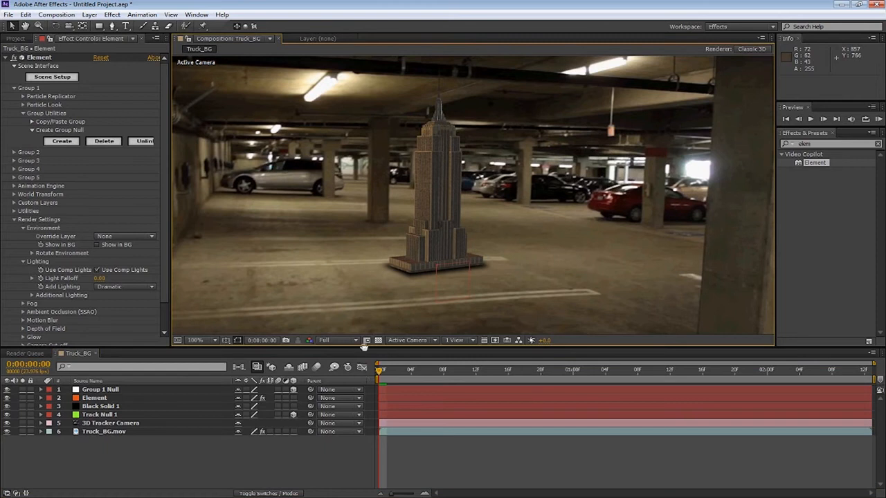
pyautogui.moveTo(411, 227); pyautogui.dragTo(457, 200)
pyautogui.scroll(-2, 403, 230)
pyautogui.scroll(2, 404, 230)
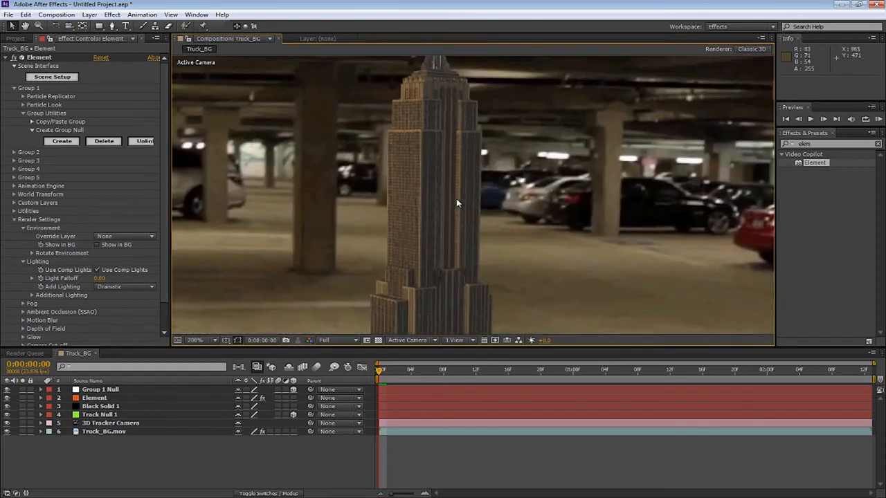
pyautogui.scroll(-1, 457, 200)
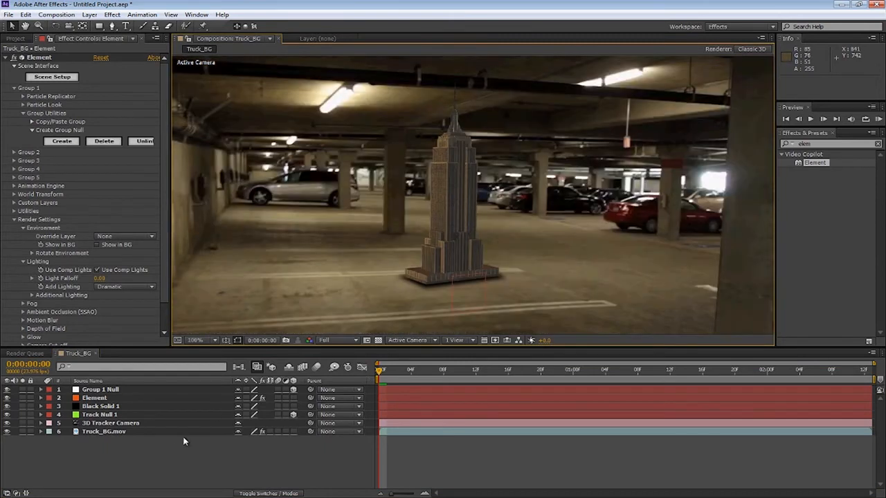
# Add a new point light layer with default settings
pyautogui.click(90, 15)
pyautogui.moveTo(98, 27)
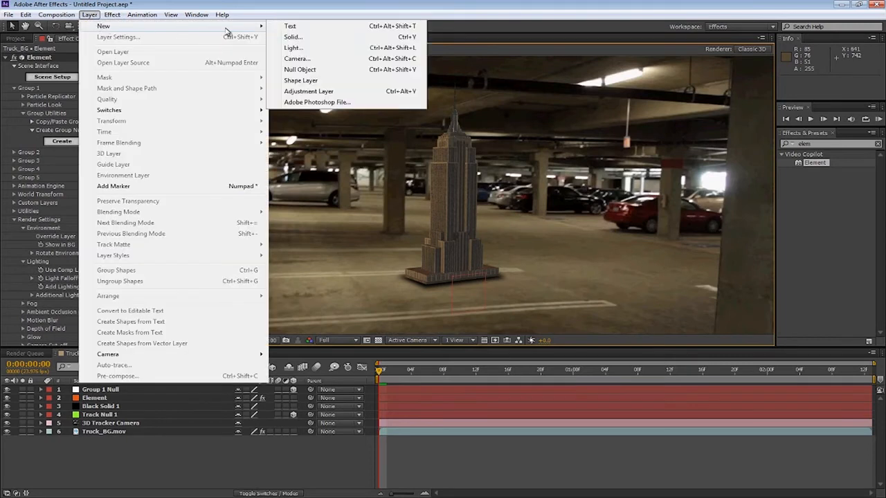
pyautogui.click(294, 48)
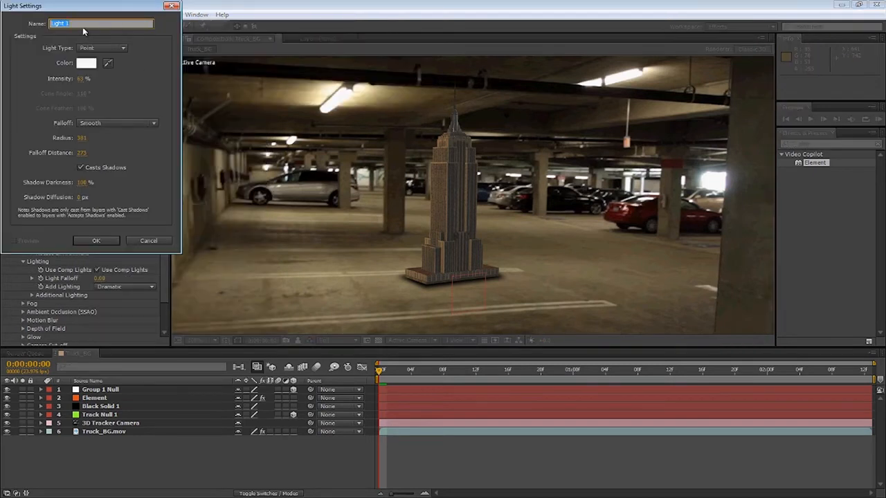
pyautogui.click(97, 243)
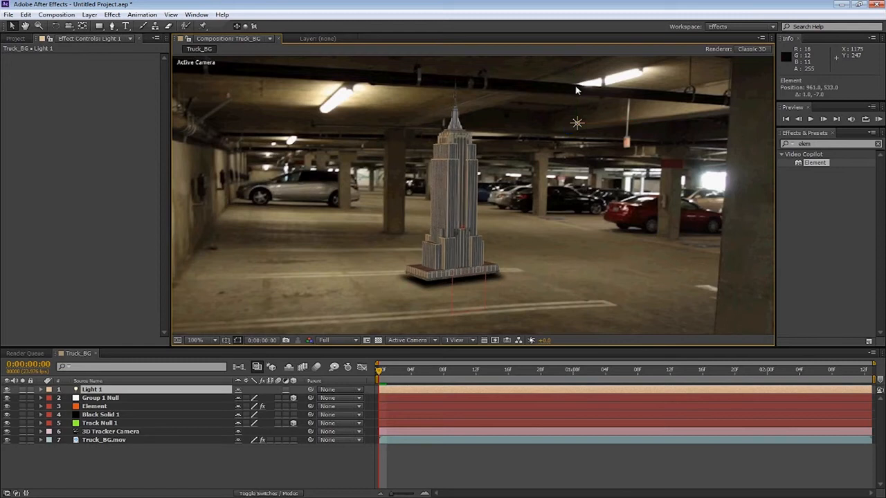
pyautogui.click(505, 132)
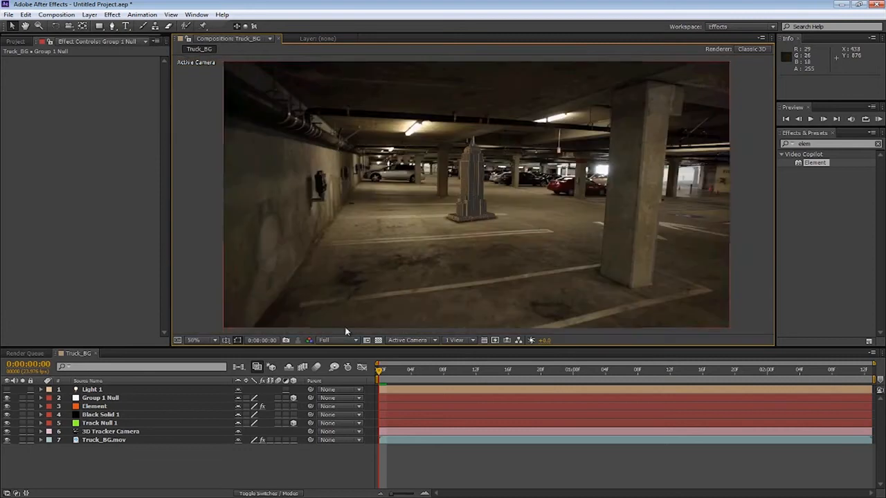
# Set the preview resolution to Half and run a RAM preview of the shot
pyautogui.click(343, 339)
pyautogui.click(333, 378)
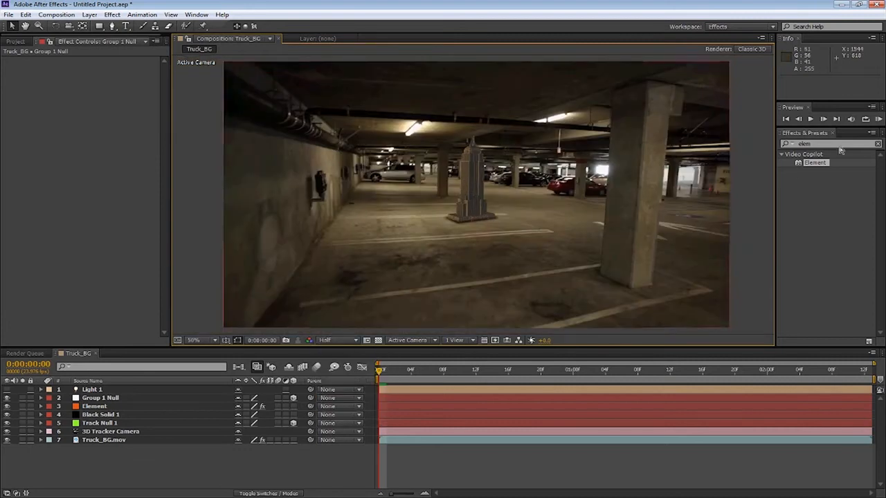
pyautogui.click(881, 121)
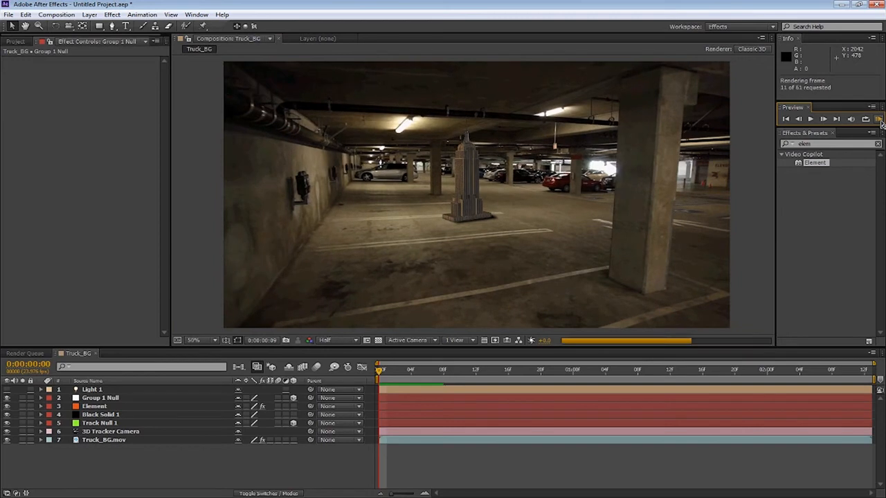
pyautogui.press('space')
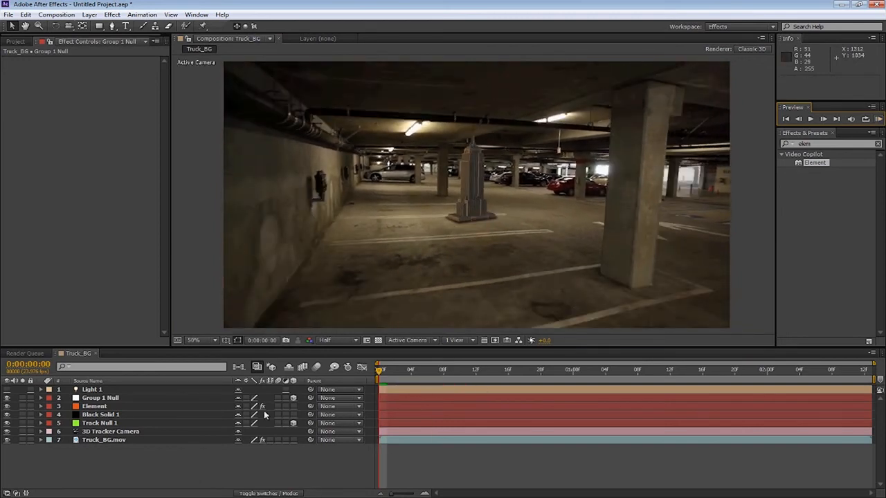
# Make the black solid a 3D layer and preview the shot again
pyautogui.click(293, 414)
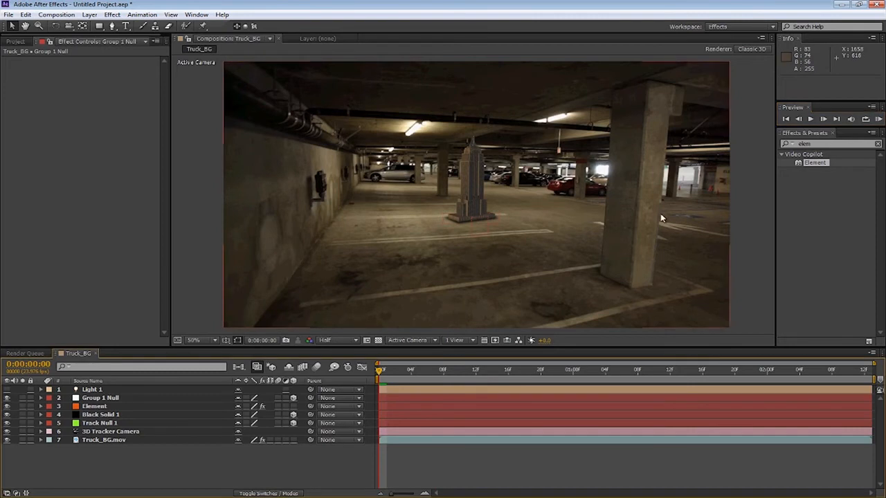
pyautogui.click(879, 119)
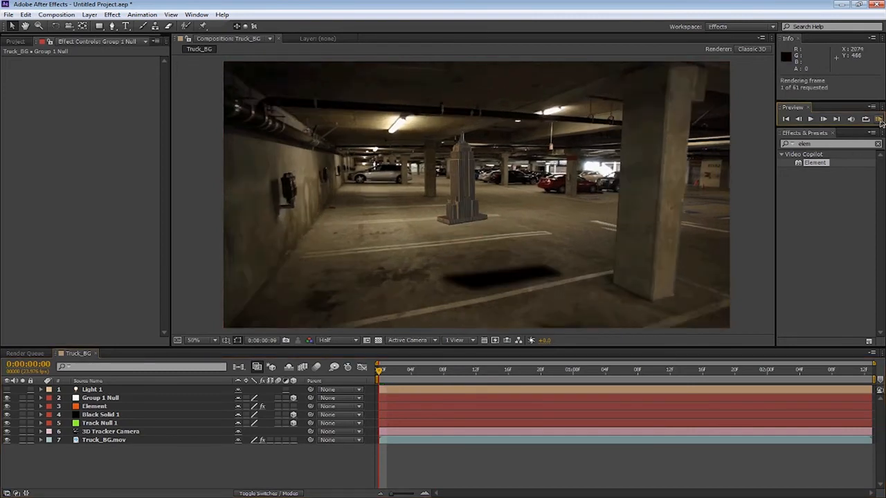
pyautogui.press('space')
pyautogui.press('space')
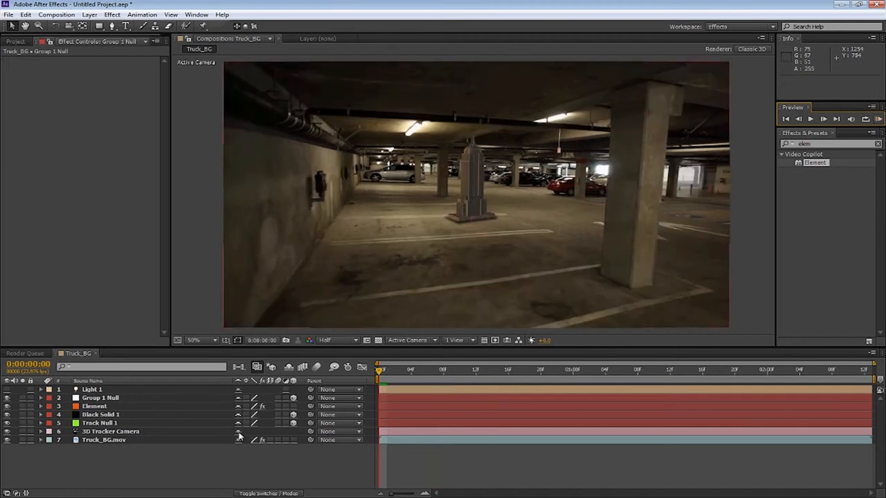
# Copy the Group 1 Null's position and paste it onto the black solid layer
pyautogui.click(97, 400)
pyautogui.press('p')
pyautogui.press('Return')
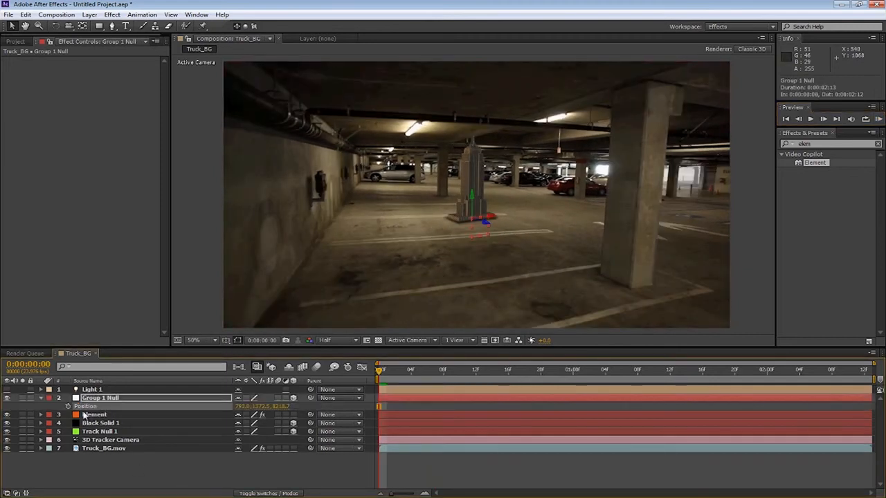
pyautogui.click(25, 14)
pyautogui.click(31, 76)
pyautogui.click(102, 424)
pyautogui.hotkey('ctrl', 'v')
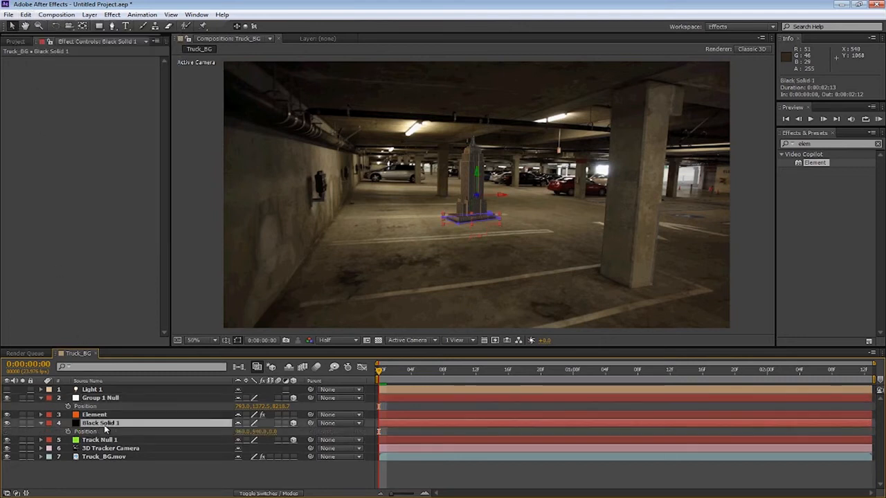
pyautogui.press('Return')
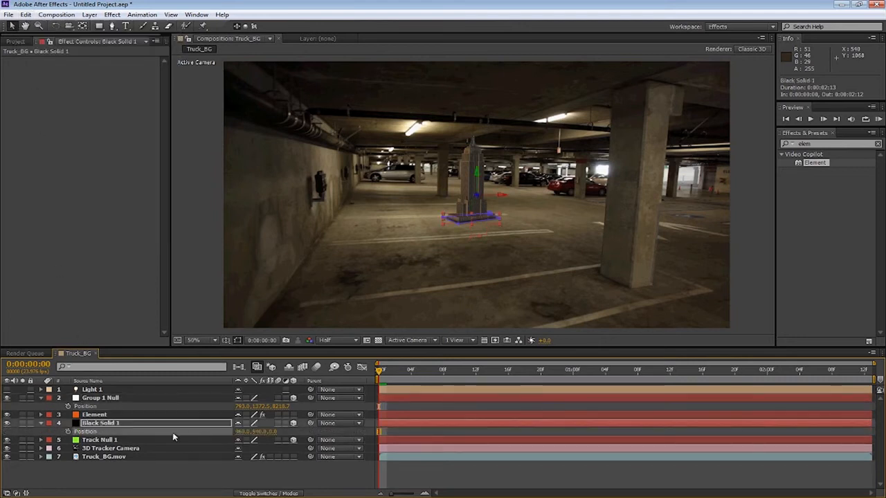
pyautogui.click(25, 15)
pyautogui.click(31, 95)
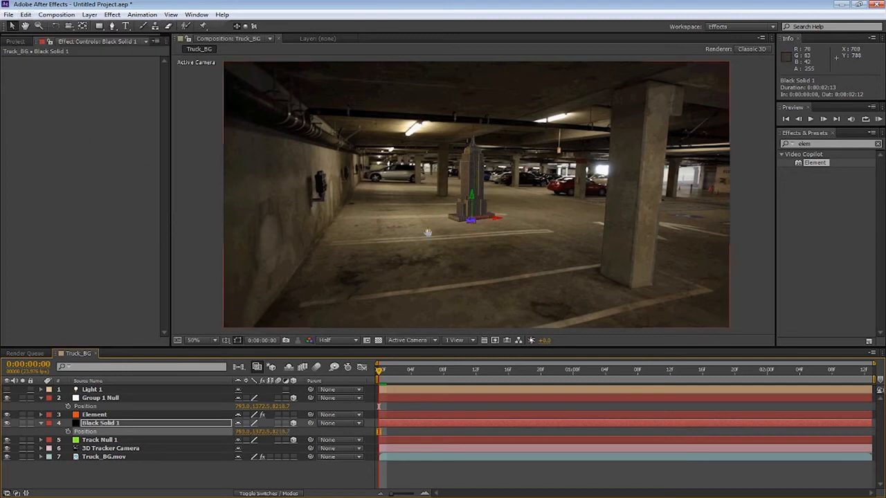
# Scale the black solid up to about 989% and move it under the building's base
pyautogui.scroll(6, 428, 234)
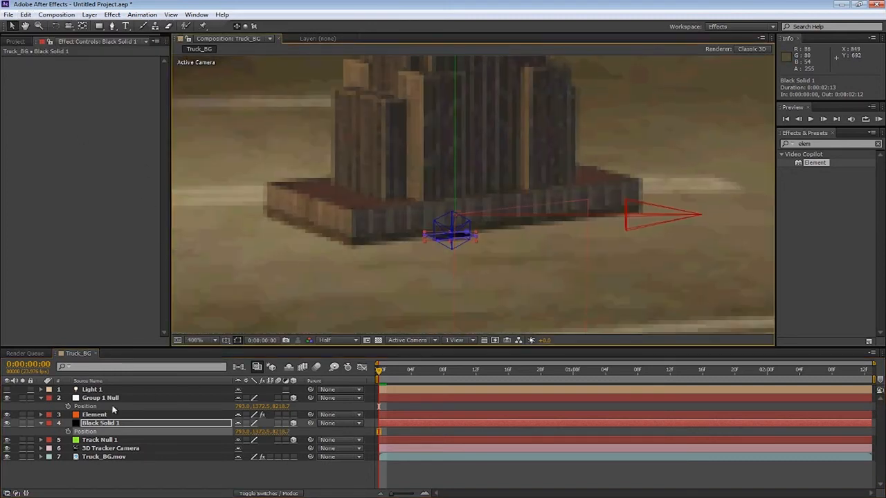
pyautogui.click(186, 422)
pyautogui.press('s')
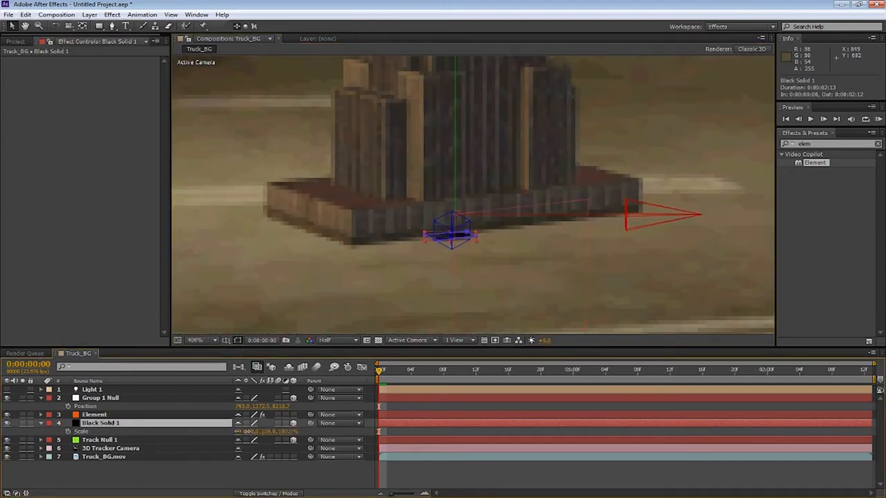
pyautogui.moveTo(248, 431); pyautogui.dragTo(503, 377)
pyautogui.scroll(-2, 452, 280)
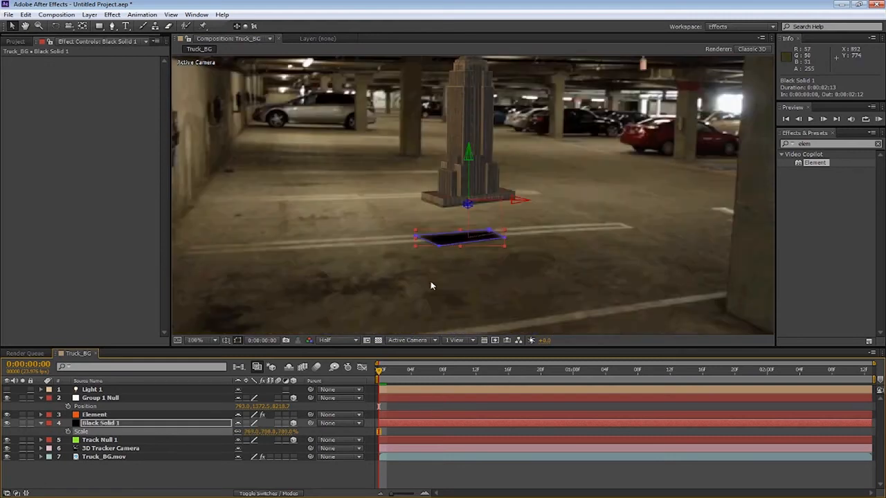
pyautogui.moveTo(455, 241); pyautogui.dragTo(460, 204)
pyautogui.moveTo(250, 431); pyautogui.dragTo(351, 405)
pyautogui.moveTo(435, 224); pyautogui.dragTo(459, 205)
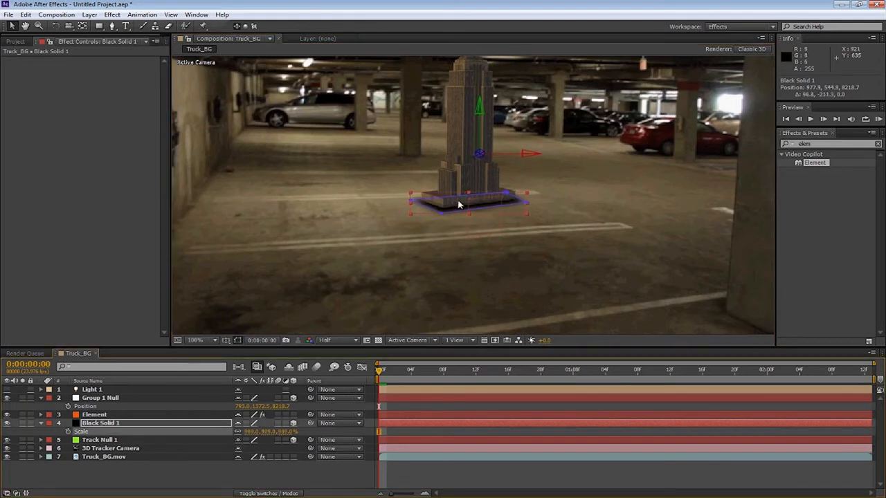
pyautogui.click(418, 286)
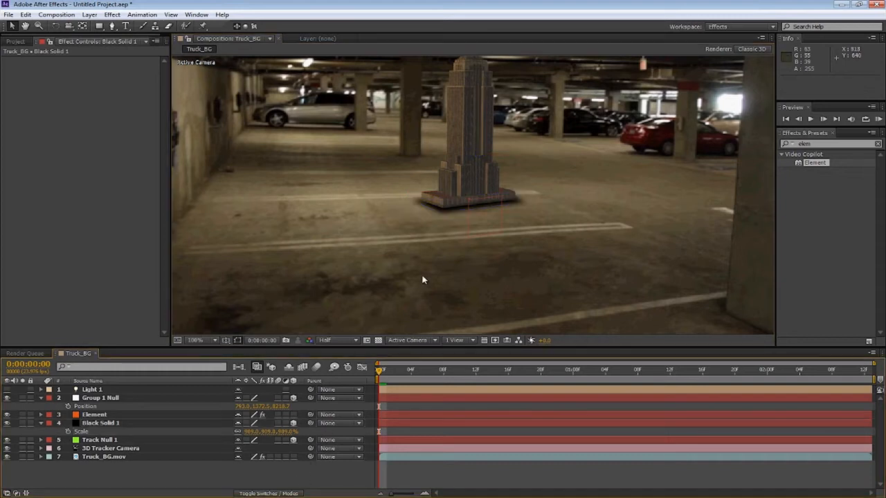
# At Full resolution, rescale the black solid to about 893% and nudge it to fit the base
pyautogui.click(336, 340)
pyautogui.click(342, 351)
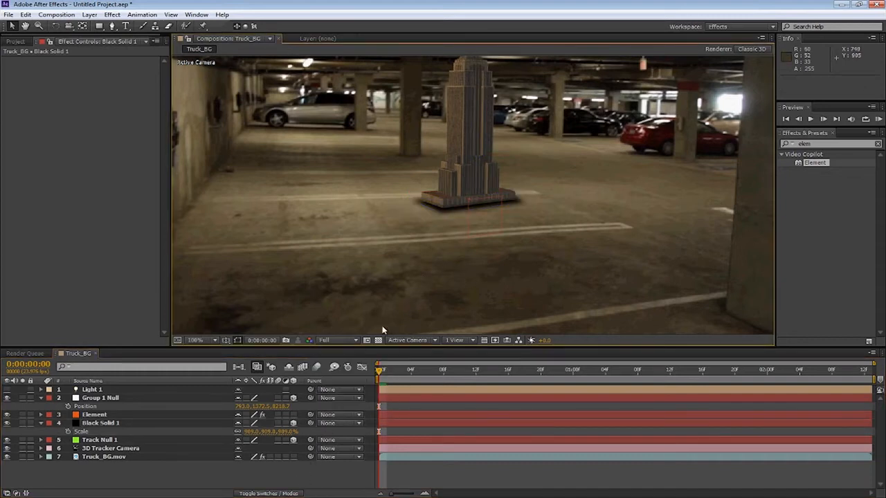
pyautogui.moveTo(459, 197); pyautogui.dragTo(444, 236)
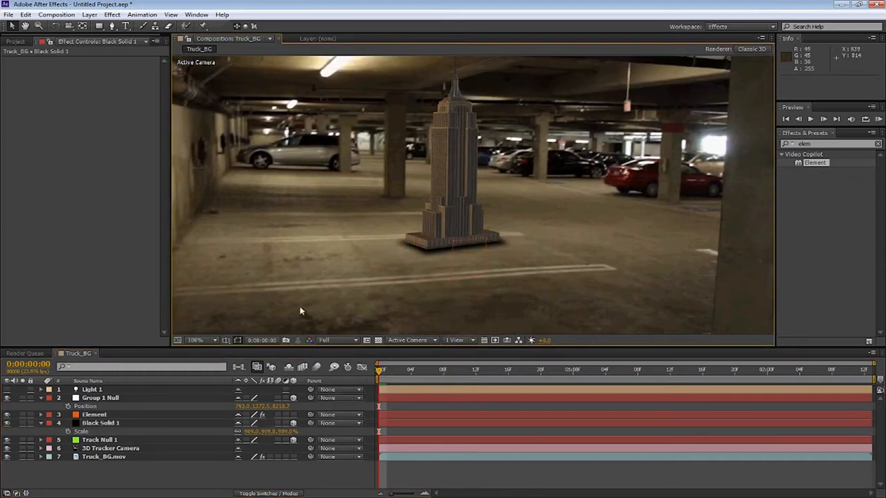
pyautogui.scroll(1, 343, 232)
pyautogui.click(100, 424)
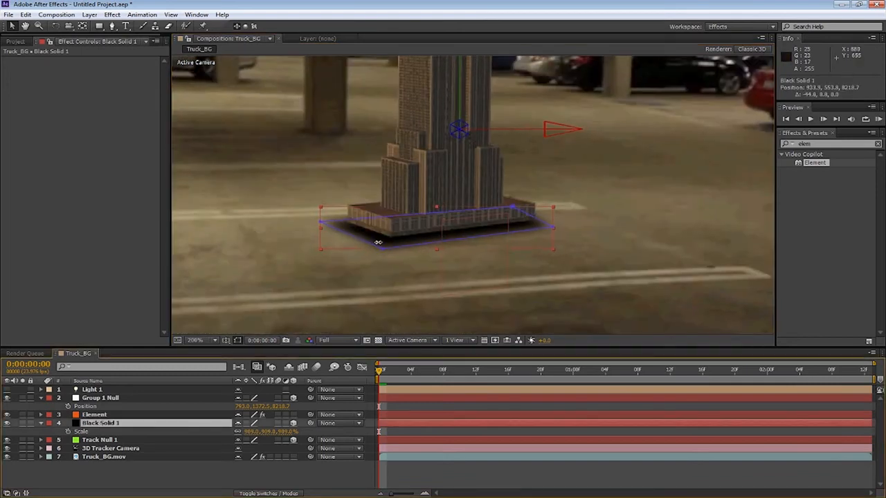
pyautogui.moveTo(254, 433); pyautogui.dragTo(241, 433)
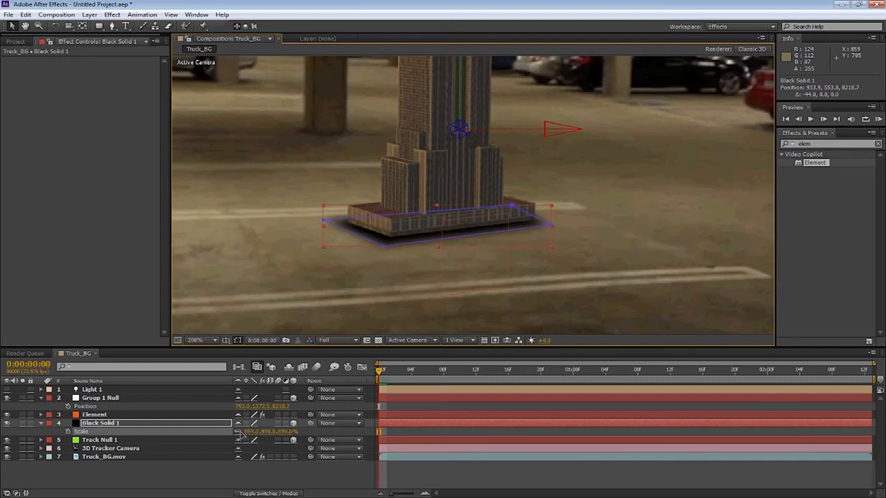
pyautogui.moveTo(409, 233); pyautogui.dragTo(410, 242)
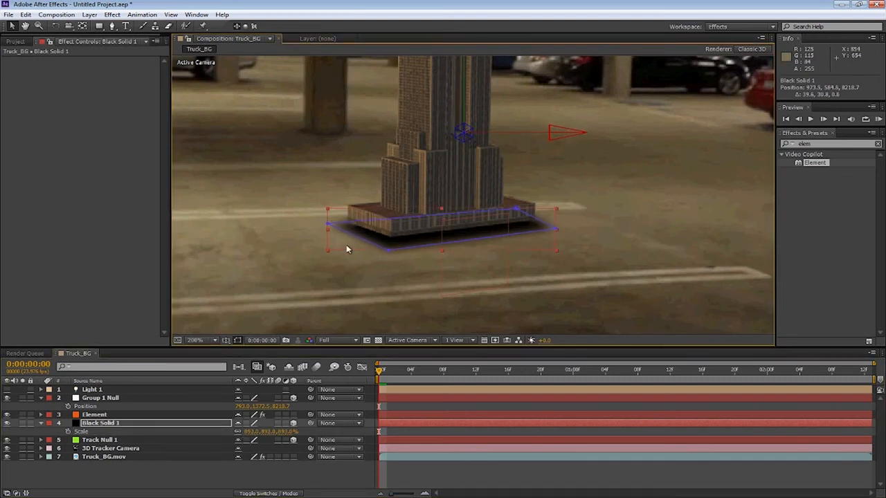
# Increase the black solid's mask feather to about 20 pixels
pyautogui.press('f')
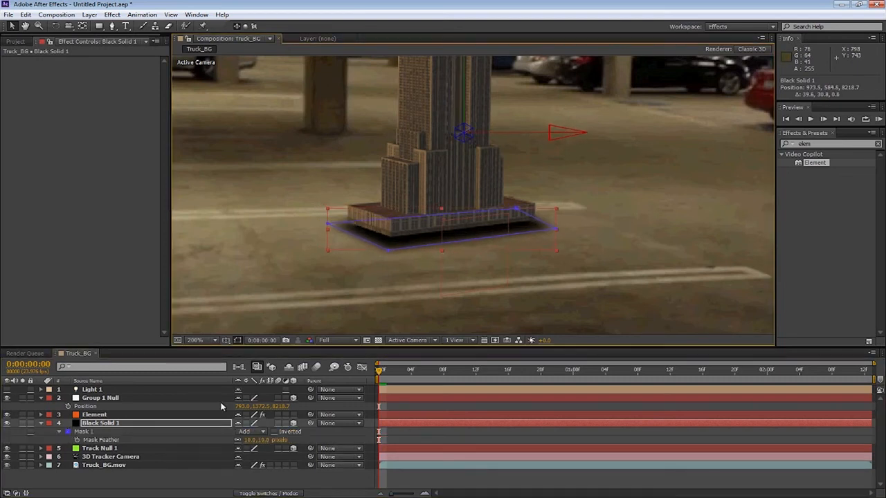
pyautogui.click(81, 432)
pyautogui.press('m')
pyautogui.press('m')
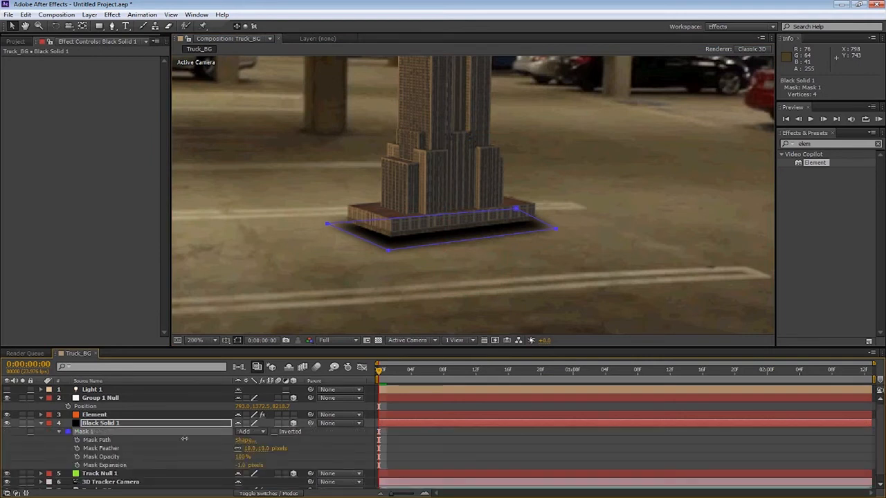
pyautogui.moveTo(266, 449); pyautogui.dragTo(271, 451)
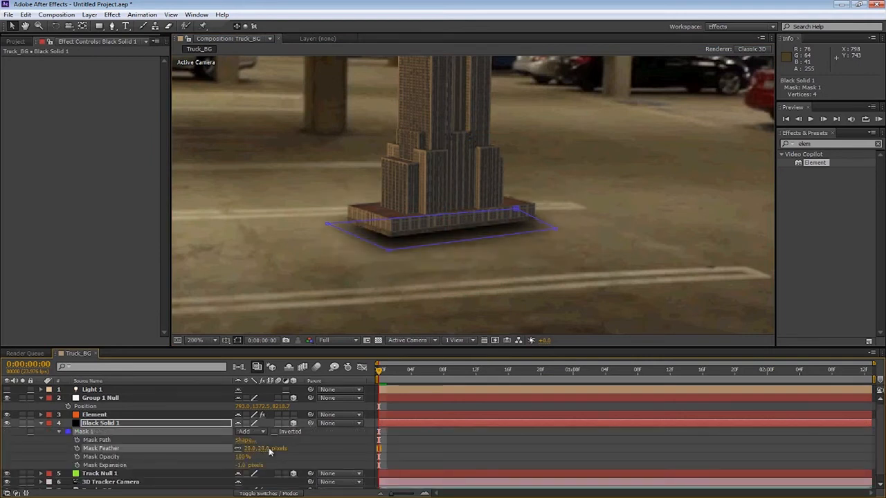
pyautogui.press(',')
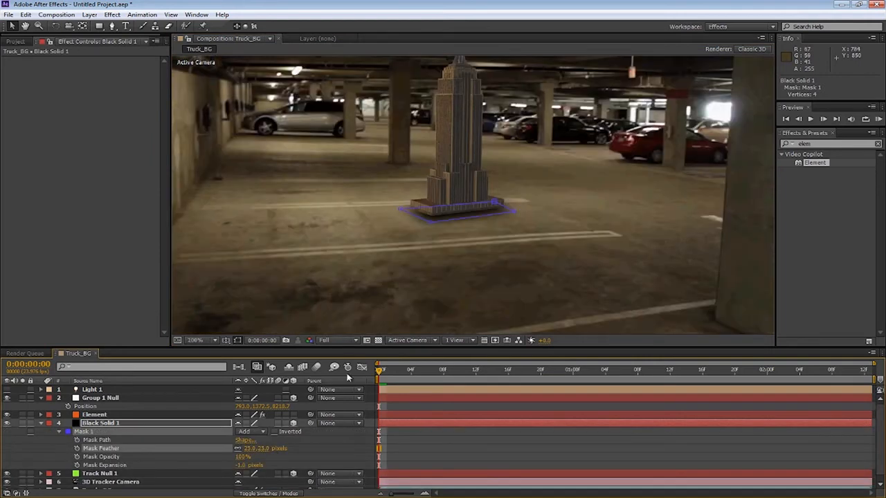
# Lower the Group 1 Null by setting its Y position to about 1476.5 so the building sits on the floor
pyautogui.click(40, 423)
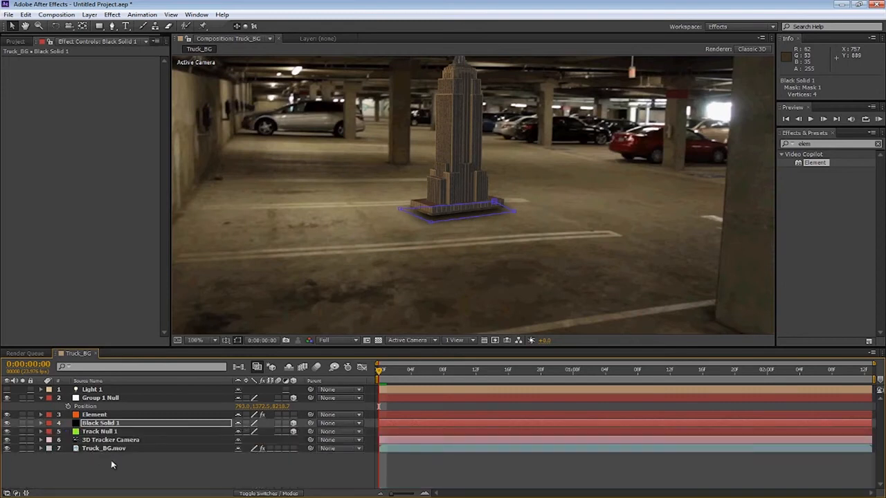
pyautogui.click(112, 463)
pyautogui.moveTo(406, 217); pyautogui.dragTo(477, 274)
pyautogui.scroll(1, 471, 246)
pyautogui.scroll(-1, 453, 245)
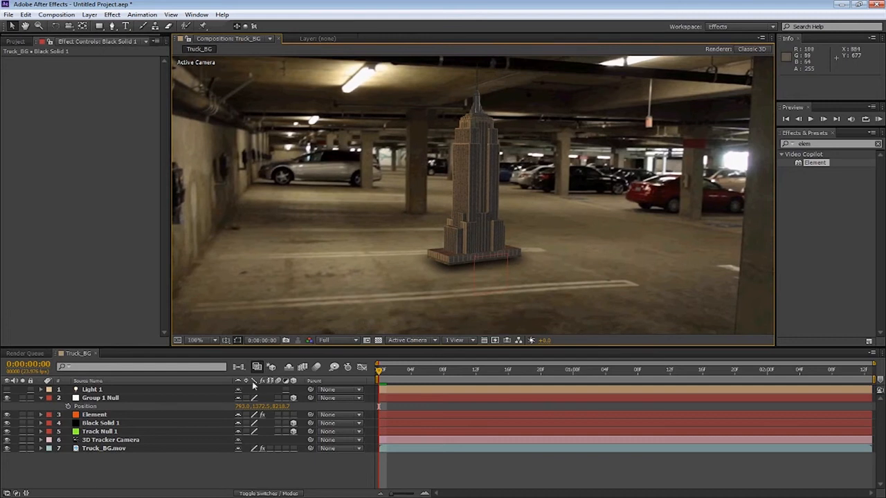
pyautogui.click(104, 398)
pyautogui.click(39, 398)
pyautogui.click(39, 398)
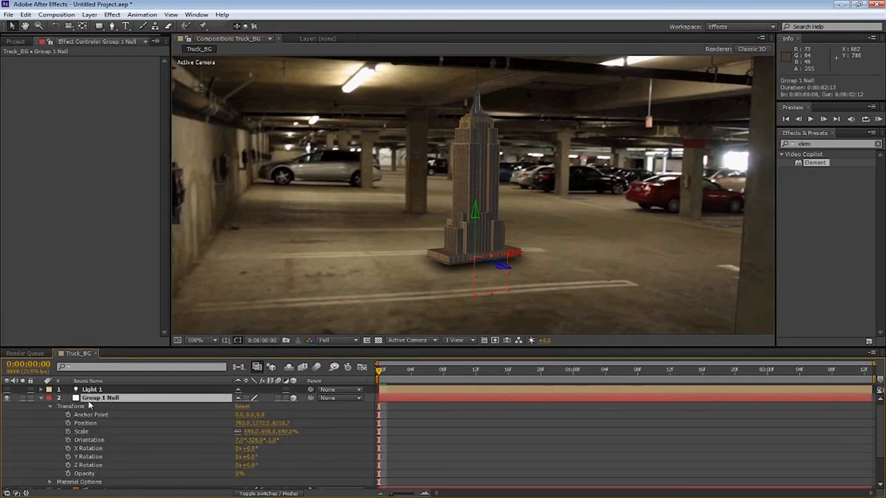
pyautogui.click(50, 407)
pyautogui.click(50, 406)
pyautogui.moveTo(246, 431)
pyautogui.mouseDown()
pyautogui.moveTo(253, 431)
pyautogui.moveTo(248, 439)
pyautogui.mouseUp()
pyautogui.hotkey('ctrl', 'z')
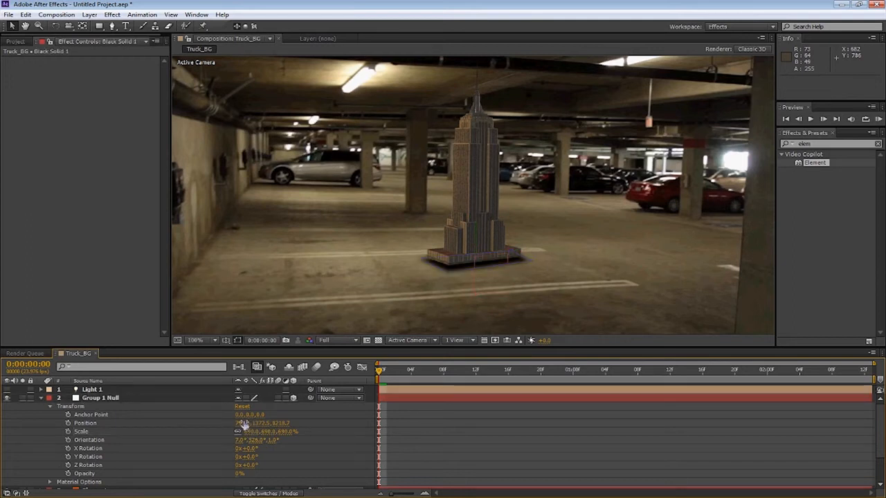
pyautogui.moveTo(240, 420); pyautogui.dragTo(254, 423)
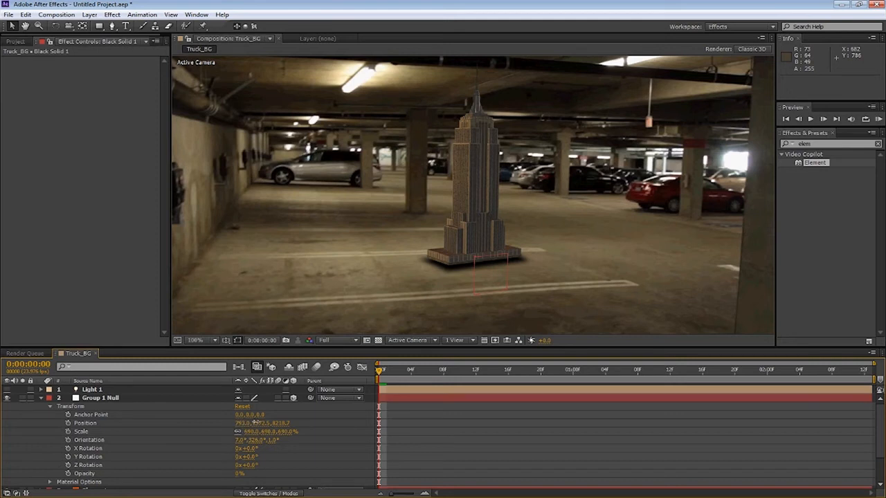
pyautogui.click(235, 424)
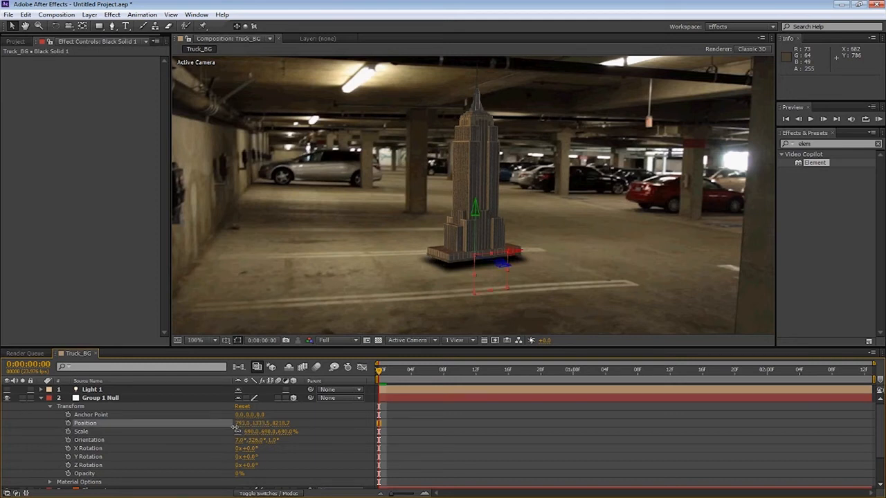
pyautogui.moveTo(255, 425); pyautogui.dragTo(304, 419)
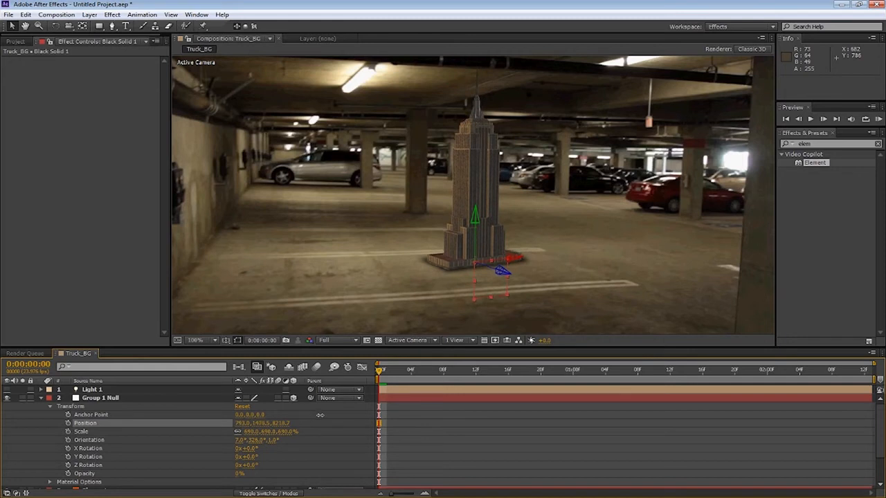
pyautogui.moveTo(351, 407); pyautogui.dragTo(300, 430)
pyautogui.moveTo(292, 433); pyautogui.dragTo(293, 433)
pyautogui.click(41, 398)
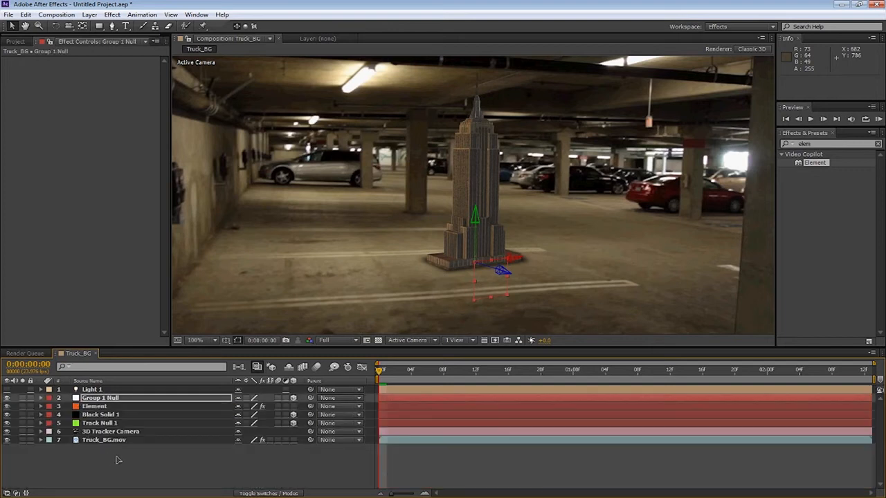
# Nudge the black solid slightly to line it up under the building's base
pyautogui.click(102, 416)
pyautogui.moveTo(434, 269); pyautogui.dragTo(431, 272)
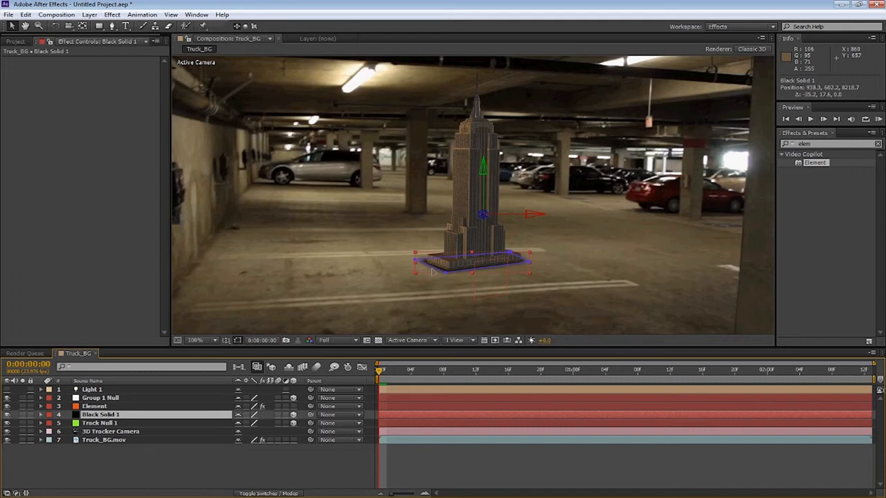
pyautogui.click(303, 469)
pyautogui.scroll(1, 476, 250)
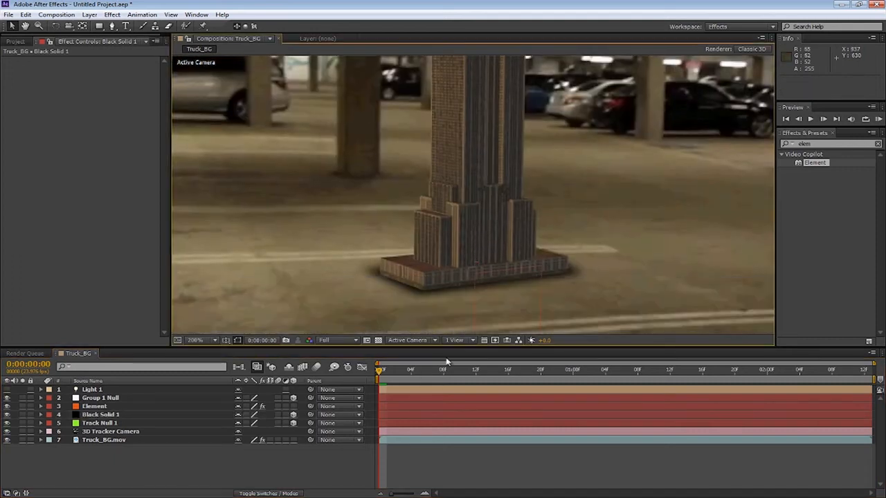
pyautogui.scroll(-2, 443, 207)
# Save the project as Untitled Project.aep in the Desktop folder
pyautogui.click(9, 14)
pyautogui.click(47, 108)
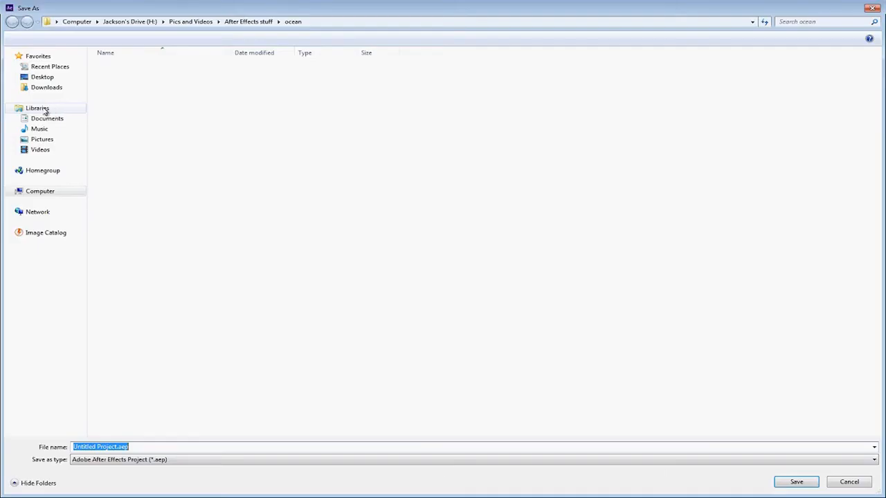
pyautogui.click(129, 21)
pyautogui.click(46, 81)
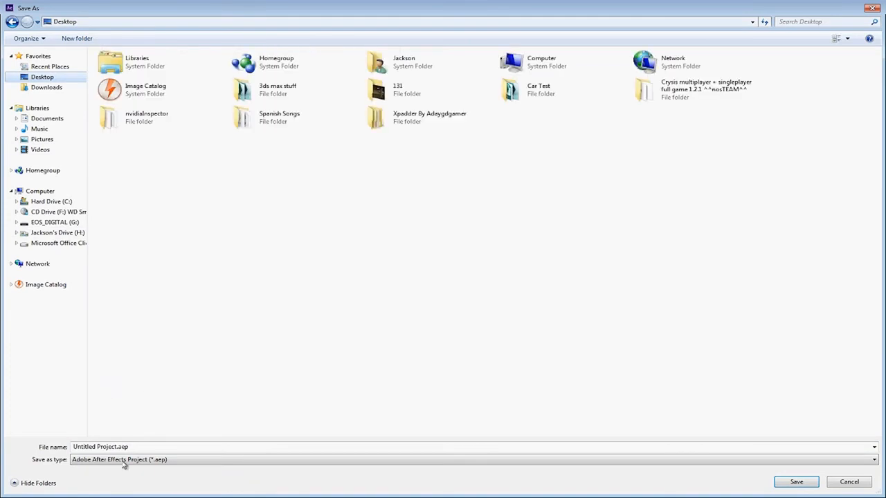
pyautogui.click(795, 481)
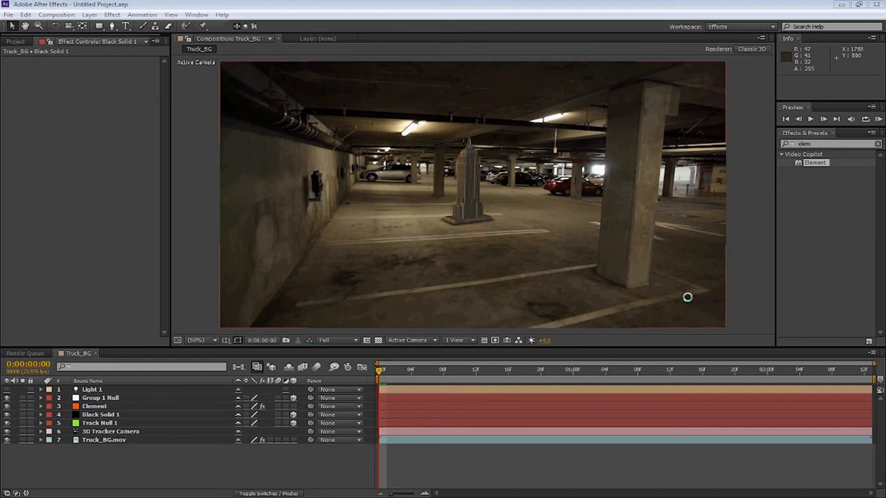
# Check the computer's memory and CPU usage in Windows Task Manager, then close it
pyautogui.hotkey('ctrl', 'shift', 'Escape')
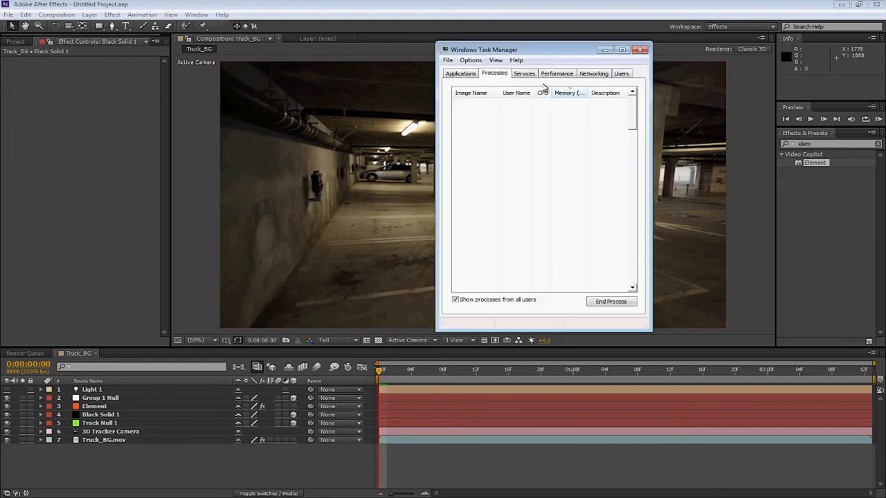
pyautogui.click(557, 73)
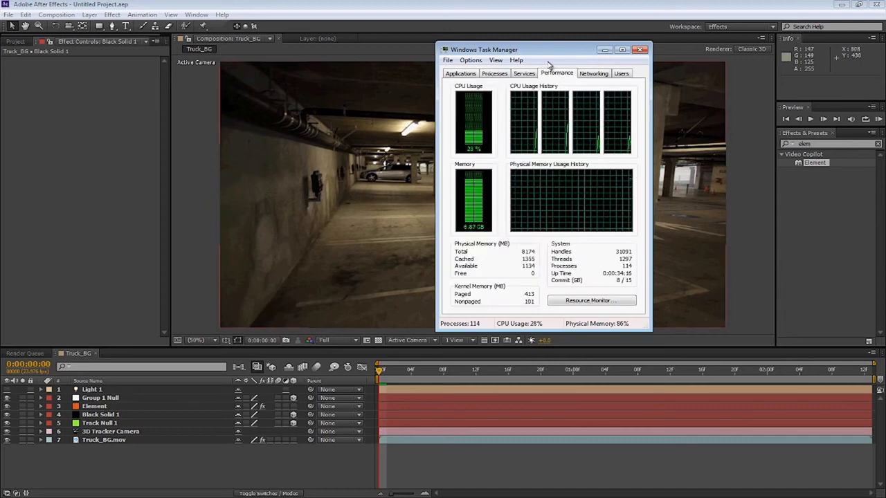
pyautogui.click(494, 73)
pyautogui.click(641, 49)
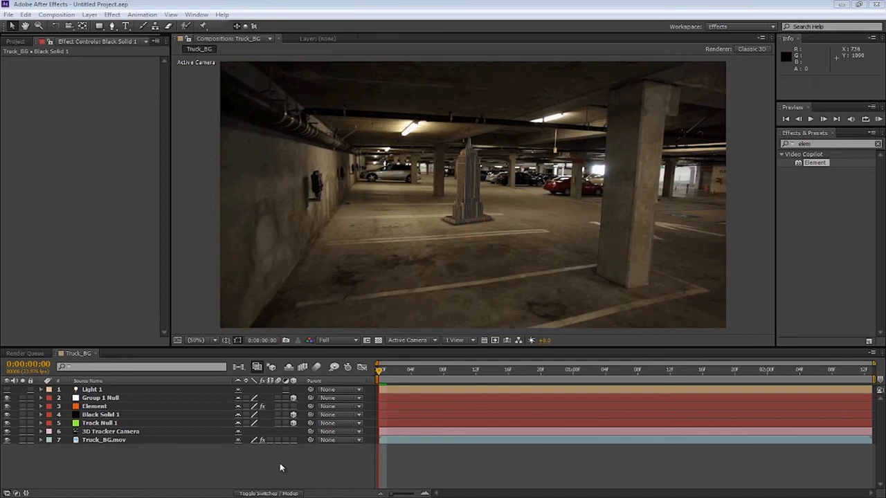
# Apply the Curves effect to the Element layer
pyautogui.click(16, 42)
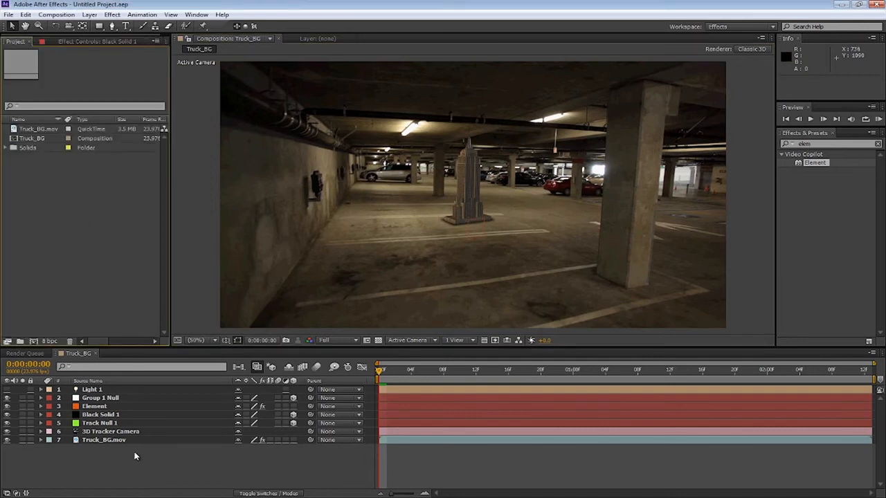
pyautogui.press('.')
pyautogui.press('.')
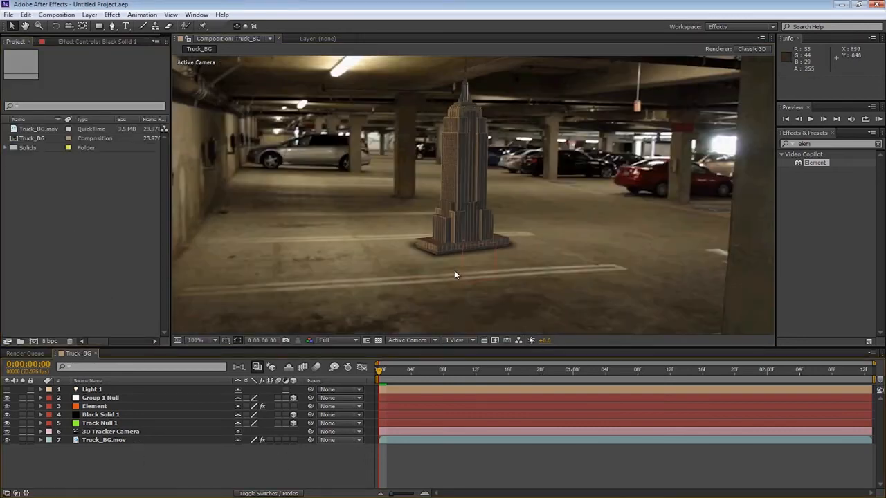
pyautogui.click(101, 418)
pyautogui.click(113, 451)
pyautogui.click(99, 399)
pyautogui.click(98, 407)
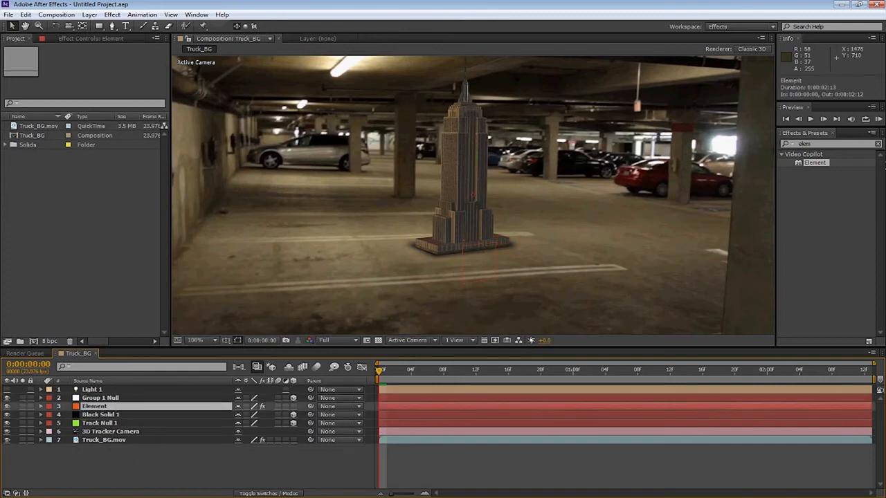
pyautogui.click(878, 144)
pyautogui.write('curv')
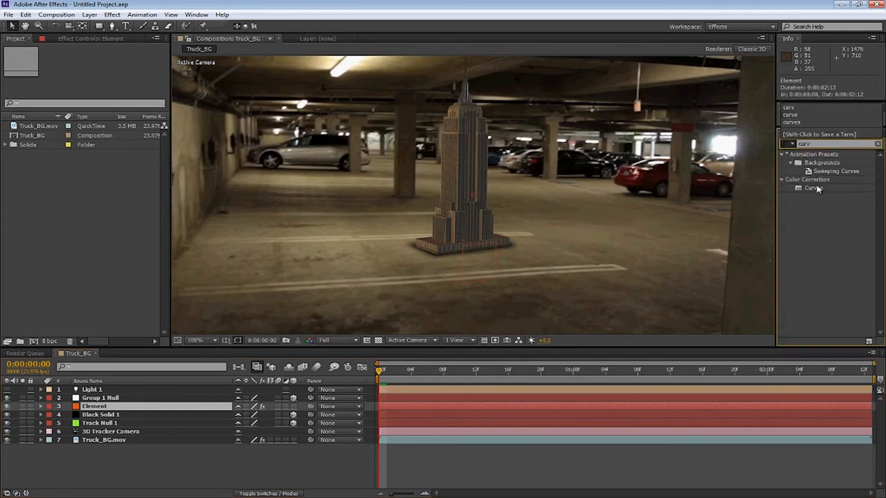
pyautogui.moveTo(813, 188); pyautogui.dragTo(139, 407)
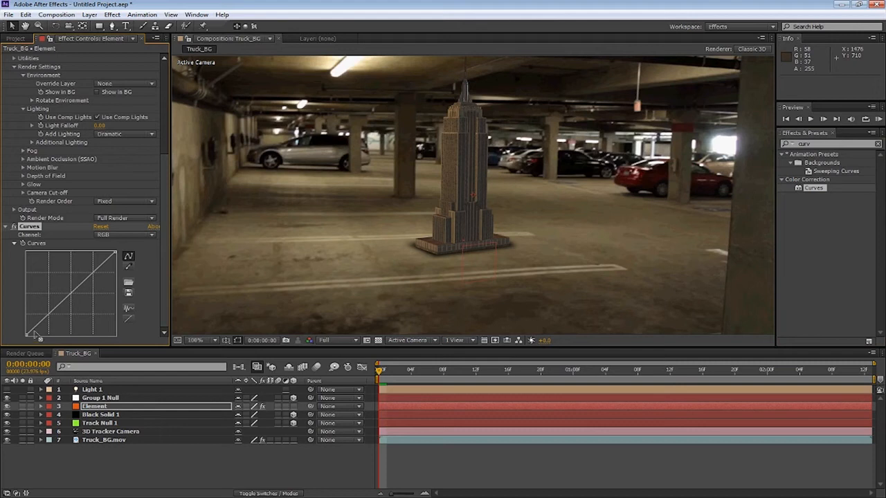
# Brighten the Element's RGB curve and adjust its Red, Green and Blue channel curves
pyautogui.moveTo(38, 330); pyautogui.dragTo(39, 333)
pyautogui.moveTo(81, 293); pyautogui.dragTo(72, 289)
pyautogui.click(117, 236)
pyautogui.click(110, 251)
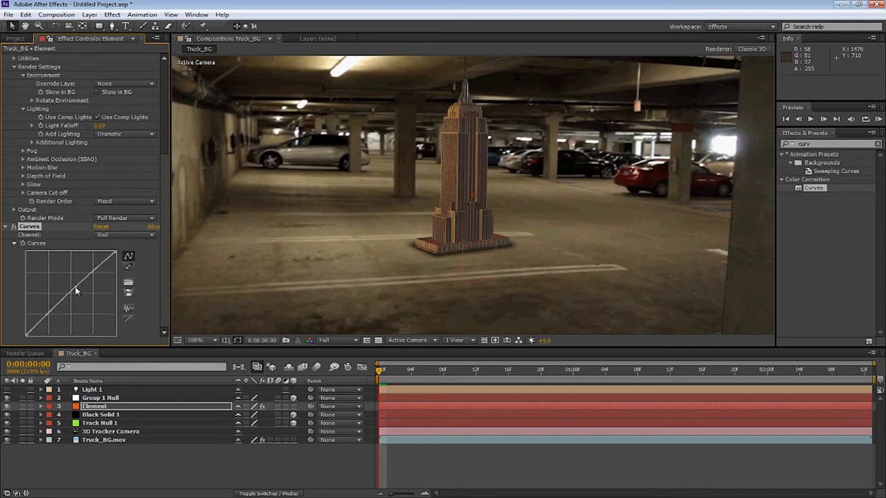
pyautogui.click(119, 235)
pyautogui.click(124, 267)
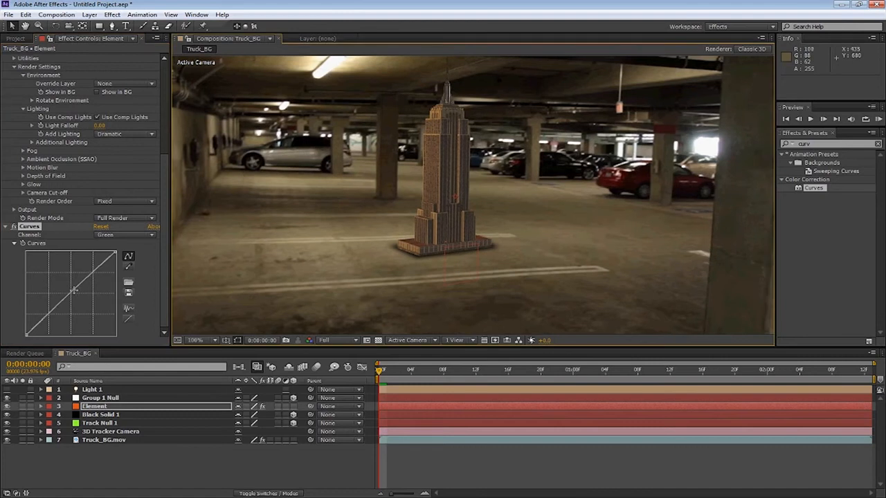
pyautogui.click(125, 235)
pyautogui.click(125, 277)
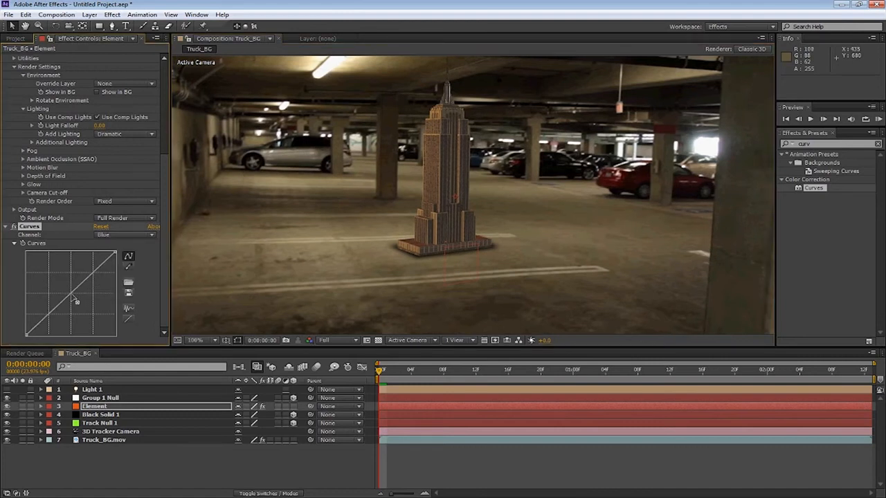
pyautogui.click(71, 292)
pyautogui.scroll(-1, 450, 247)
pyautogui.scroll(1, 450, 247)
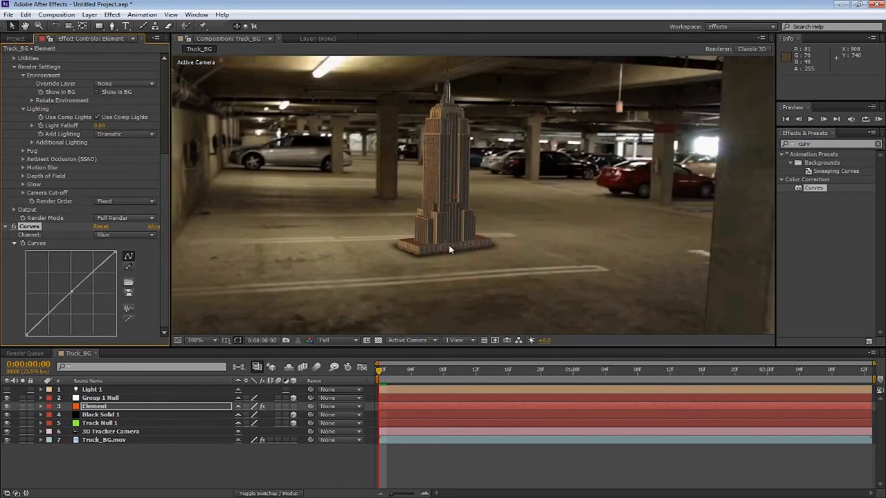
# Display only the Red channel in the composition viewer
pyautogui.click(8, 14)
pyautogui.click(21, 97)
pyautogui.click(309, 340)
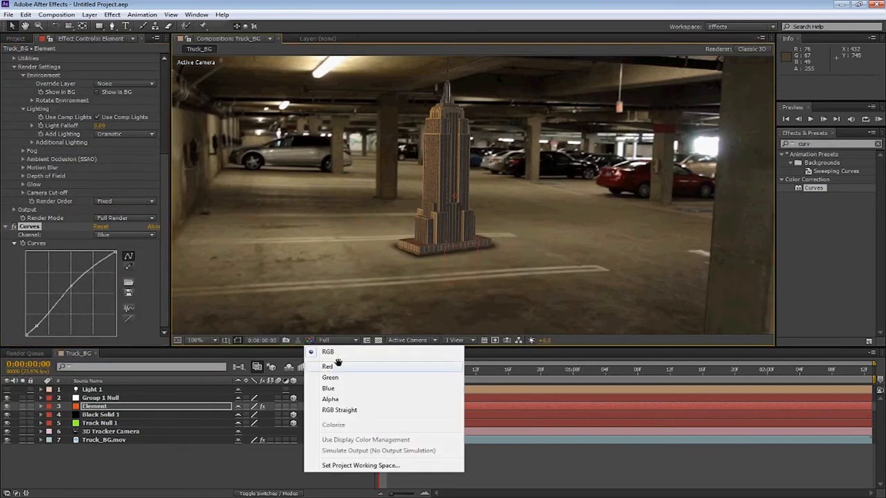
pyautogui.click(328, 366)
pyautogui.scroll(3, 513, 211)
pyautogui.scroll(-4, 513, 212)
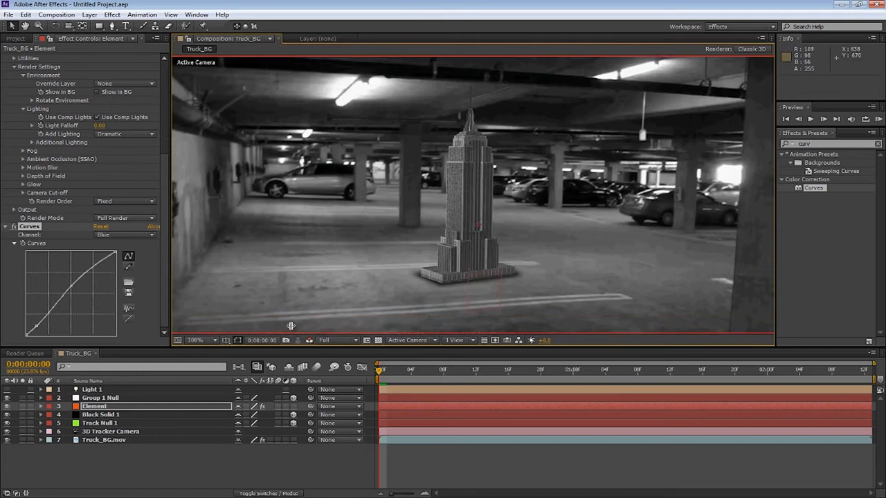
# Apply a second Curves effect to the Element and bend its Red channel curve
pyautogui.moveTo(814, 188); pyautogui.dragTo(387, 259)
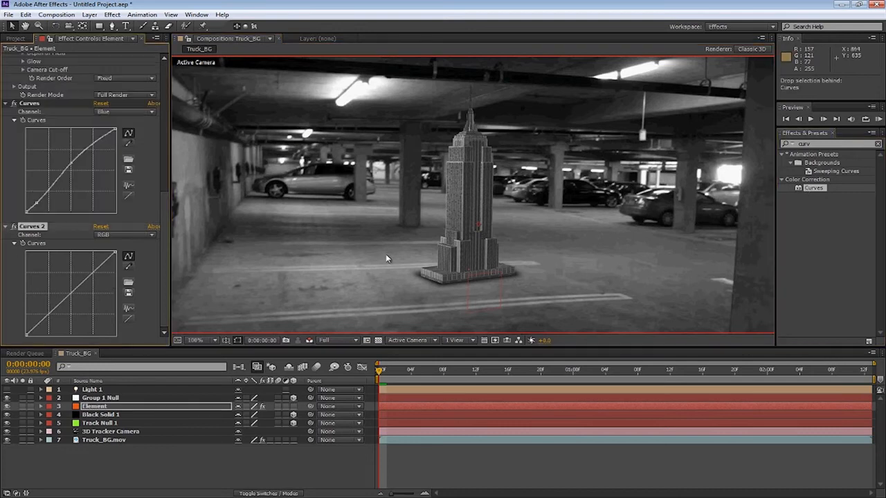
pyautogui.click(118, 236)
pyautogui.click(116, 249)
pyautogui.moveTo(69, 298); pyautogui.dragTo(68, 296)
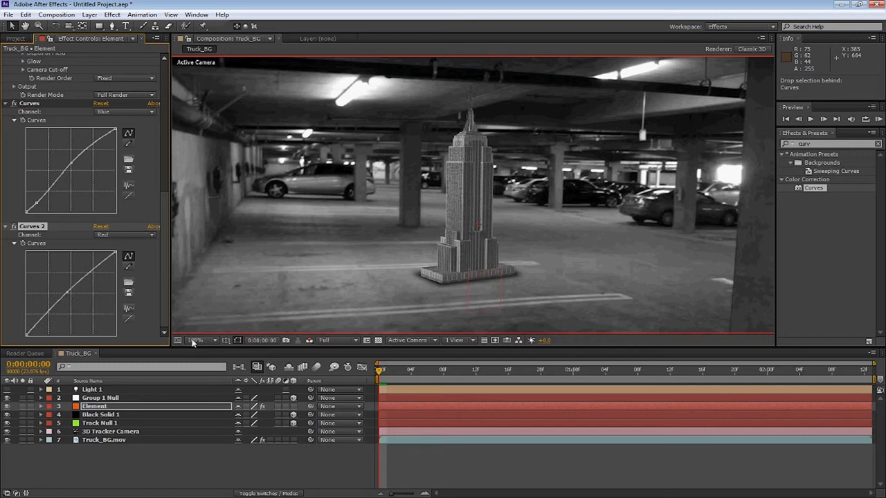
# Switch the viewer to the Green channel and adjust Curves 2's Green channel curve
pyautogui.click(309, 341)
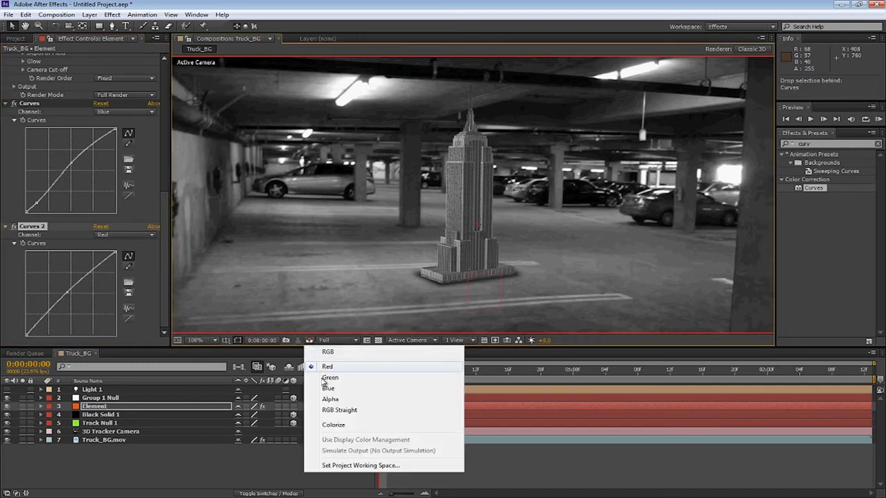
pyautogui.click(323, 368)
pyautogui.click(120, 236)
pyautogui.click(128, 267)
pyautogui.moveTo(72, 301); pyautogui.dragTo(65, 295)
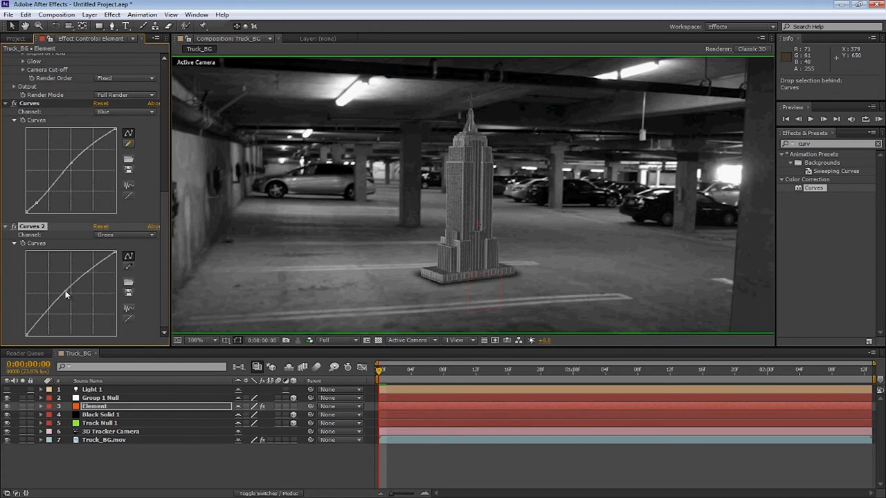
# Switch the viewer to the Blue channel and adjust Curves 2's Blue channel curve
pyautogui.click(309, 341)
pyautogui.click(326, 385)
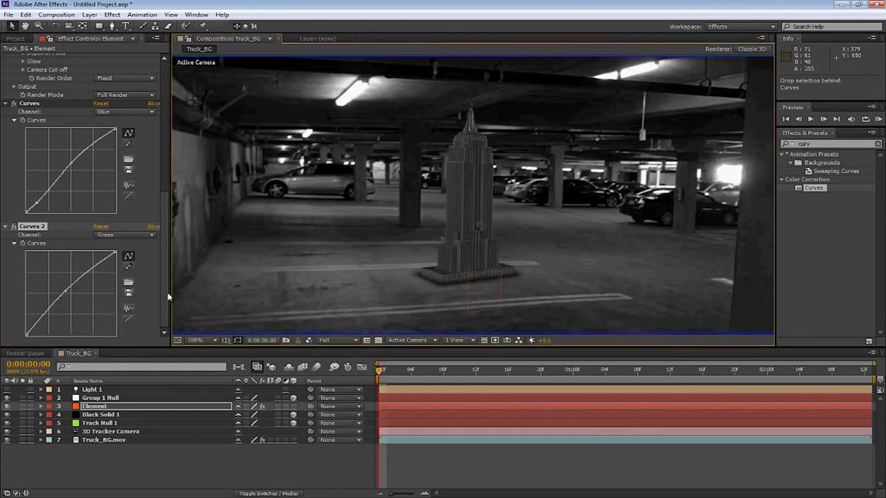
pyautogui.click(121, 237)
pyautogui.click(119, 277)
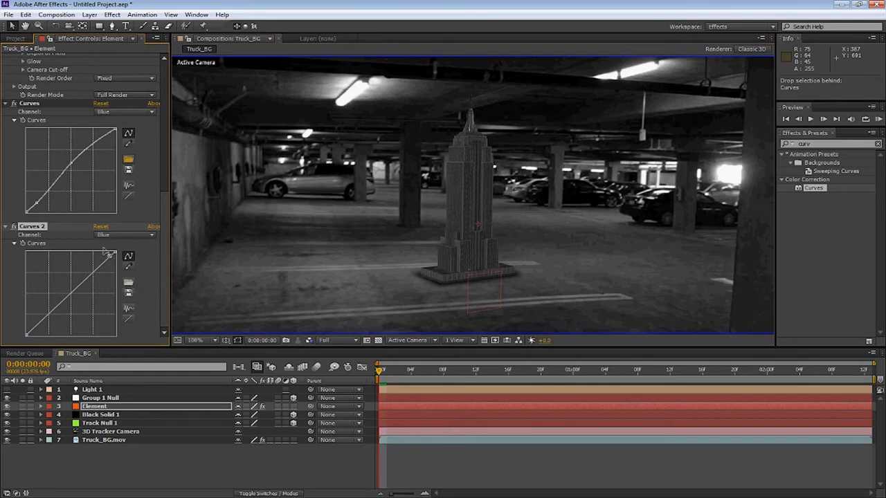
pyautogui.moveTo(82, 295); pyautogui.dragTo(75, 293)
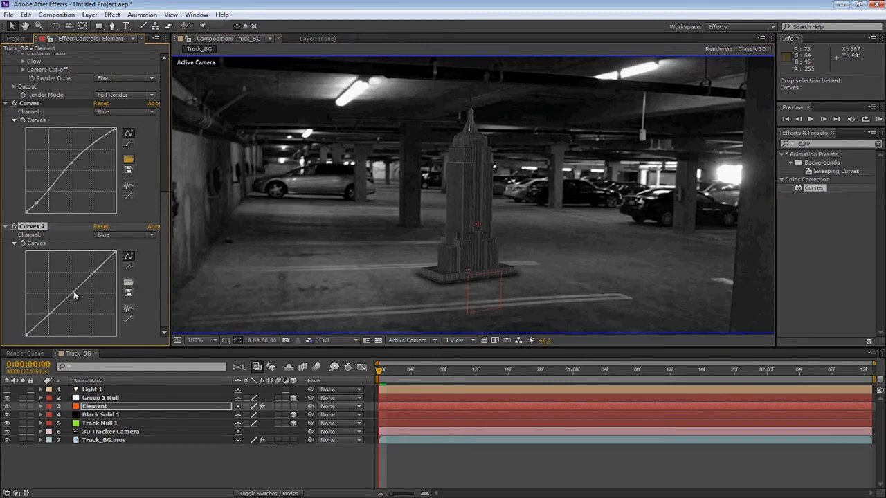
# Return the viewer to RGB and delete the Curves 2 effect
pyautogui.click(308, 341)
pyautogui.click(325, 349)
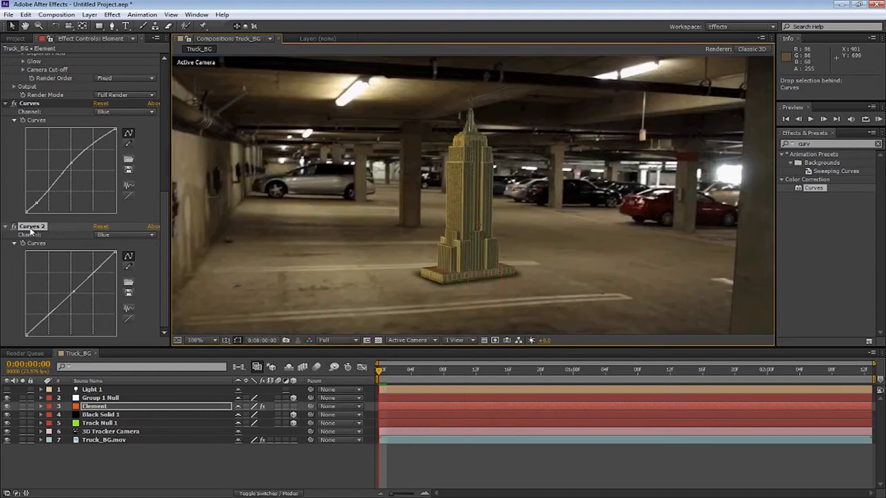
pyautogui.press('Delete')
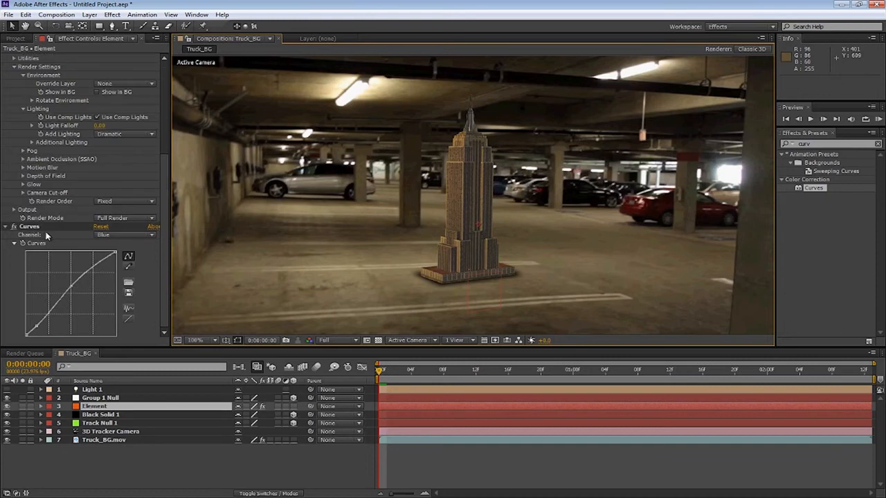
# Select the Element layer and enable Ambient Occlusion in its render settings
pyautogui.click(80, 455)
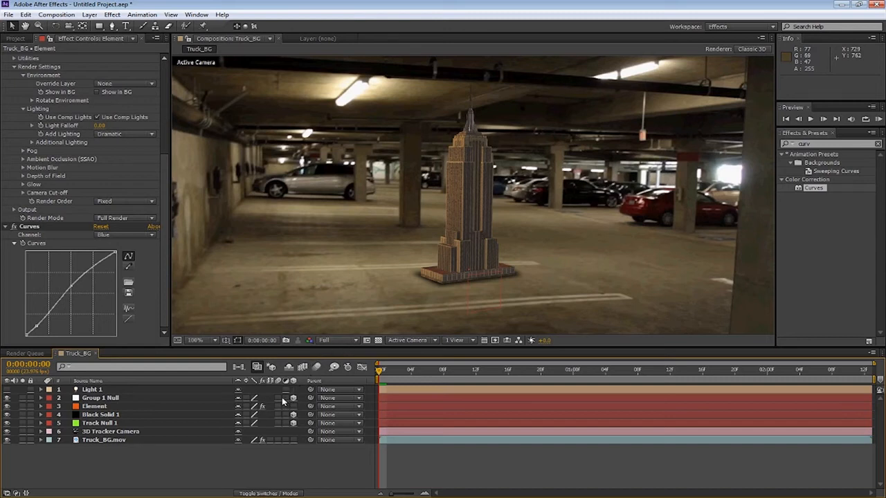
pyautogui.click(115, 406)
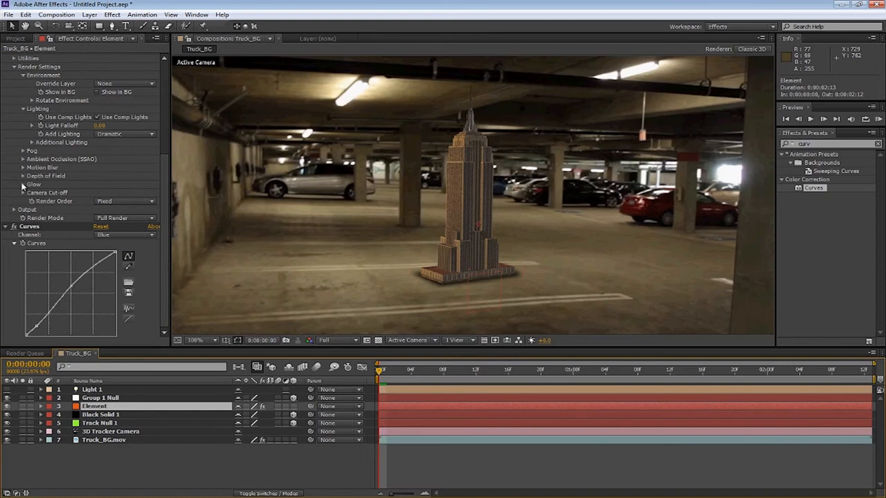
pyautogui.click(24, 151)
pyautogui.click(23, 151)
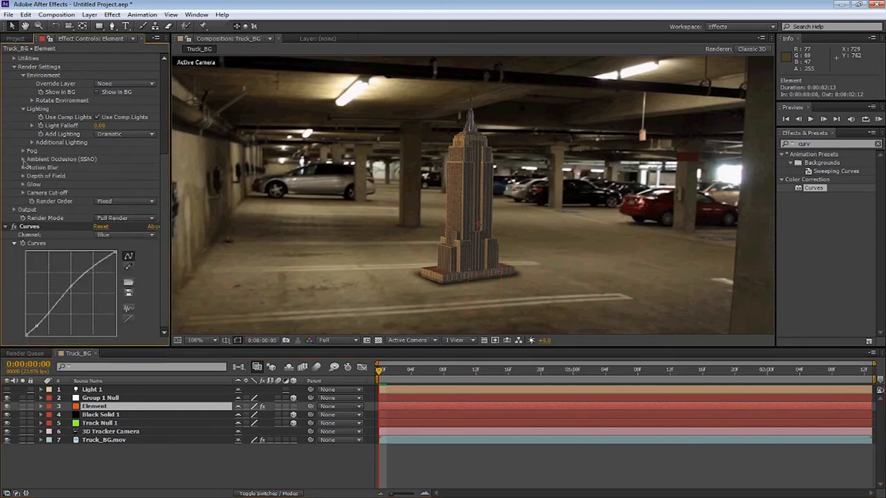
pyautogui.click(22, 159)
pyautogui.click(97, 167)
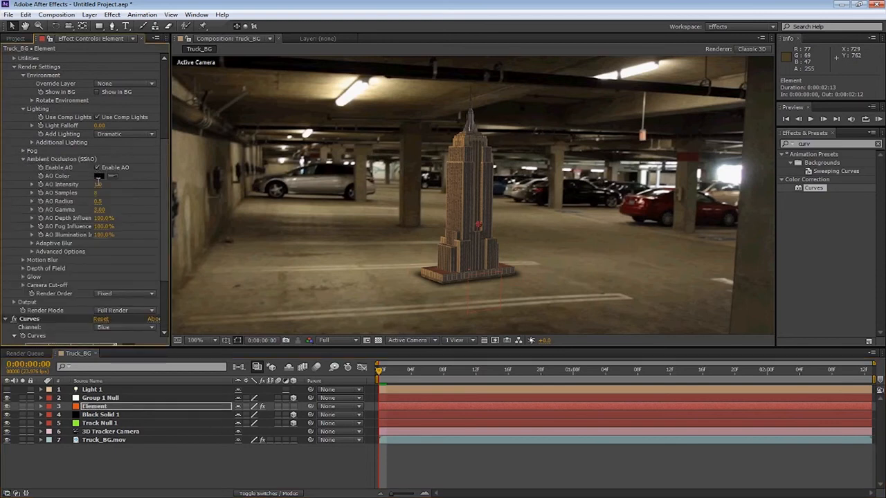
# Set AO Intensity to 4, AO Radius to 1 and AO Illumination Influence to 0%
pyautogui.click(100, 186)
pyautogui.write('4')
pyautogui.press('Return')
pyautogui.click(99, 201)
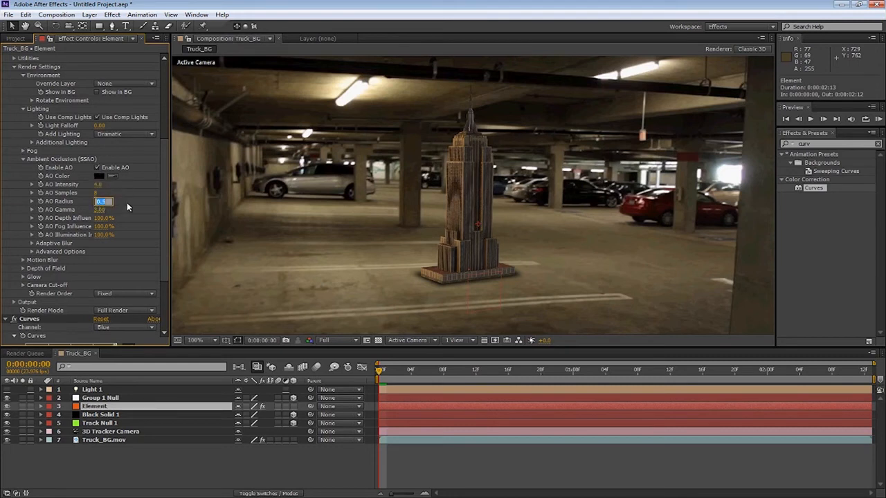
pyautogui.write('1')
pyautogui.press('Return')
pyautogui.click(100, 236)
pyautogui.write('0')
pyautogui.press('Return')
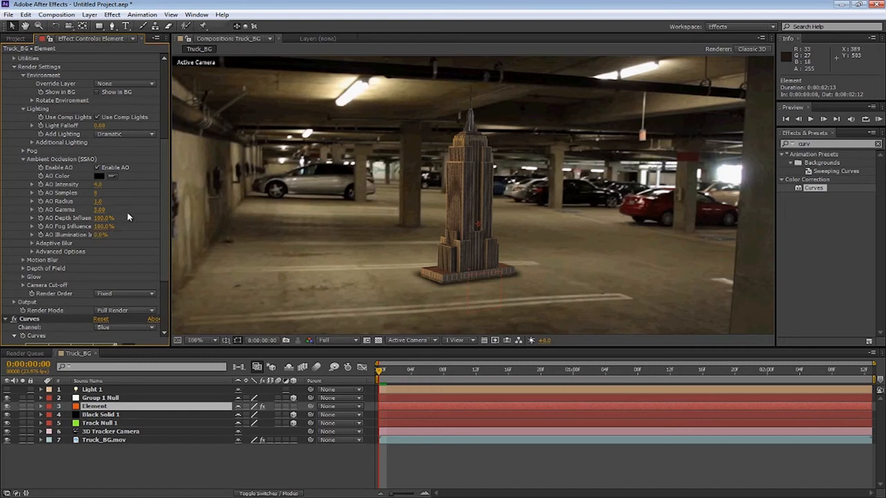
# Open the Element's Motion Blur settings and set Motion Blur Samples to 8
pyautogui.click(23, 160)
pyautogui.click(23, 168)
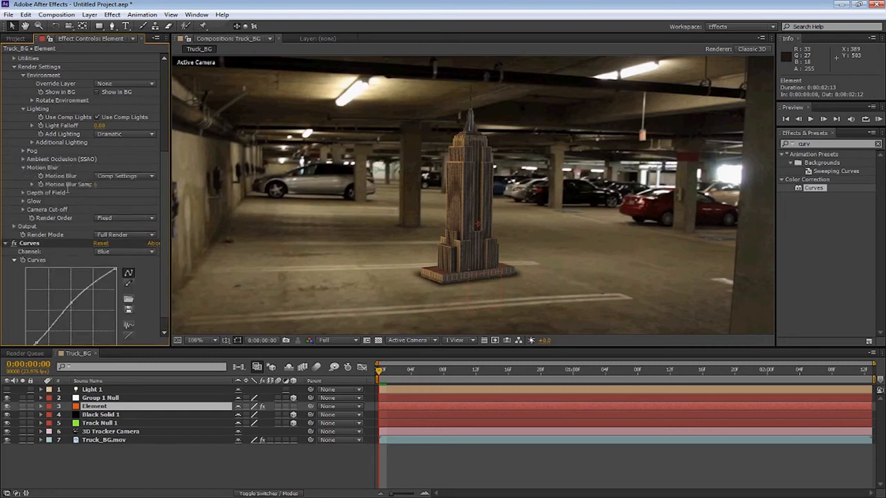
pyautogui.click(99, 186)
pyautogui.write('8')
pyautogui.press('Return')
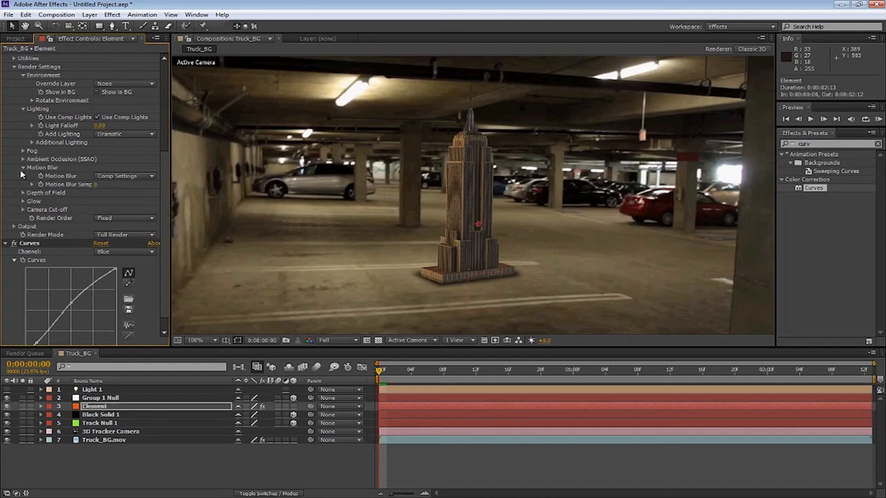
# Turn on motion blur for the layers and for the composition
pyautogui.scroll(-1, 70, 210)
pyautogui.click(251, 432)
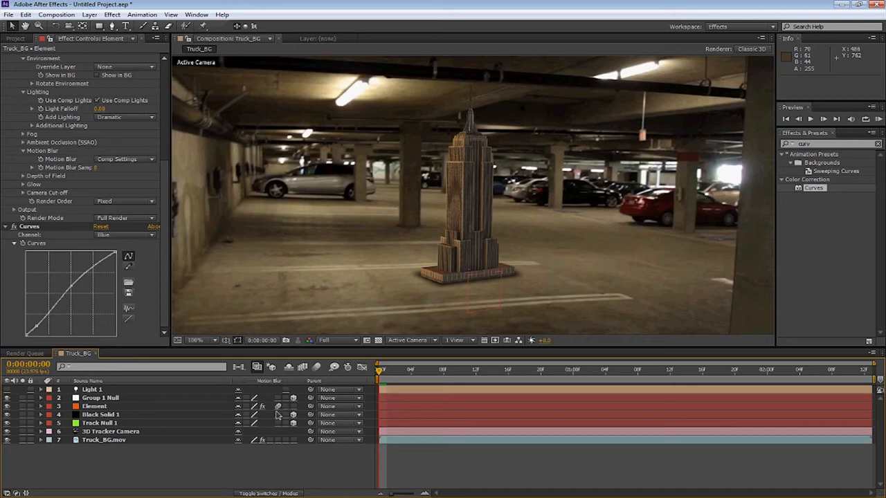
pyautogui.click(316, 366)
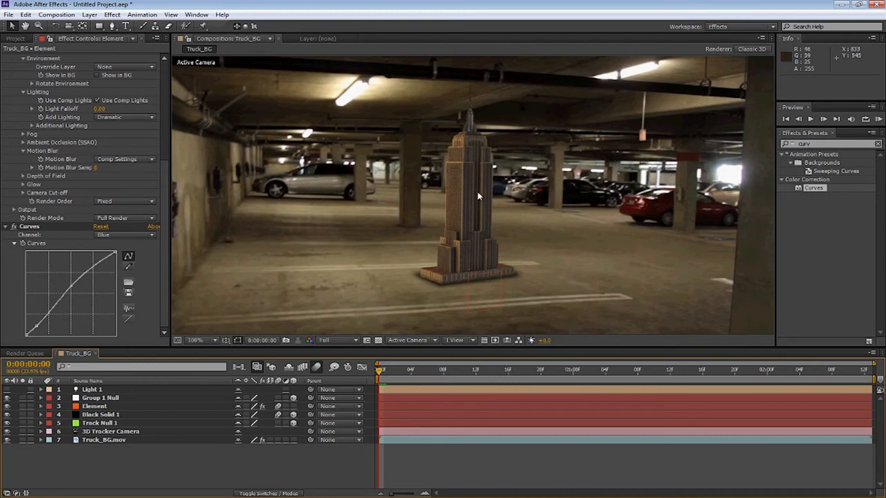
# Set the viewer resolution to Half and start a RAM preview of the composition
pyautogui.click(346, 340)
pyautogui.click(343, 377)
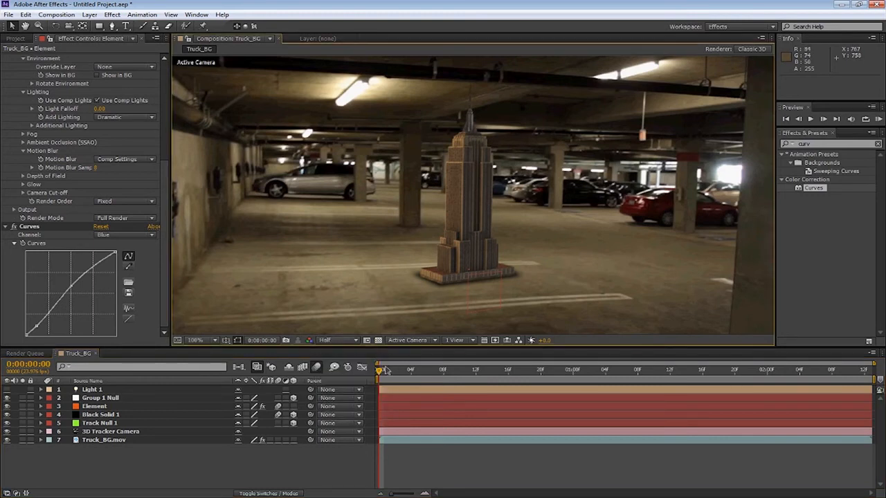
pyautogui.click(877, 119)
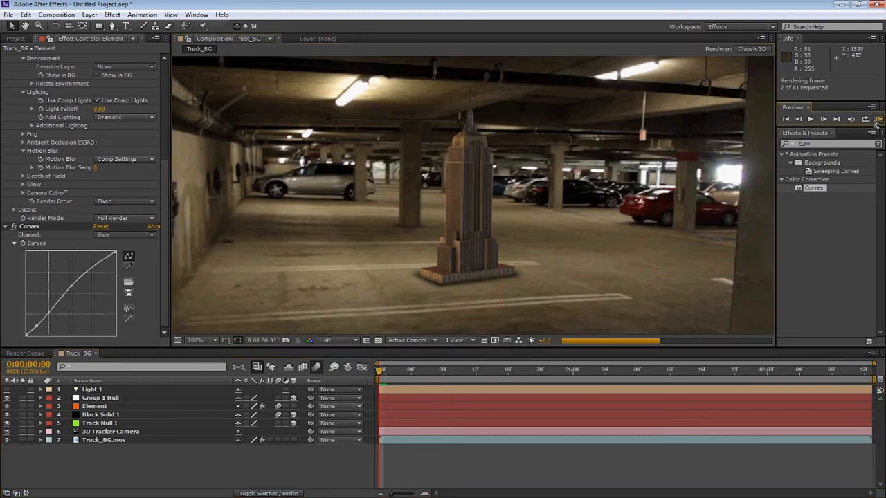
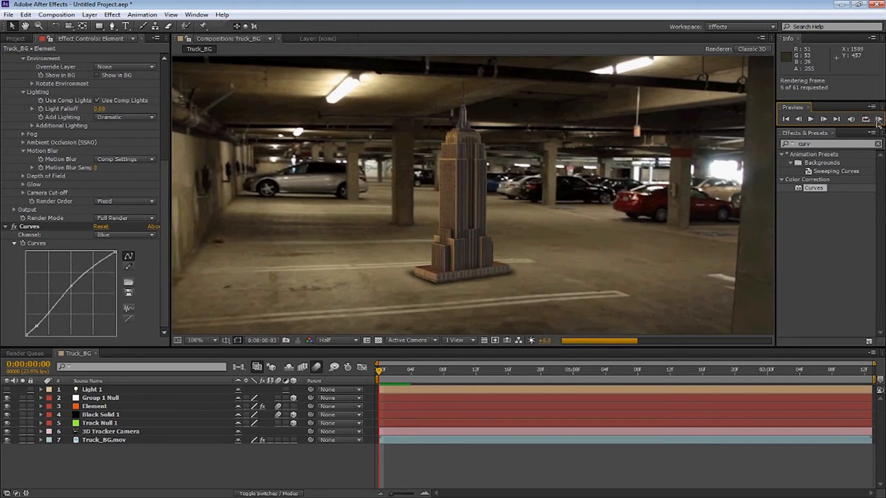
# Play back the RAM preview, stop it, and fit the composition to the viewer
pyautogui.click(879, 121)
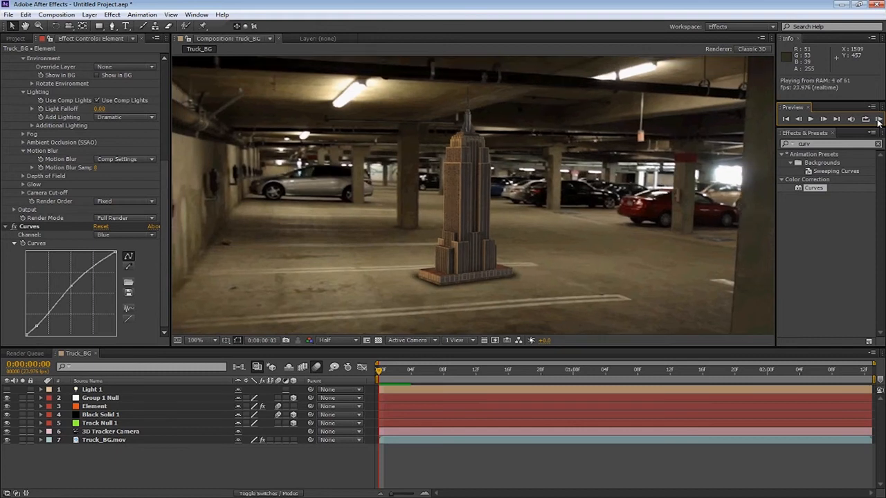
pyautogui.click(878, 121)
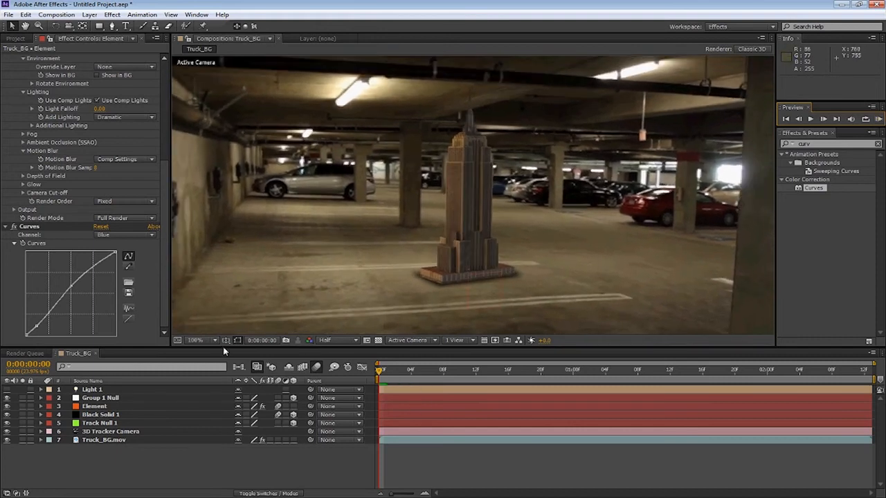
pyautogui.click(196, 340)
pyautogui.click(201, 248)
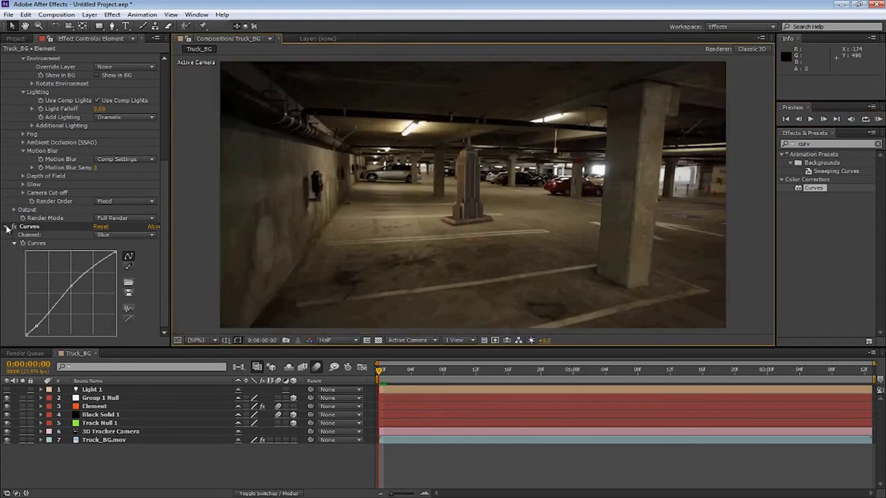
# Collapse the Element and Curves effects in the effect controls
pyautogui.scroll(5, 10, 198)
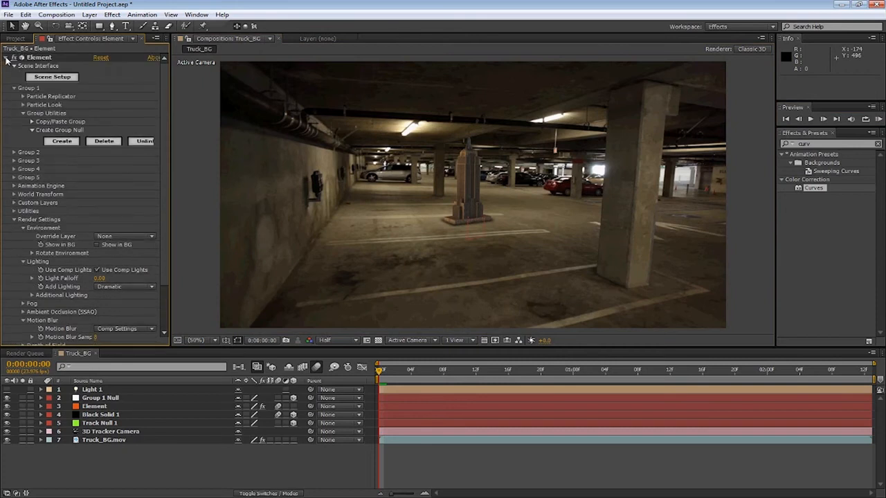
pyautogui.click(7, 58)
pyautogui.click(167, 473)
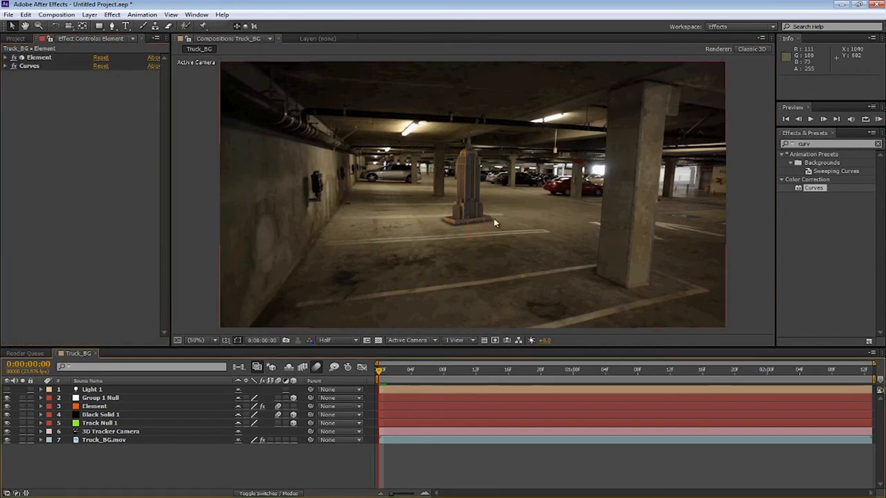
# Scrub through the timeline and zoom the viewer to examine how the model sits in the footage
pyautogui.scroll(2, 466, 293)
pyautogui.scroll(-1, 465, 296)
pyautogui.moveTo(381, 371); pyautogui.dragTo(524, 371)
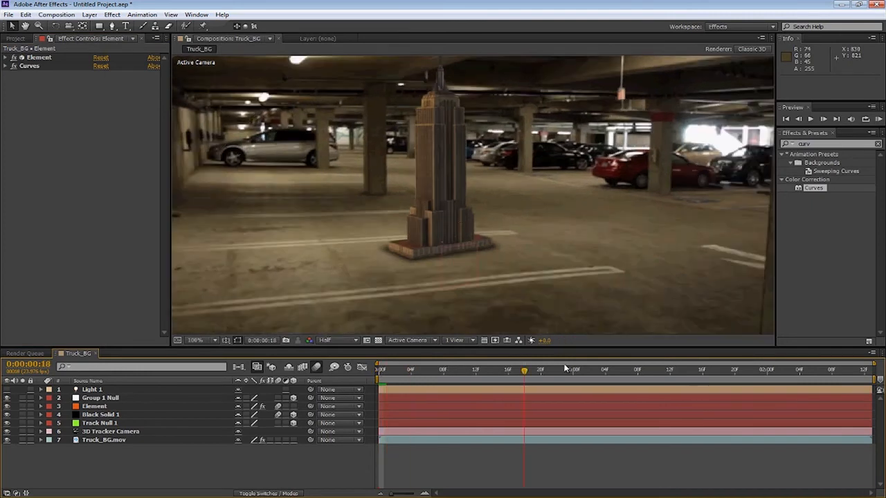
pyautogui.click(621, 370)
pyautogui.click(671, 371)
pyautogui.click(741, 371)
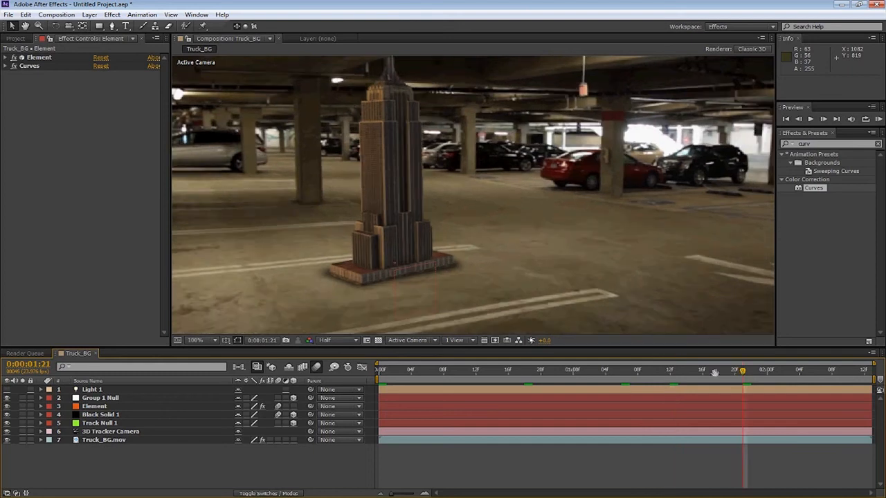
pyautogui.scroll(-2, 492, 253)
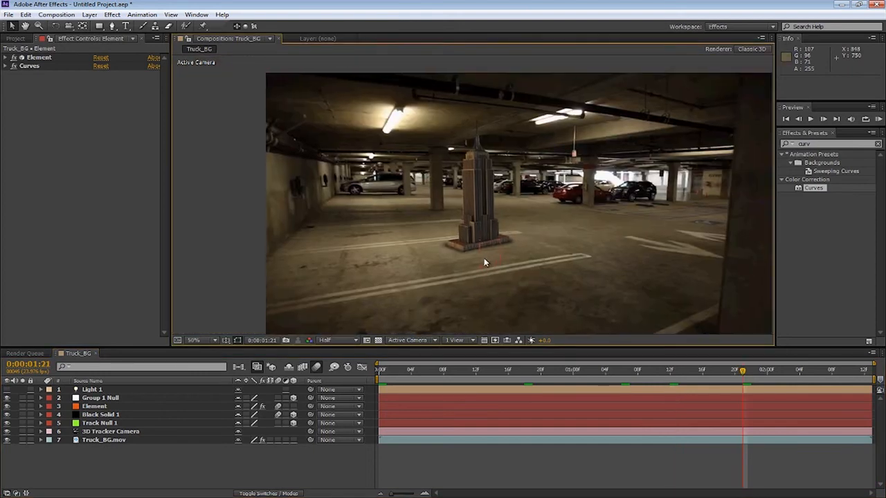
pyautogui.scroll(4, 554, 209)
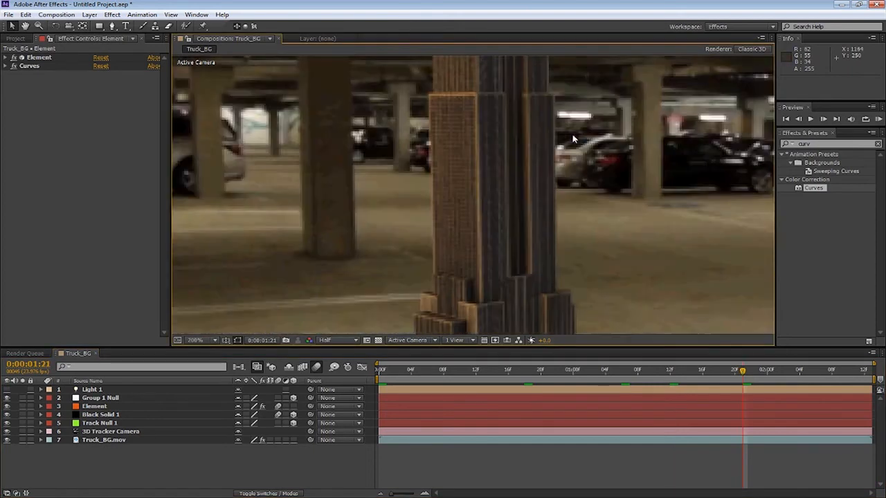
pyautogui.scroll(-2, 490, 196)
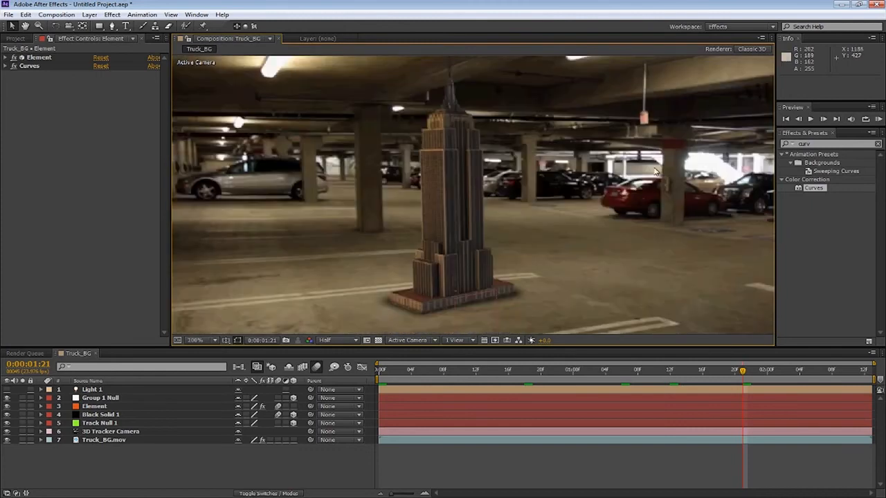
pyautogui.moveTo(454, 211); pyautogui.dragTo(538, 204)
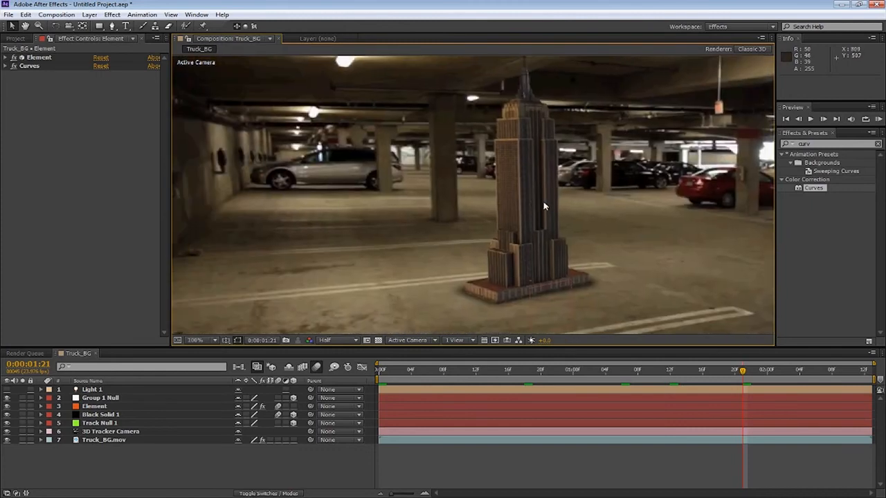
pyautogui.moveTo(546, 239); pyautogui.dragTo(532, 215)
pyautogui.scroll(-1, 482, 229)
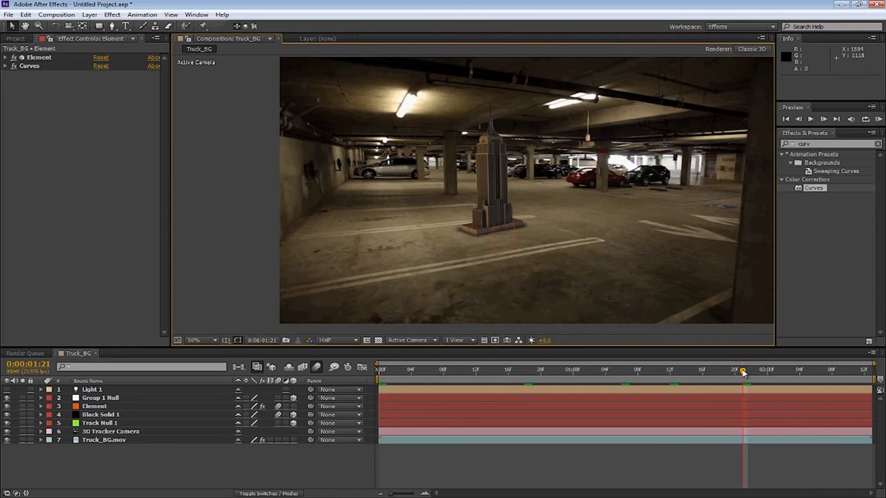
pyautogui.click(801, 371)
pyautogui.moveTo(803, 373); pyautogui.dragTo(366, 378)
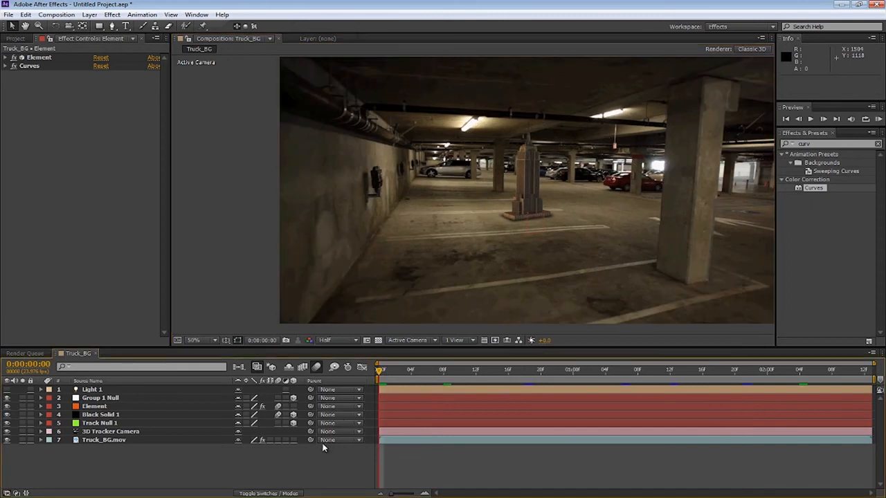
pyautogui.click(15, 39)
pyautogui.click(78, 40)
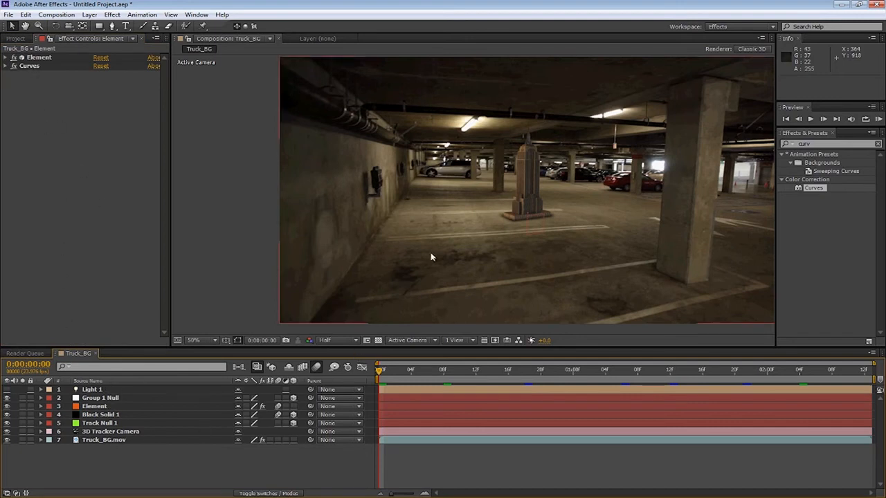
pyautogui.moveTo(431, 256); pyautogui.dragTo(372, 272)
pyautogui.click(203, 343)
pyautogui.click(216, 173)
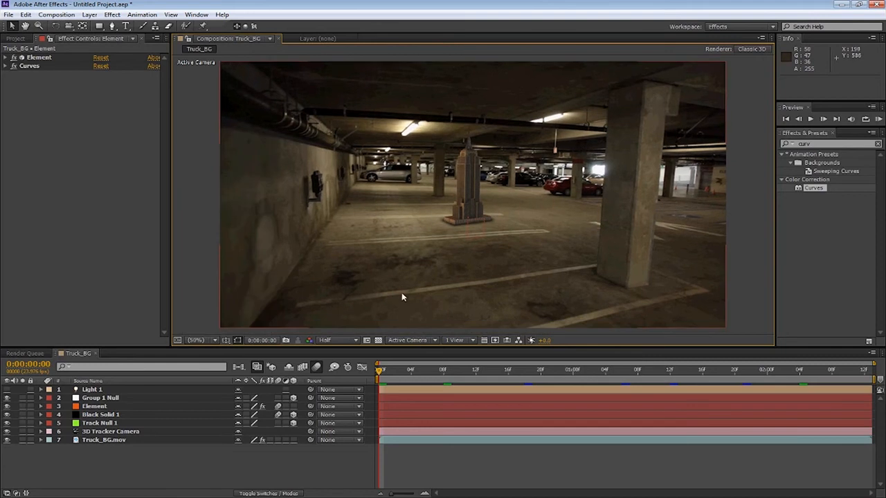
pyautogui.scroll(2, 570, 231)
pyautogui.scroll(-1, 561, 234)
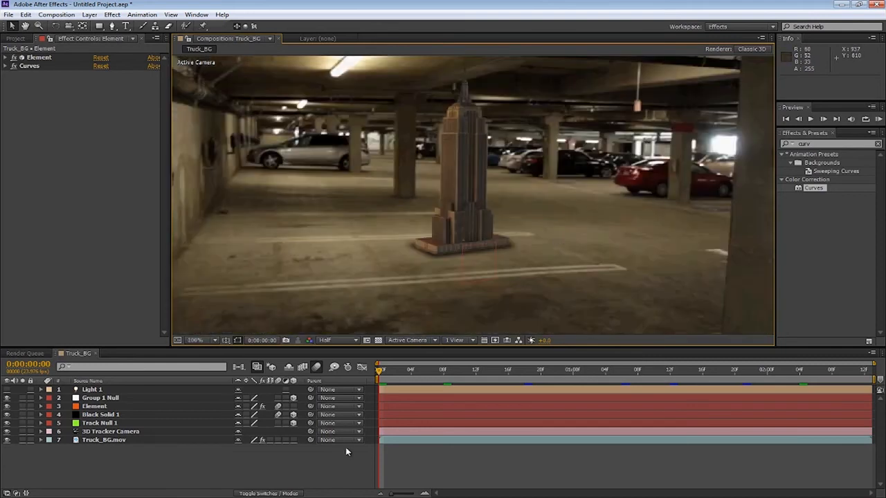
# Clear the search field of the effects list
pyautogui.click(878, 144)
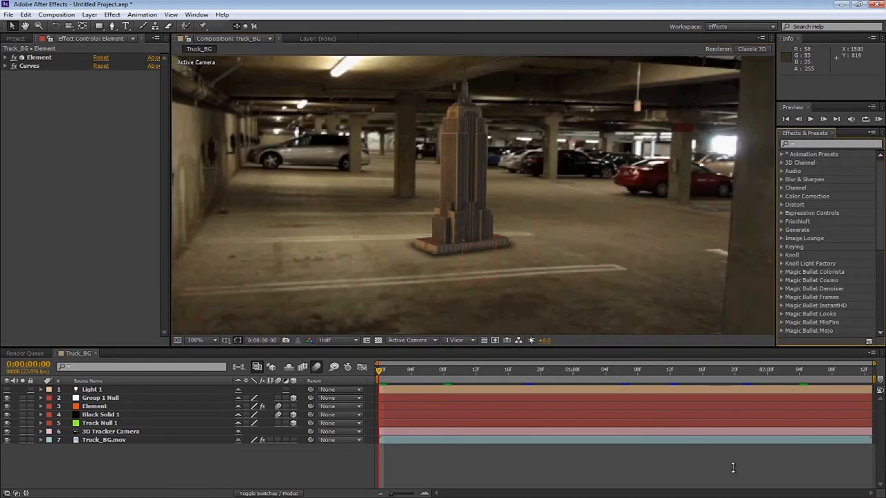
pyautogui.click(736, 497)
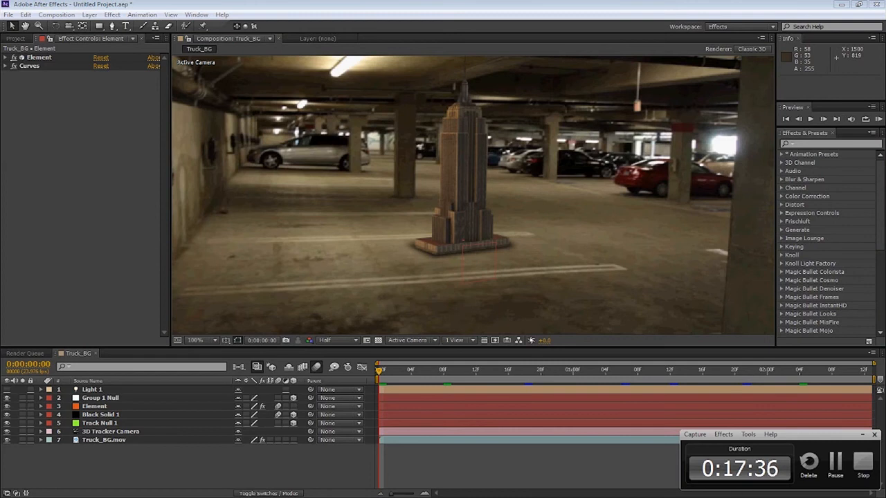
pyautogui.click(728, 497)
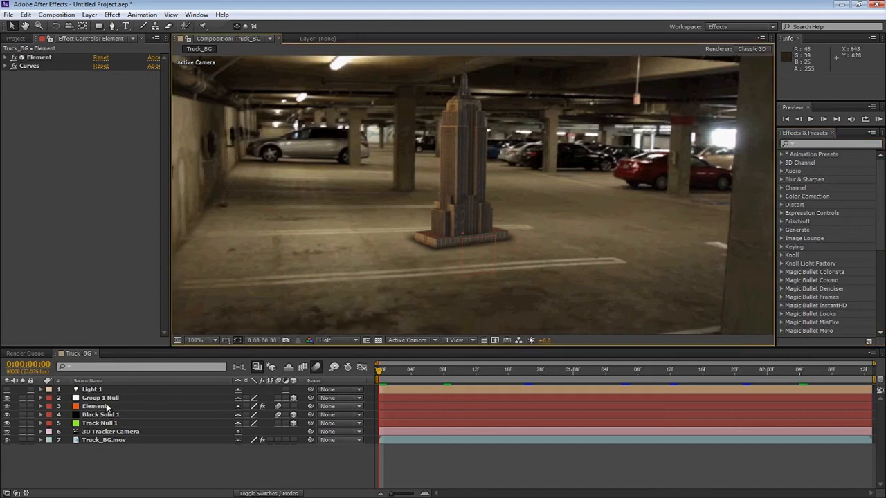
# Select the Element layer, open its Output Sampling & Aliasing settings and turn off Compress Textures
pyautogui.click(97, 407)
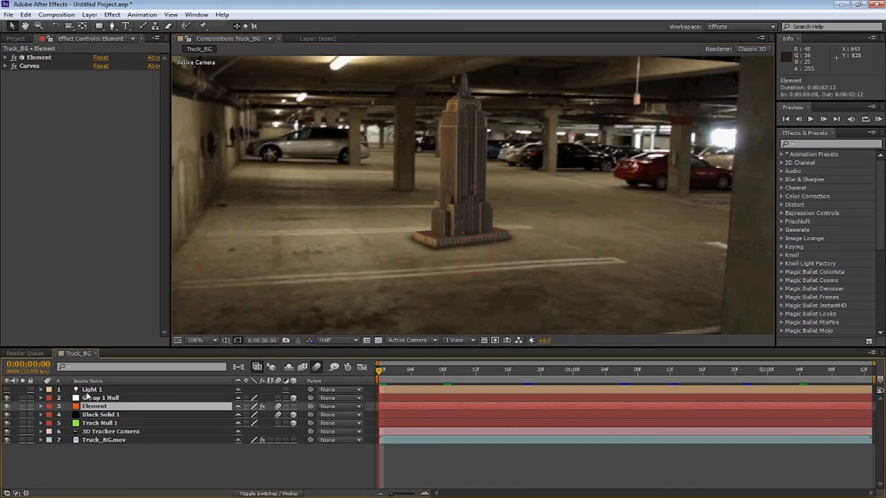
pyautogui.click(6, 59)
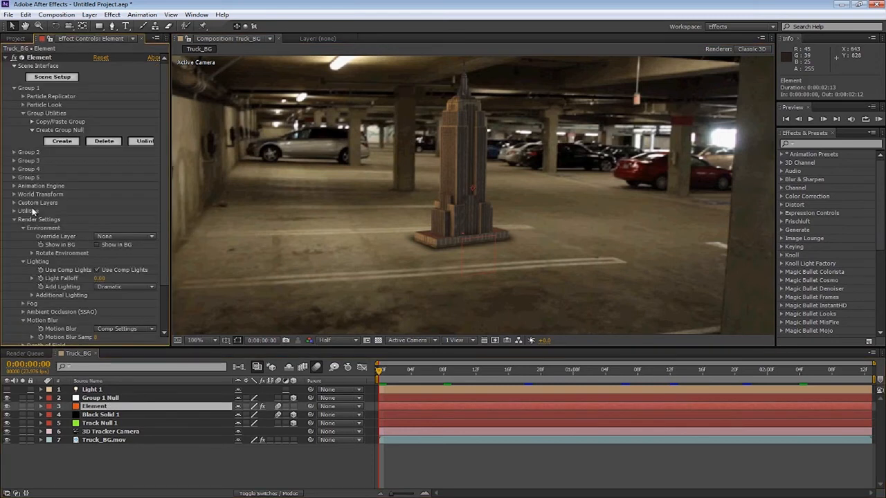
pyautogui.click(29, 201)
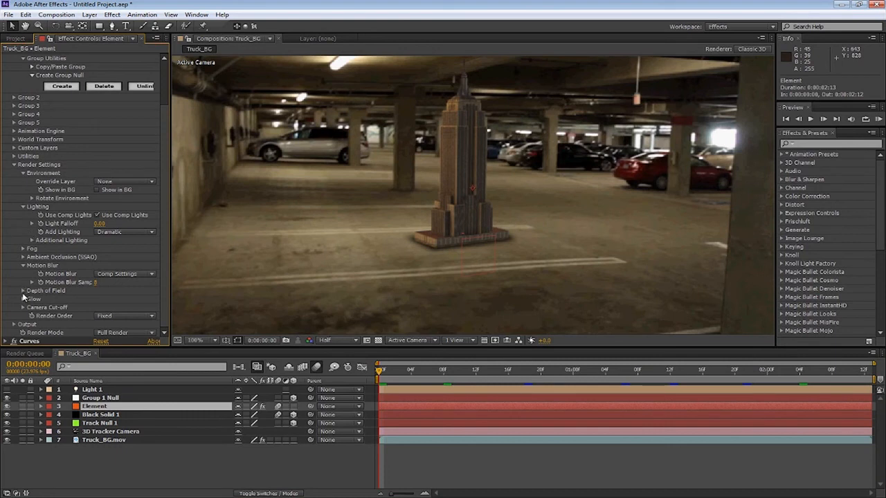
pyautogui.click(14, 165)
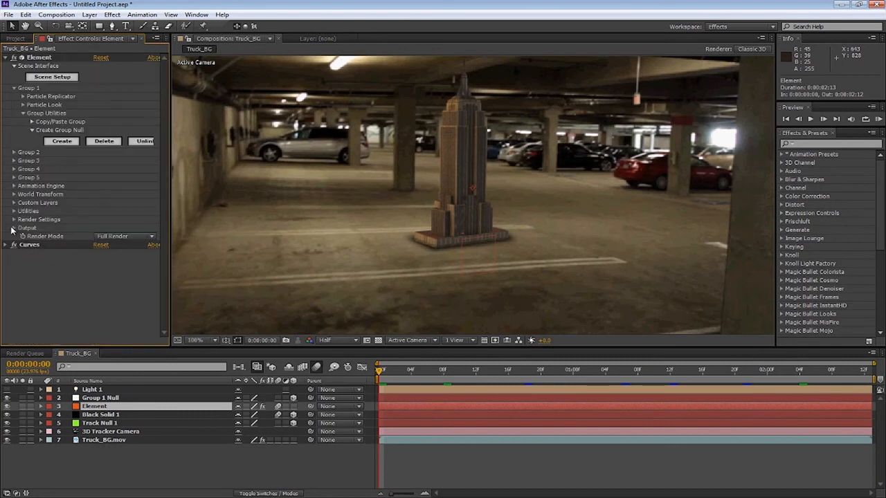
pyautogui.click(14, 229)
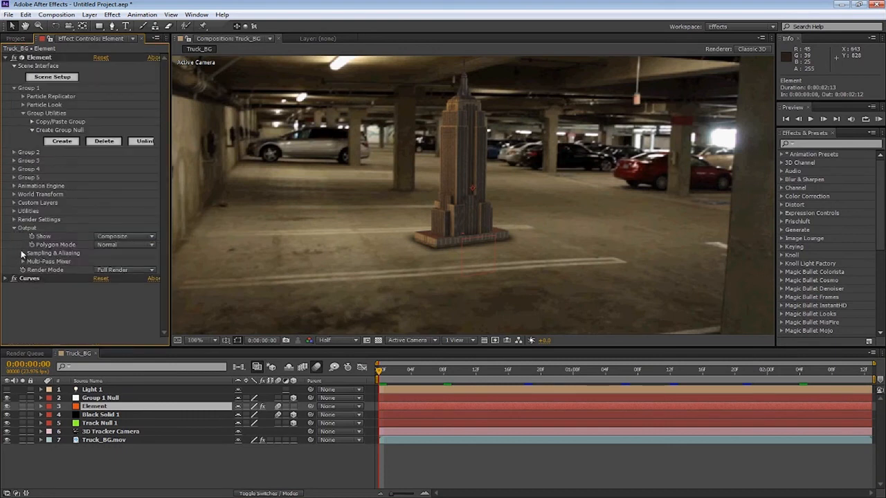
pyautogui.click(23, 253)
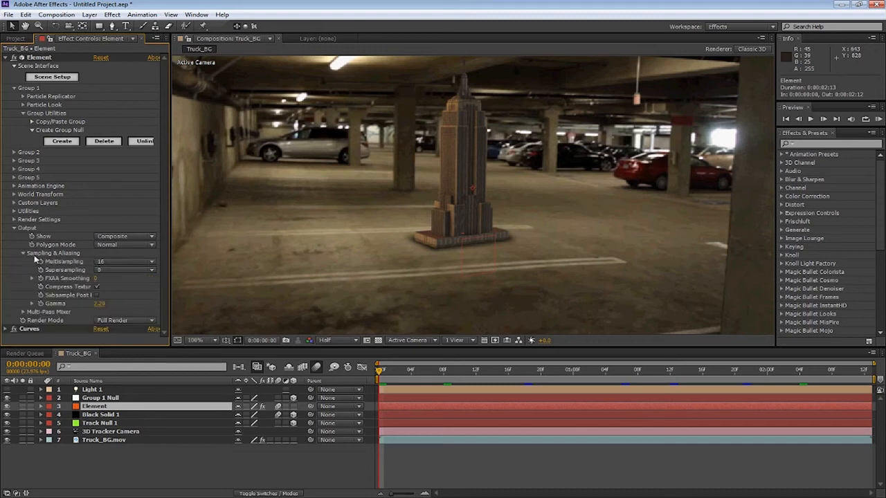
pyautogui.click(97, 287)
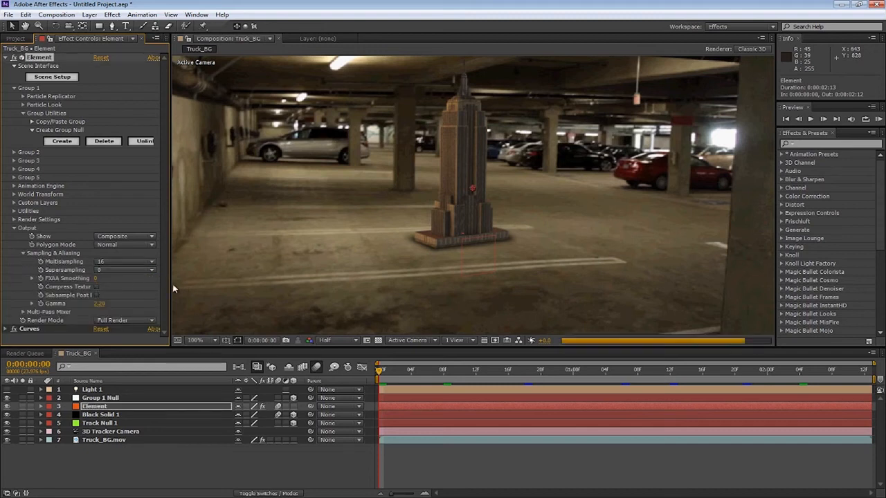
# Set the viewer resolution to Full
pyautogui.click(109, 269)
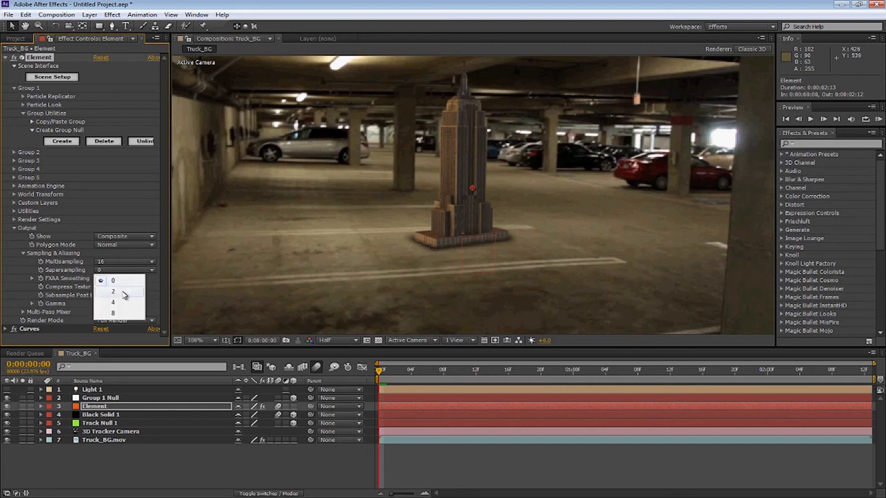
pyautogui.click(331, 342)
pyautogui.click(335, 370)
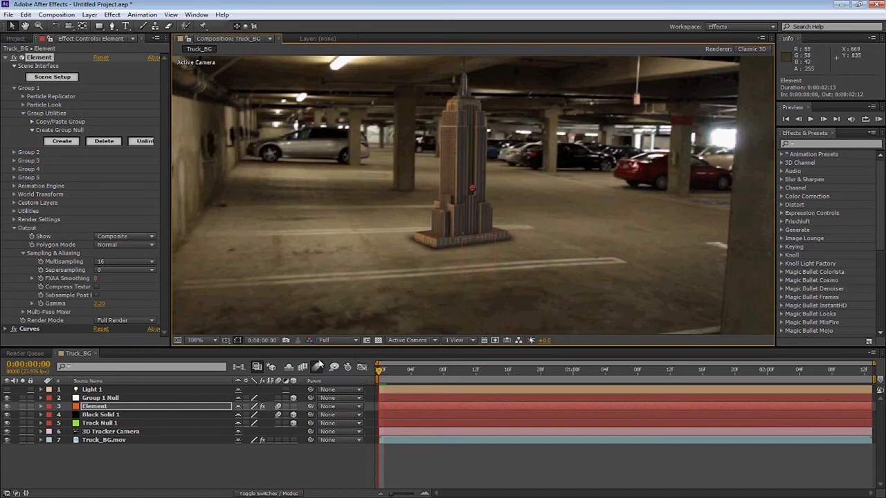
# Zoom into the building and set the Element's Supersampling to 2
pyautogui.scroll(6, 460, 207)
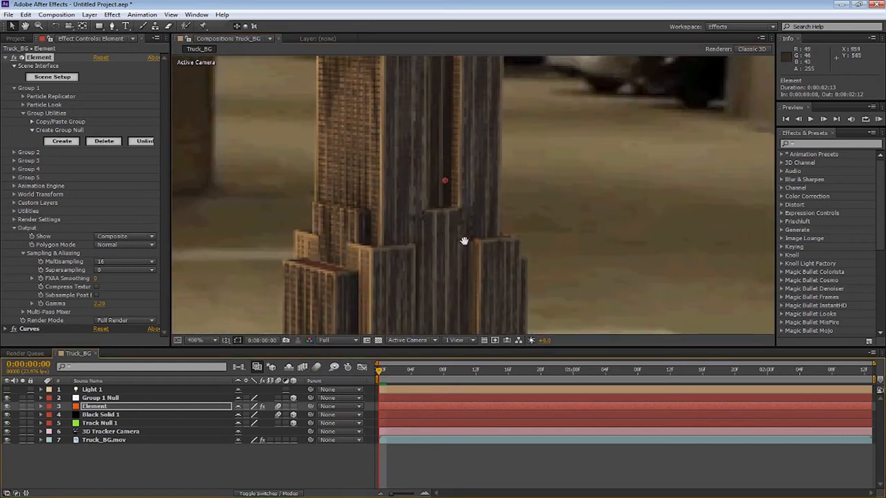
pyautogui.scroll(1, 429, 190)
pyautogui.moveTo(424, 182); pyautogui.dragTo(485, 302)
pyautogui.scroll(-1, 478, 294)
pyautogui.moveTo(434, 260); pyautogui.dragTo(474, 257)
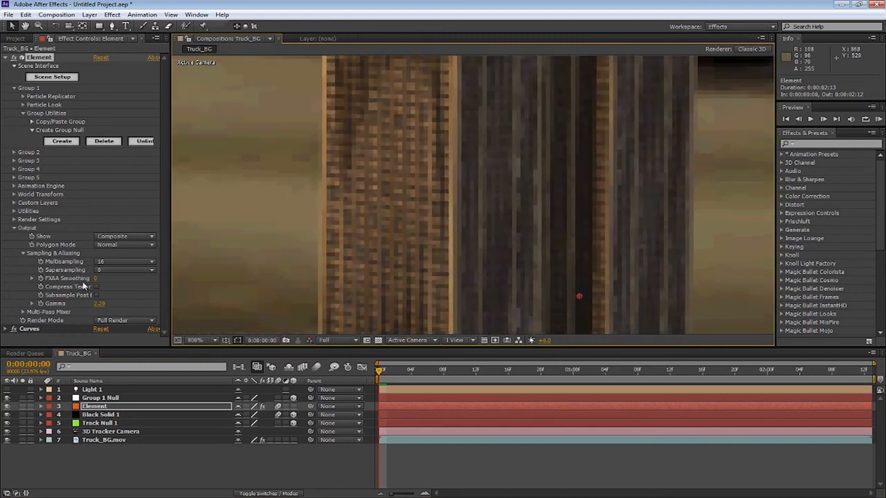
pyautogui.click(104, 273)
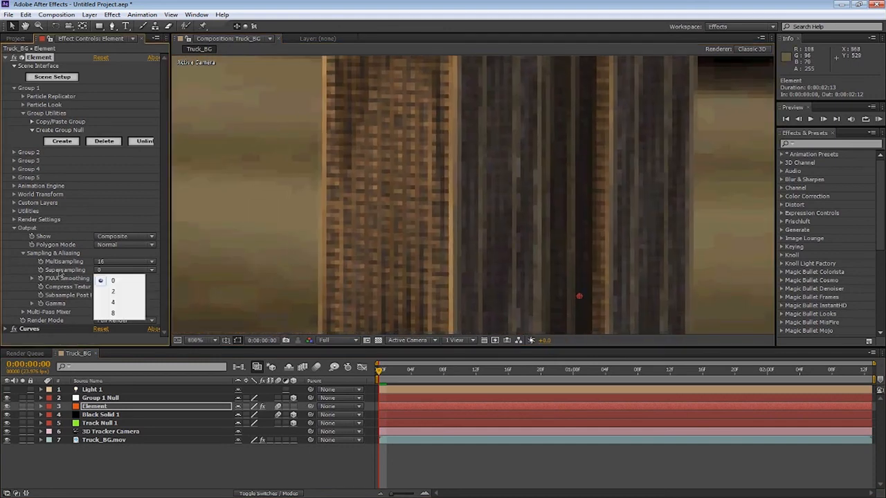
pyautogui.click(124, 291)
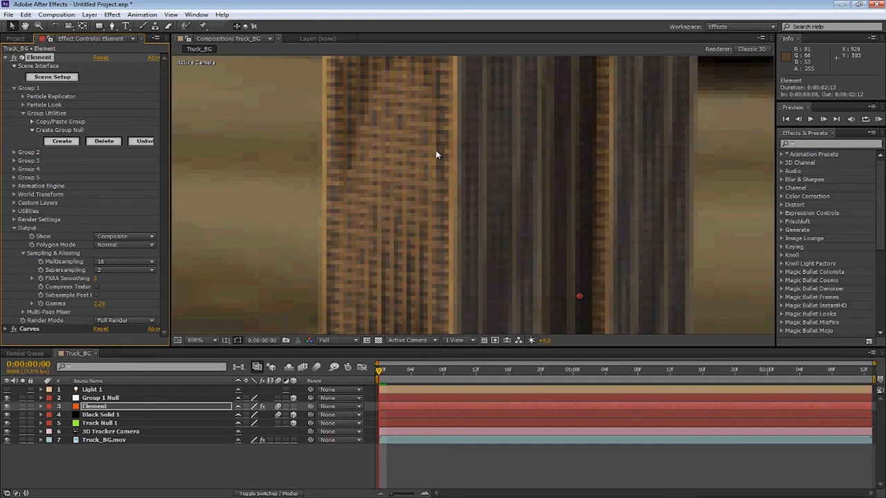
# Zoom into the building and edit and confirm the FXAA Smoothing value
pyautogui.scroll(-1, 436, 155)
pyautogui.scroll(-1, 434, 150)
pyautogui.scroll(1, 420, 159)
pyautogui.moveTo(419, 196); pyautogui.dragTo(397, 294)
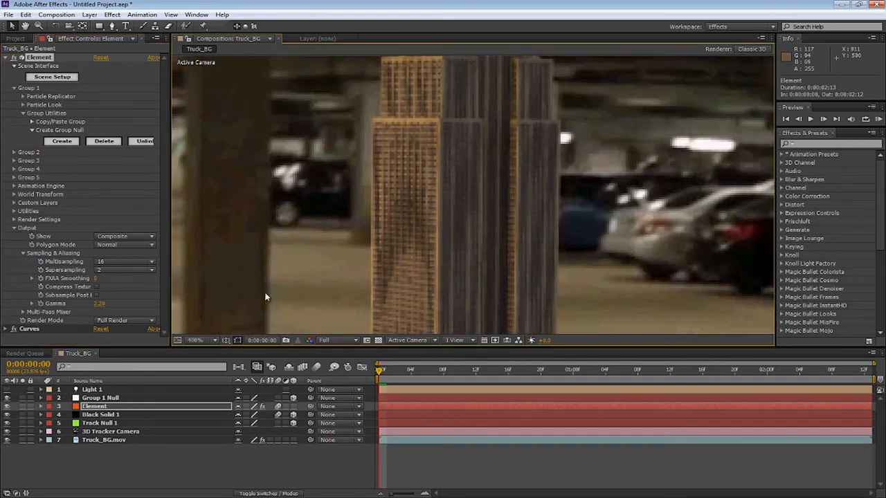
pyautogui.click(96, 278)
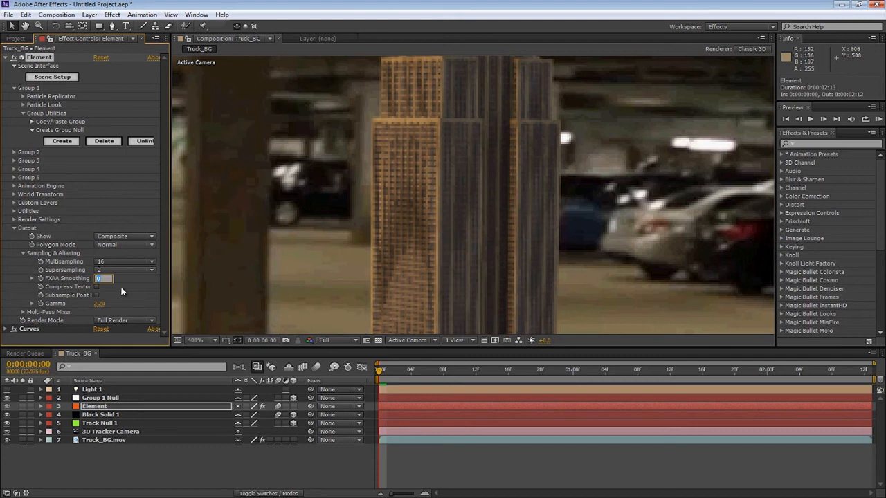
pyautogui.press('Return')
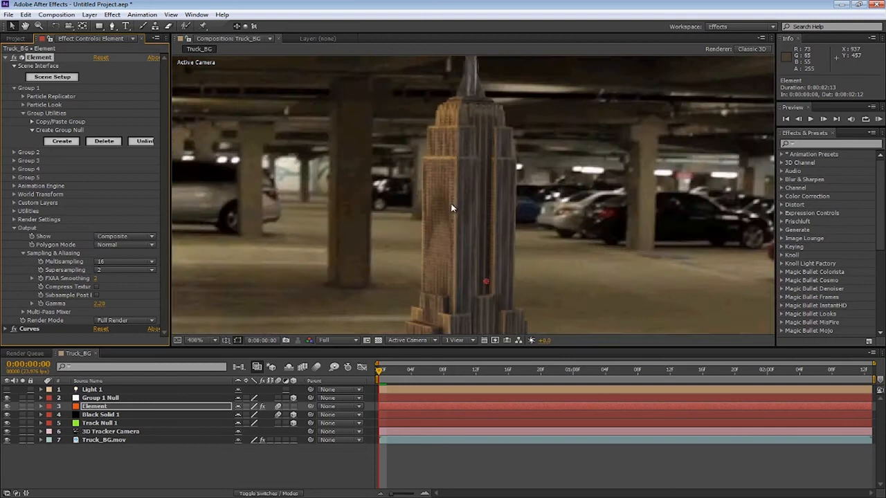
# Zoom into the building and set the Element's FXAA Smoothing to 2
pyautogui.scroll(1, 451, 207)
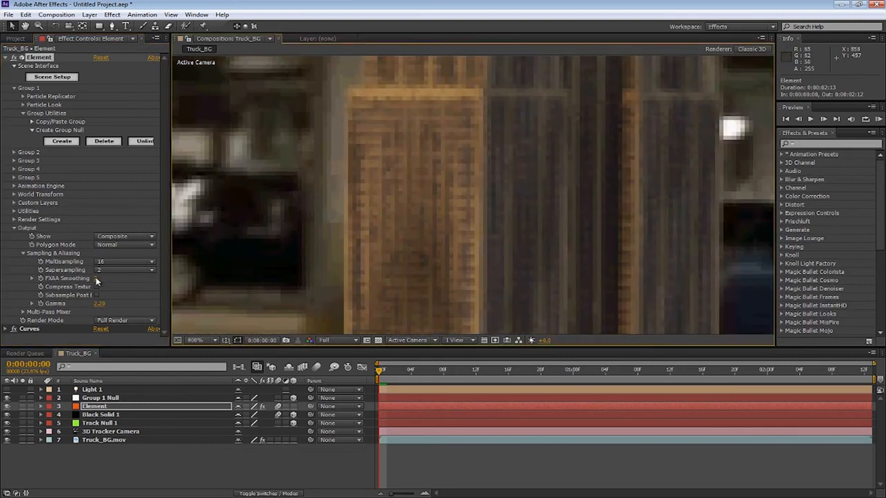
pyautogui.click(96, 277)
pyautogui.write('0')
pyautogui.press('Return')
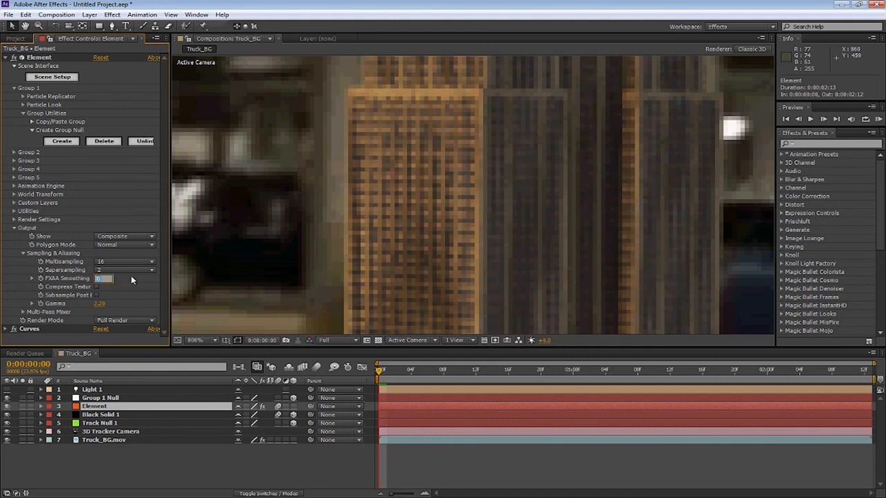
pyautogui.write('2')
pyautogui.press('Return')
# Inspect the building's edges in the viewer at different zoom levels and positions
pyautogui.scroll(-2, 440, 186)
pyautogui.moveTo(443, 187); pyautogui.dragTo(423, 282)
pyautogui.scroll(2, 457, 204)
pyautogui.scroll(-2, 456, 207)
pyautogui.moveTo(479, 322); pyautogui.dragTo(482, 216)
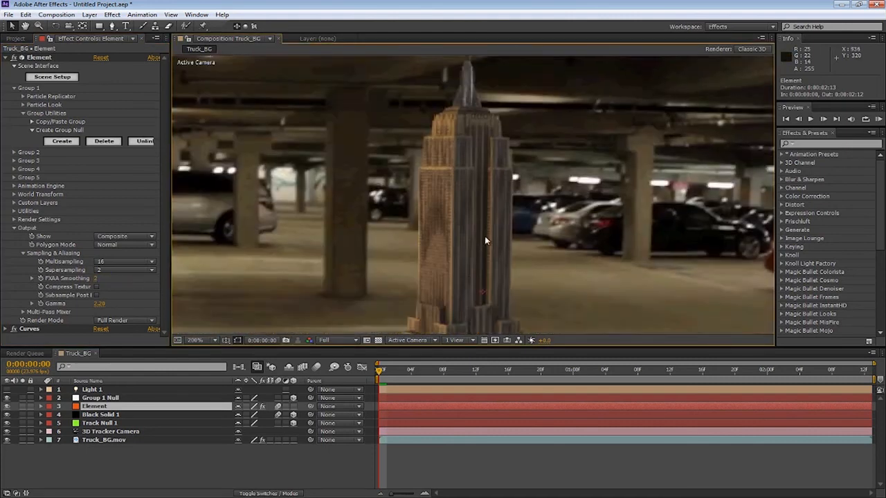
pyautogui.scroll(-1, 484, 223)
pyautogui.scroll(1, 482, 224)
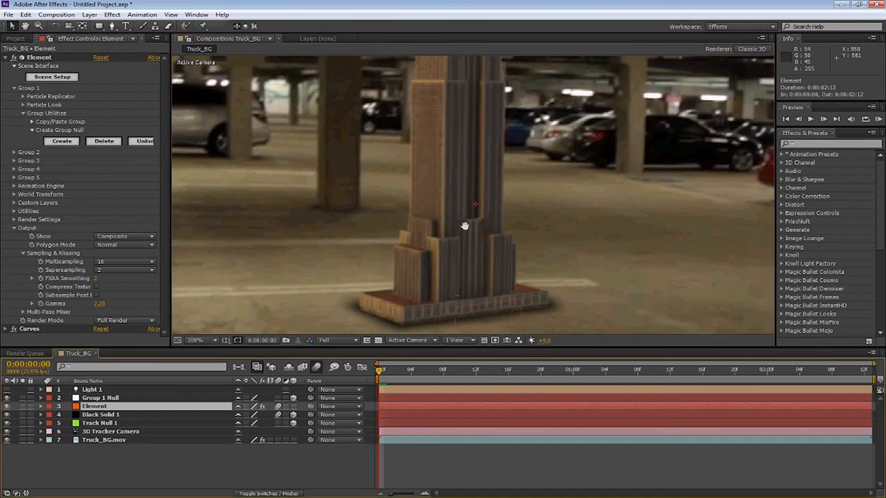
pyautogui.moveTo(464, 229); pyautogui.dragTo(423, 233)
pyautogui.scroll(-2, 424, 235)
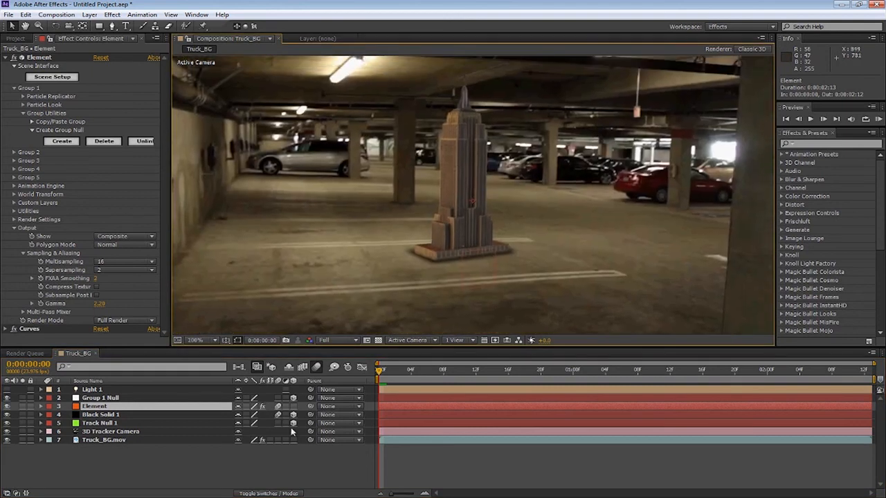
# Add a new adjustment layer at the top of the composition
pyautogui.click(104, 440)
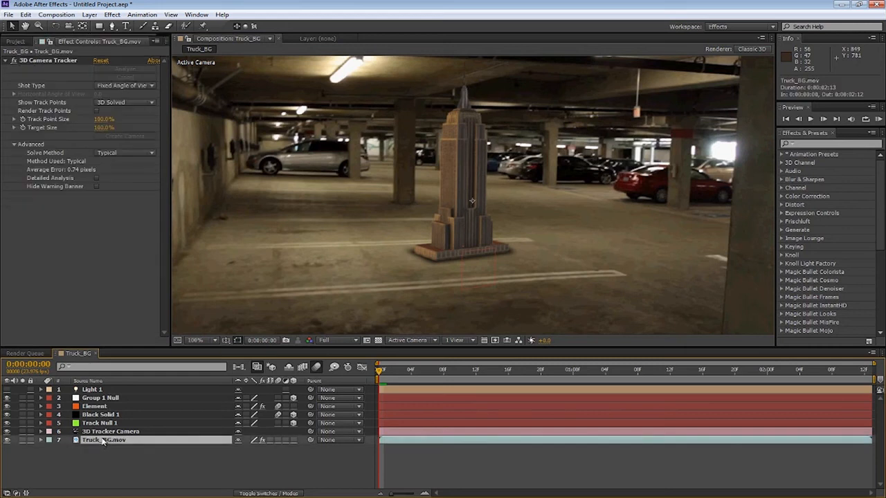
pyautogui.click(218, 479)
pyautogui.rightClick(163, 461)
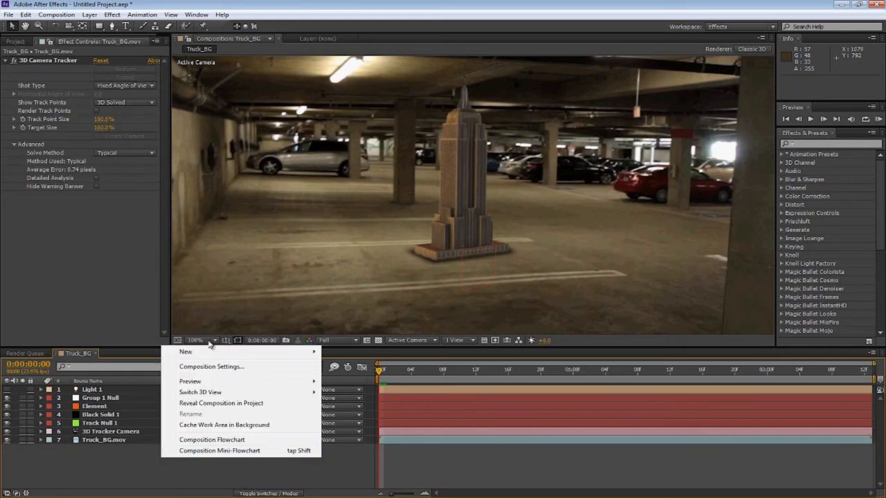
pyautogui.moveTo(234, 354)
pyautogui.click(358, 433)
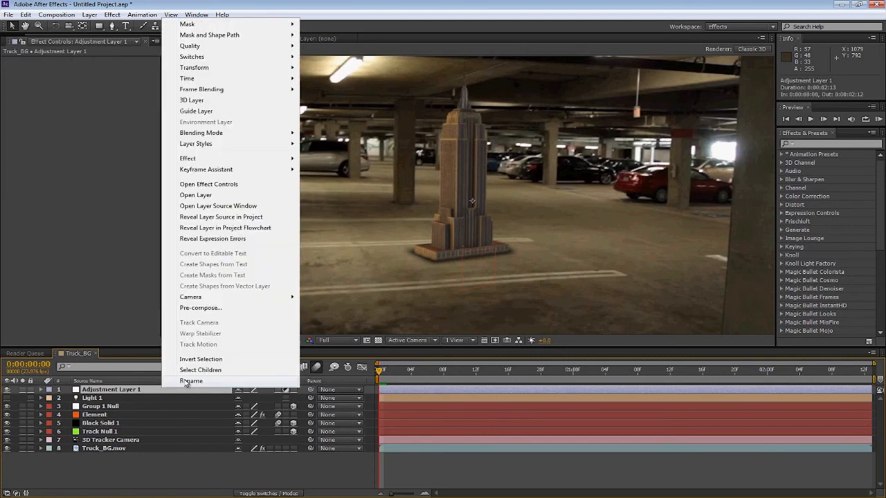
# Rename the adjustment layer to CC
pyautogui.click(186, 381)
pyautogui.write('XC')
pyautogui.press('BackSpace')
pyautogui.press('BackSpace')
pyautogui.write('CC')
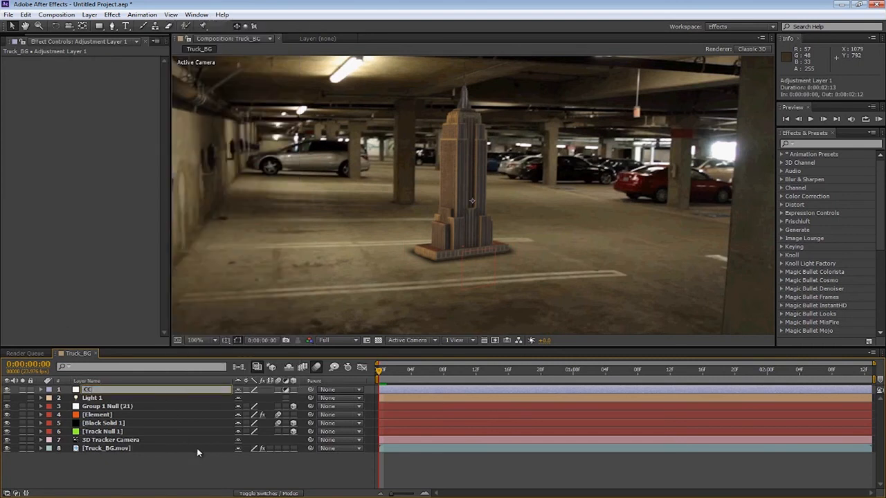
pyautogui.press('Return')
# Search the effects for Curves and apply it to the CC layer
pyautogui.click(133, 389)
pyautogui.click(824, 153)
pyautogui.write('curv')
pyautogui.moveTo(814, 188); pyautogui.dragTo(131, 392)
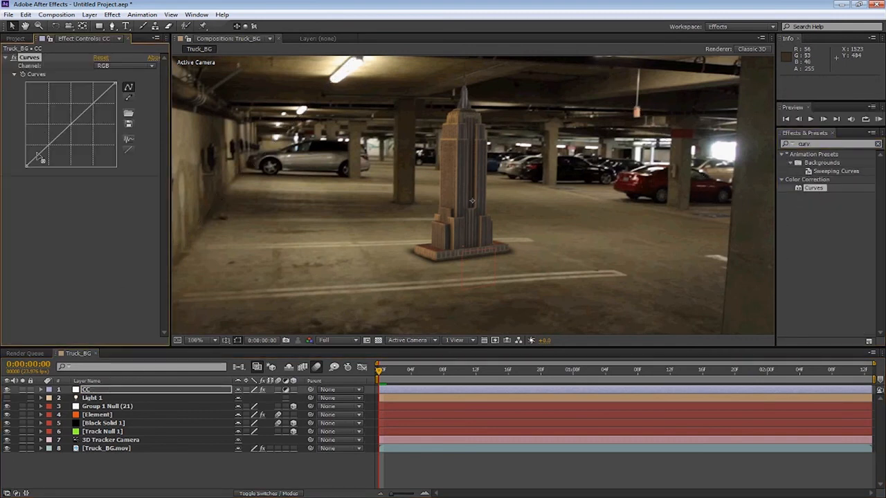
# Shape the RGB curve into a gentle S-curve, darkening shadows and lifting the midtones
pyautogui.moveTo(41, 153); pyautogui.dragTo(42, 158)
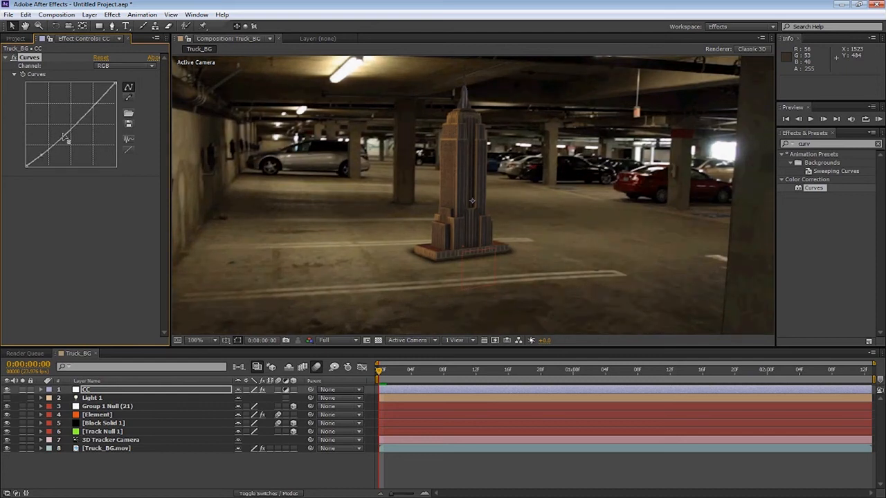
pyautogui.click(70, 123)
pyautogui.moveTo(71, 124); pyautogui.dragTo(70, 122)
pyautogui.scroll(-1, 443, 185)
pyautogui.moveTo(443, 186)
pyautogui.mouseDown()
pyautogui.moveTo(439, 200)
pyautogui.moveTo(443, 185)
pyautogui.mouseUp()
pyautogui.scroll(1, 439, 200)
pyautogui.click(196, 340)
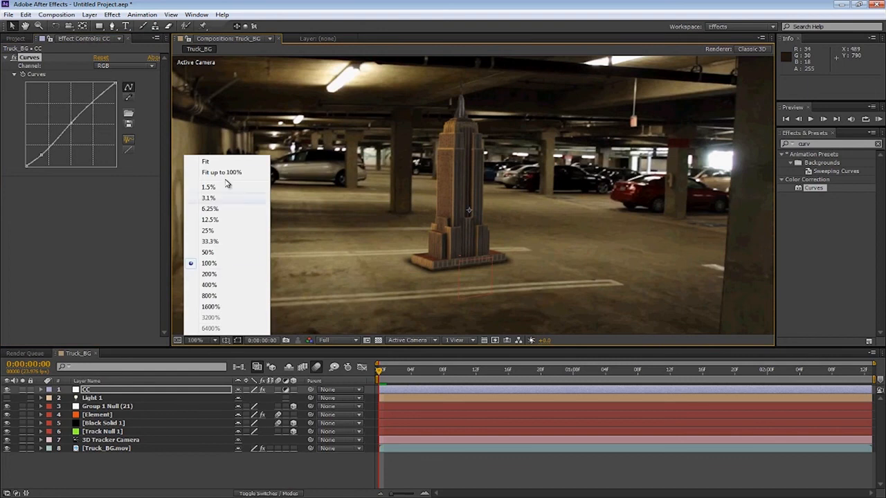
pyautogui.click(222, 171)
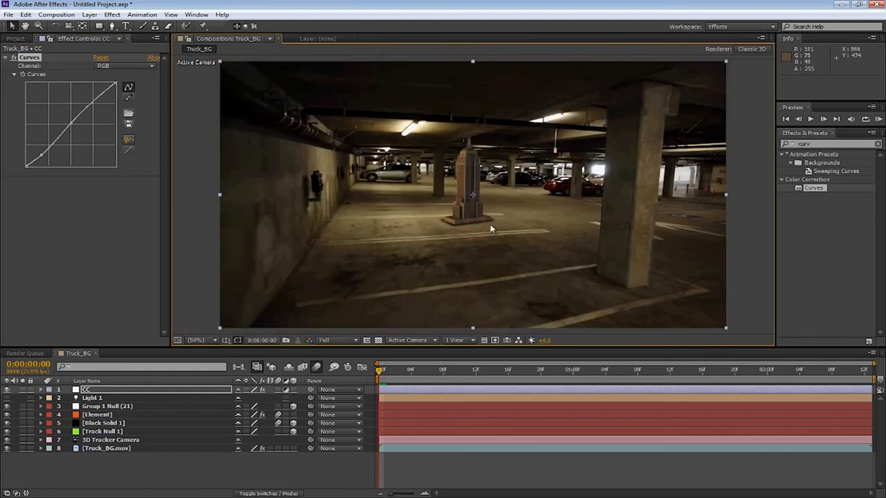
pyautogui.scroll(-4, 485, 197)
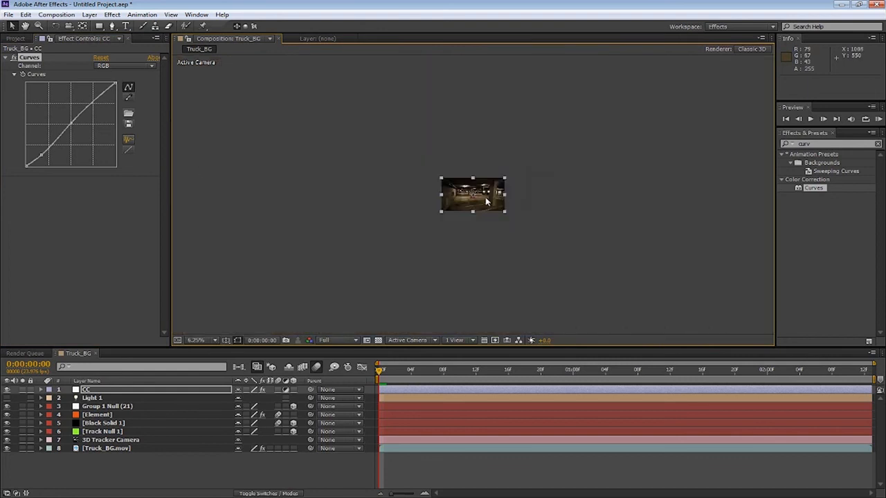
pyautogui.scroll(6, 486, 198)
pyautogui.scroll(-1, 486, 201)
pyautogui.moveTo(486, 203); pyautogui.dragTo(501, 224)
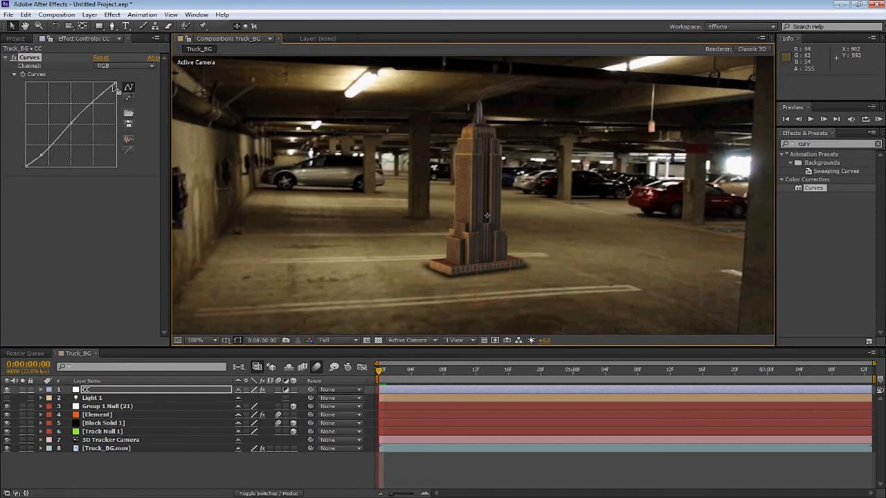
pyautogui.moveTo(72, 125); pyautogui.dragTo(74, 121)
# Switch the Curves channel to Green and bend its curve to lift the midtones slightly
pyautogui.click(103, 66)
pyautogui.click(115, 89)
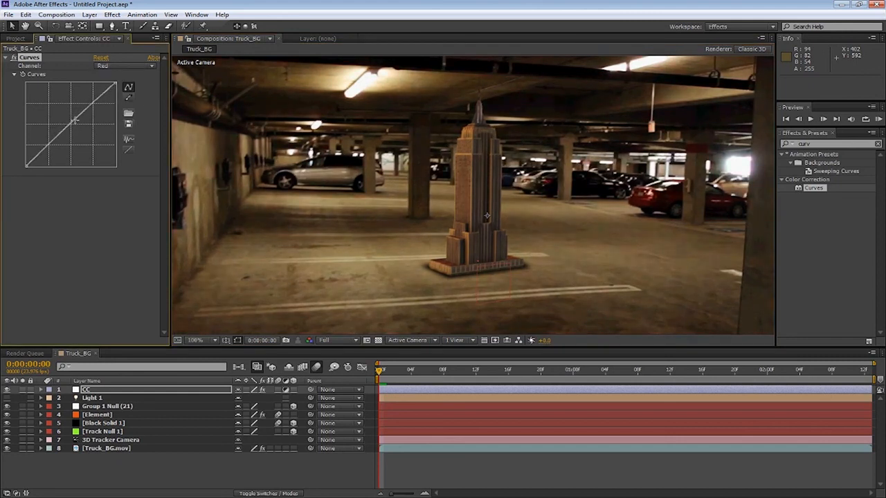
pyautogui.click(104, 66)
pyautogui.click(114, 95)
pyautogui.moveTo(76, 119); pyautogui.dragTo(76, 115)
pyautogui.moveTo(46, 146); pyautogui.dragTo(45, 148)
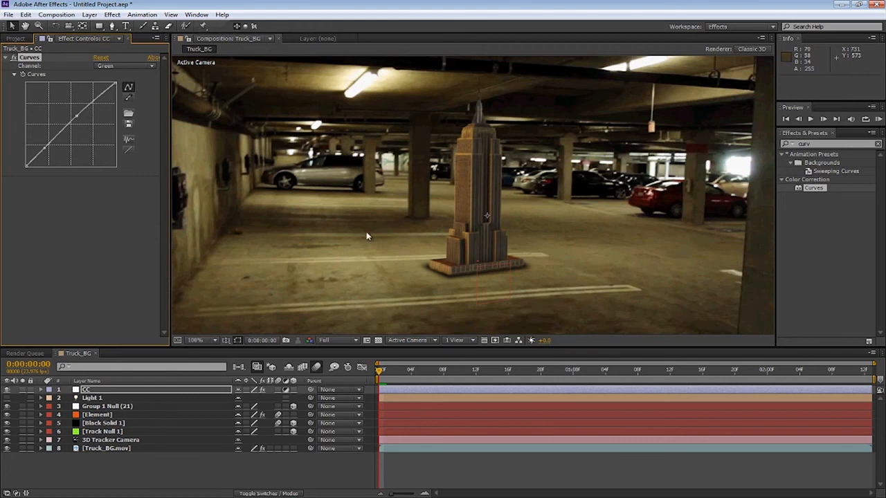
# Fit the composition in the viewer and apply the 2.40 Aspect Ratio preset to the CC layer
pyautogui.scroll(-1, 314, 257)
pyautogui.click(214, 340)
pyautogui.click(205, 172)
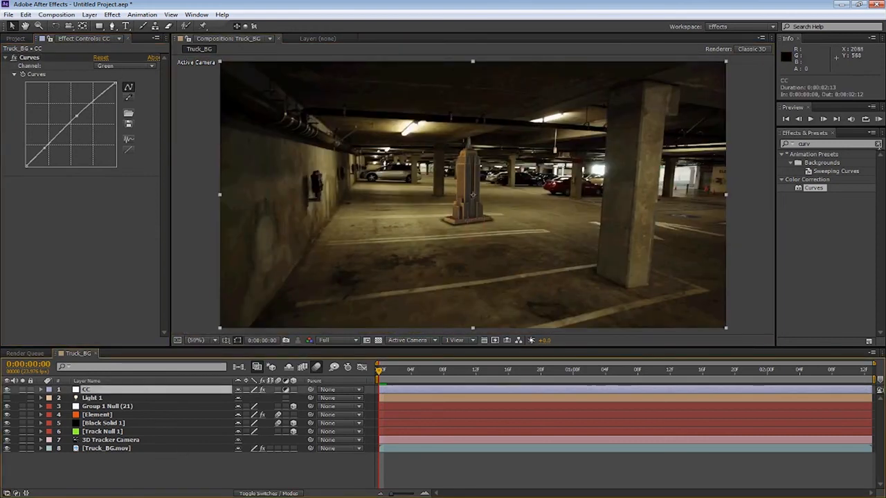
pyautogui.click(877, 144)
pyautogui.click(813, 144)
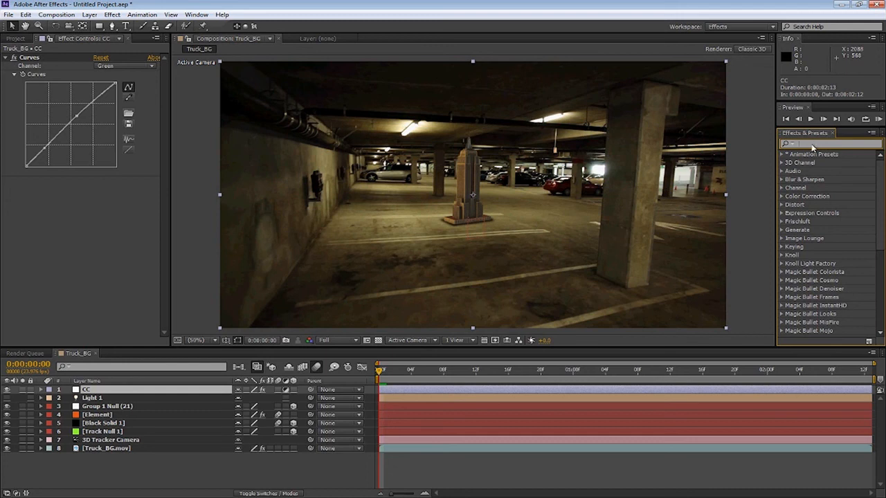
pyautogui.write('2.4')
pyautogui.moveTo(823, 173); pyautogui.dragTo(28, 192)
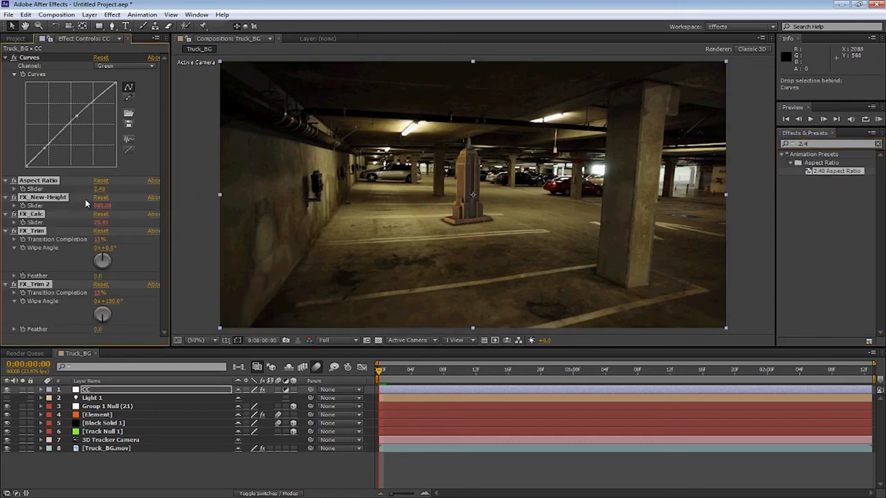
# Toggle the CC layer's visibility to compare the footage with and without the grade
pyautogui.click(164, 303)
pyautogui.scroll(-2, 266, 274)
pyautogui.click(197, 467)
pyautogui.scroll(2, 440, 234)
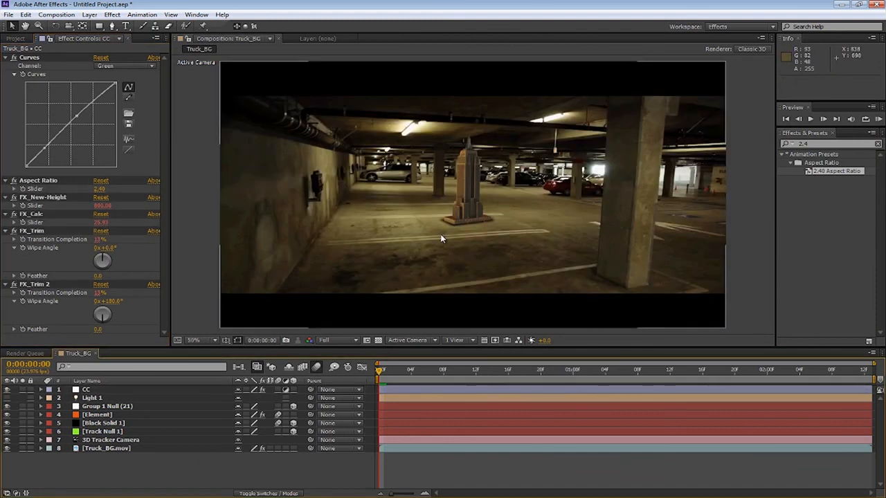
pyautogui.click(7, 389)
pyautogui.click(7, 390)
pyautogui.click(338, 339)
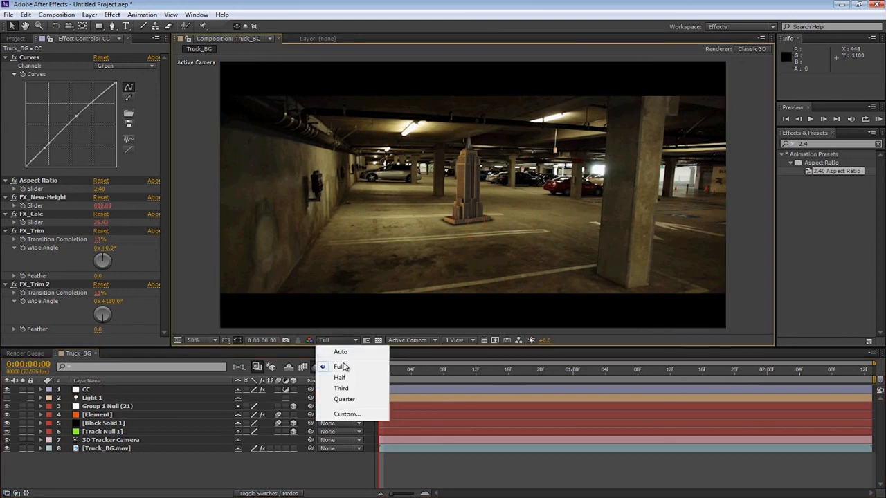
pyautogui.click(342, 366)
# Save the project and add the Truck_BG composition to the Render Queue
pyautogui.click(8, 13)
pyautogui.click(88, 100)
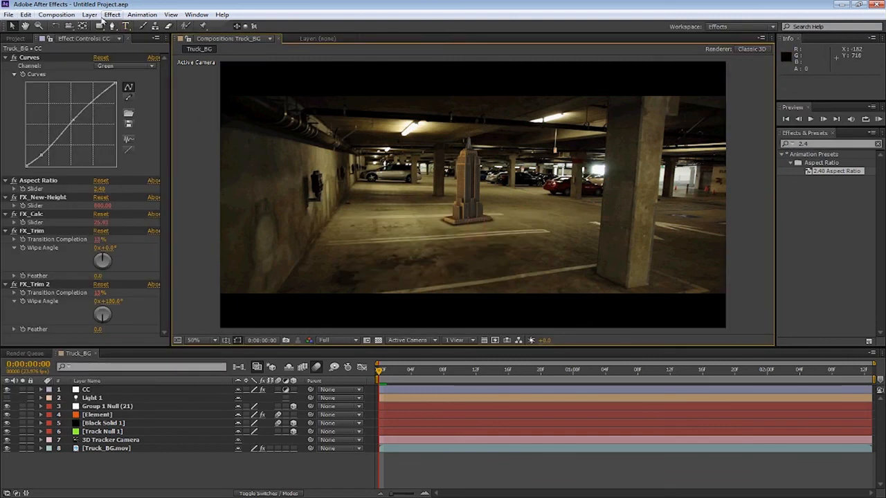
pyautogui.click(56, 14)
pyautogui.click(83, 89)
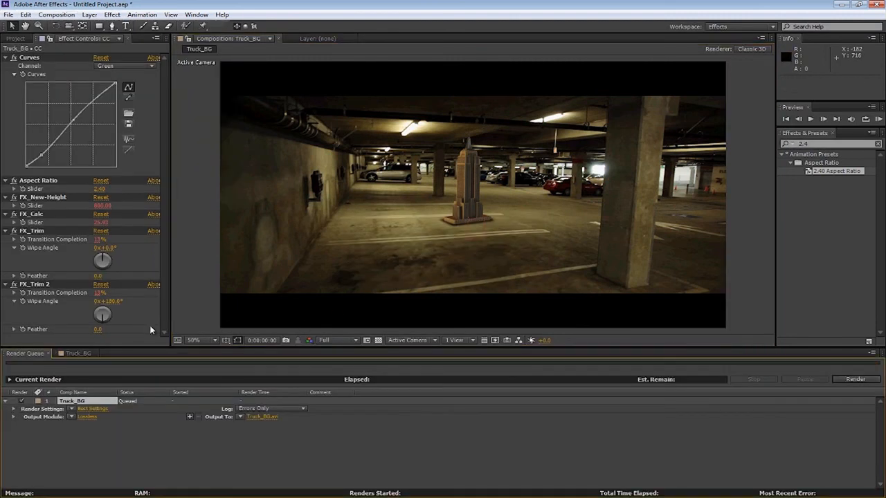
# Set the render output module format to H.264
pyautogui.click(85, 418)
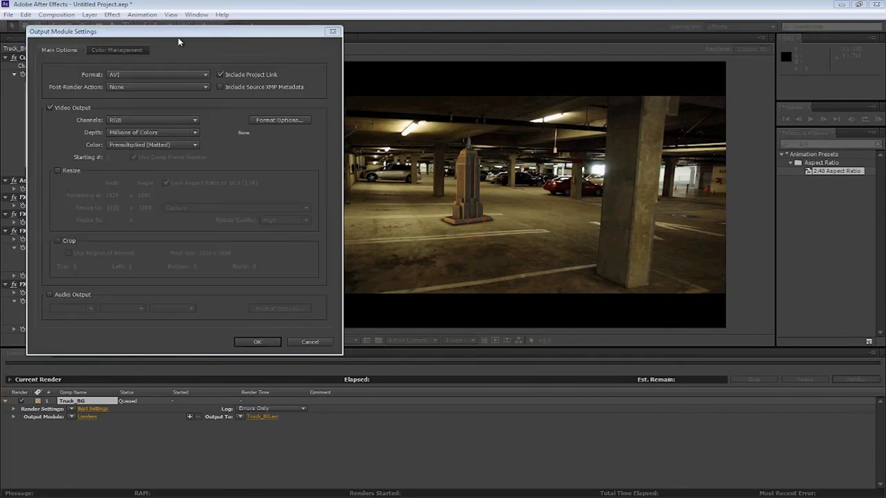
pyautogui.click(147, 74)
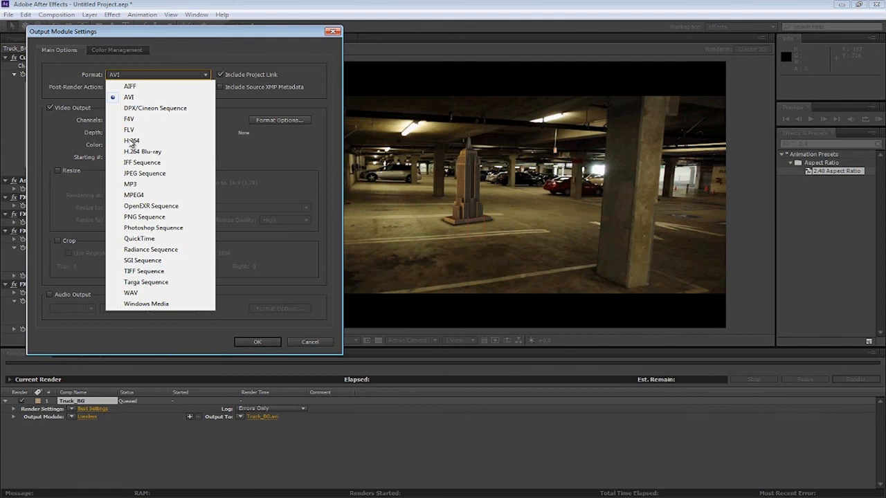
pyautogui.click(134, 142)
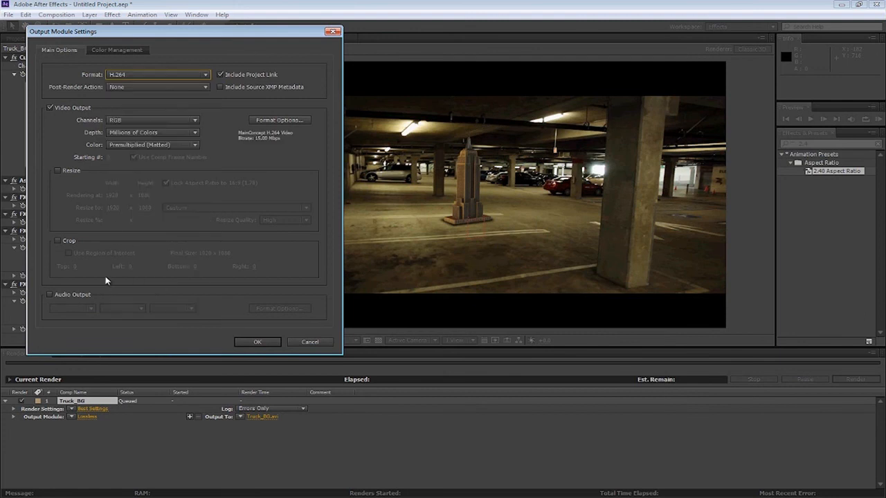
pyautogui.click(262, 348)
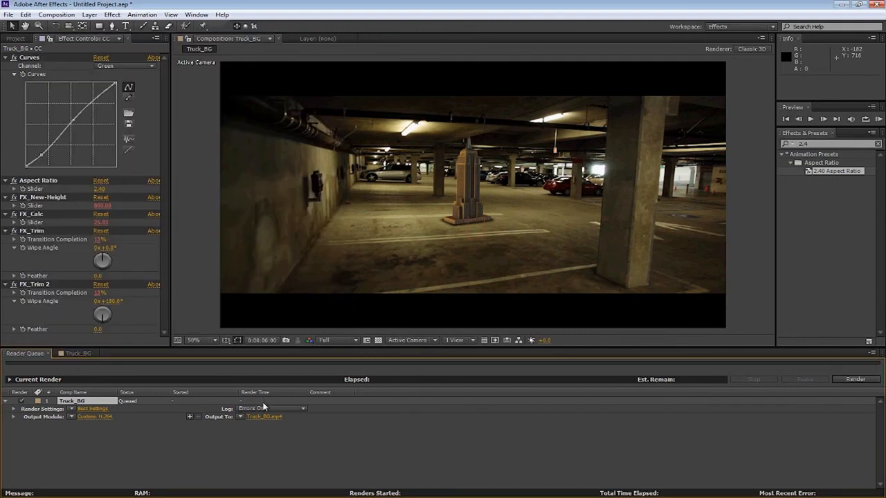
pyautogui.click(265, 416)
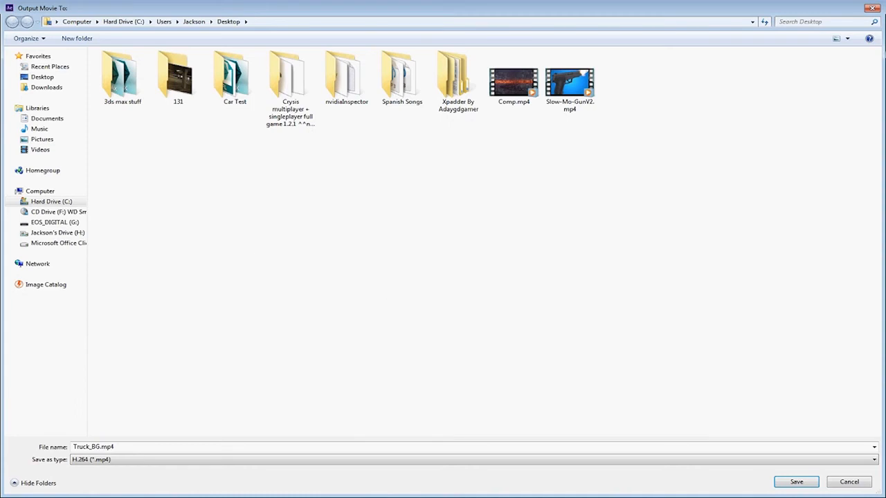
pyautogui.click(873, 9)
pyautogui.click(86, 417)
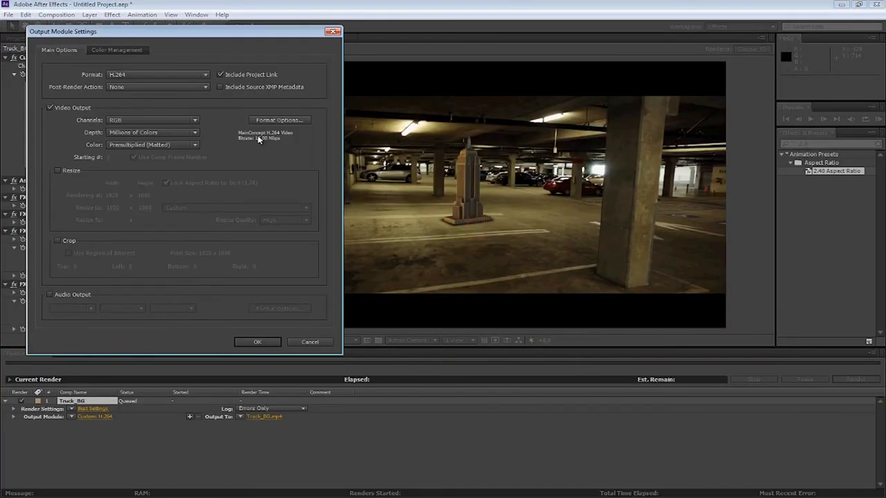
pyautogui.click(254, 341)
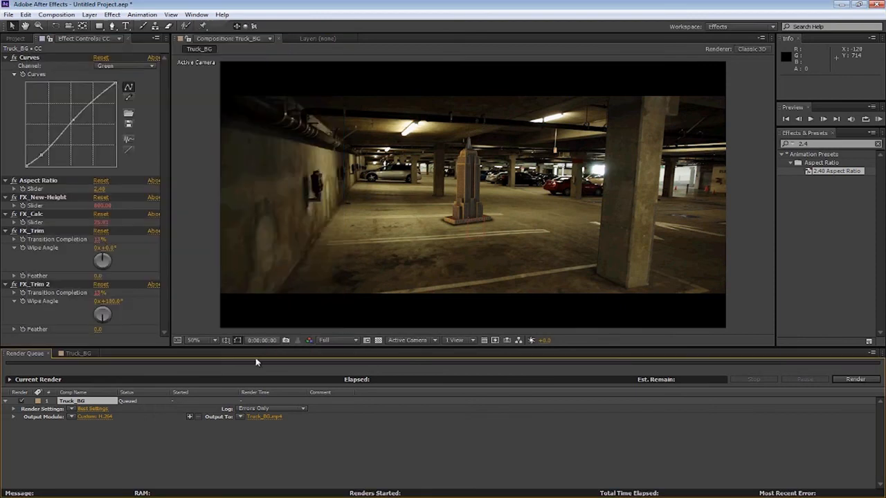
# Save the render output as Truck_BG.mp4 in the Desktop folder
pyautogui.click(255, 416)
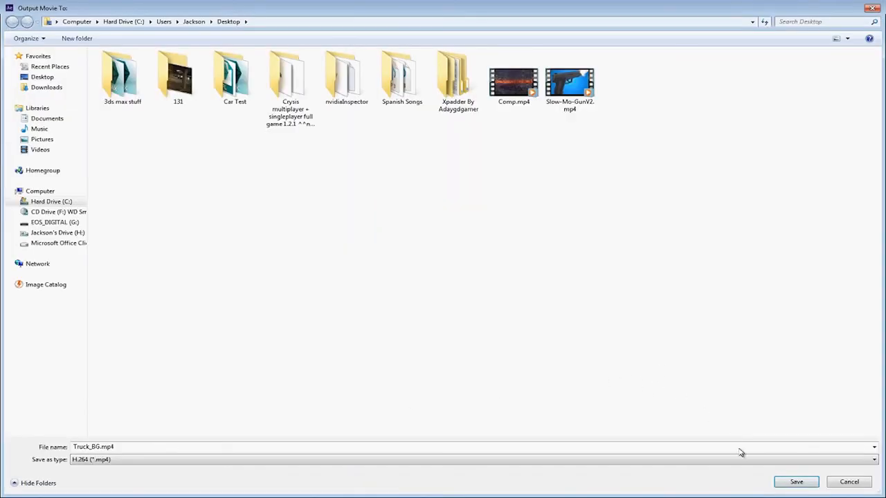
pyautogui.click(797, 482)
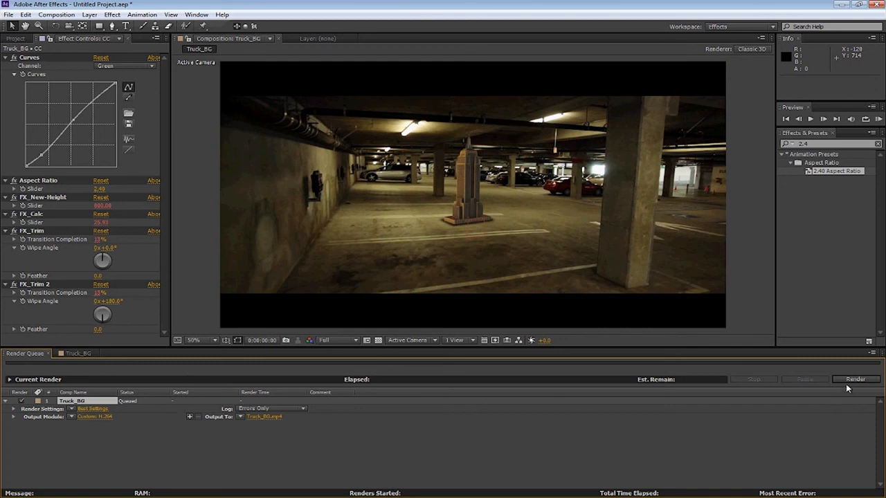
pyautogui.click(726, 497)
pyautogui.click(83, 355)
pyautogui.click(38, 355)
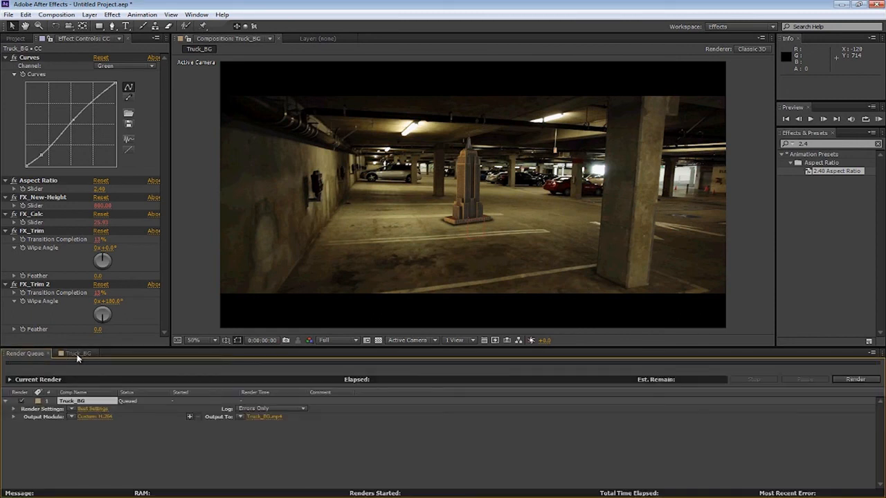